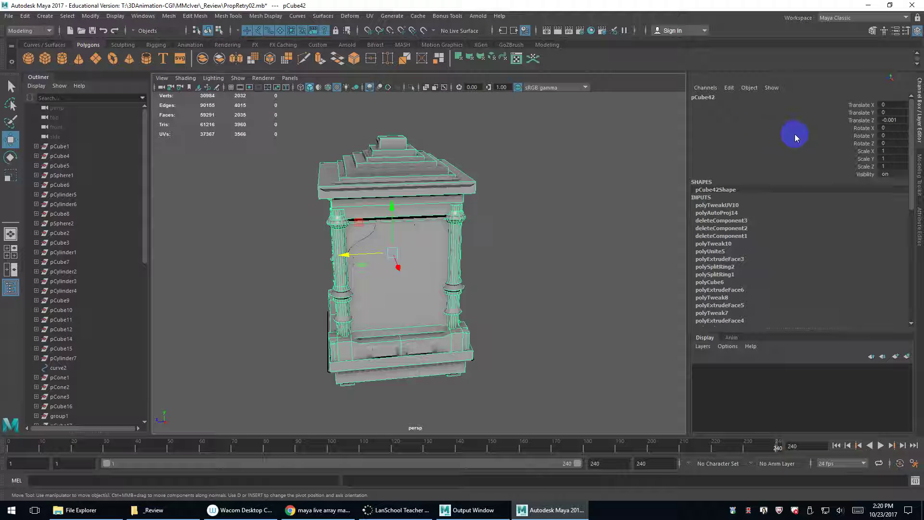
# Change the clock's Translate Z from -0.001 to 0, then zoom and orbit to inspect its pillars
pyautogui.doubleClick(895, 120)
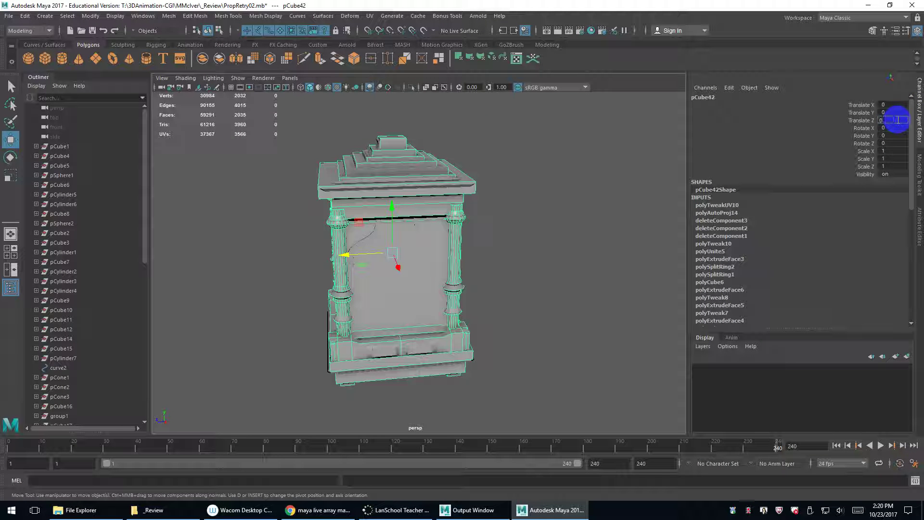
pyautogui.write('0')
pyautogui.press('Return')
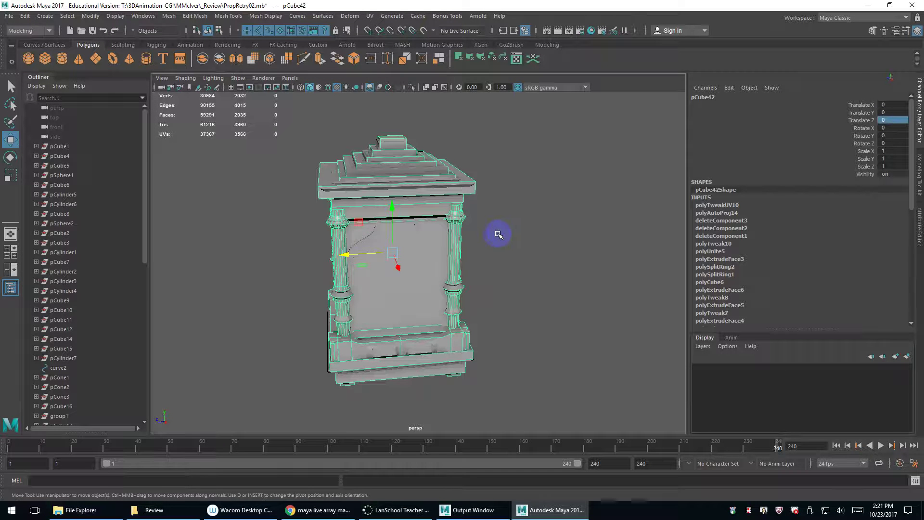
pyautogui.scroll(6, 505, 226)
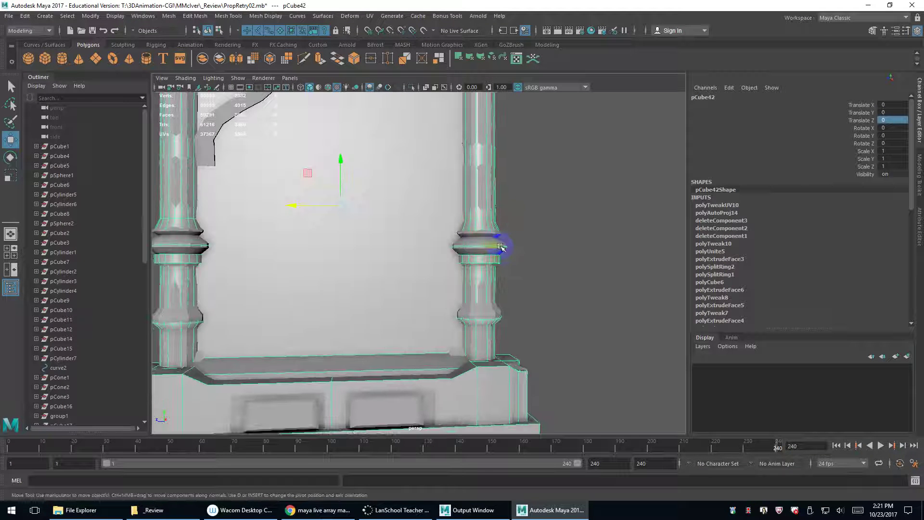
pyautogui.scroll(8, 501, 247)
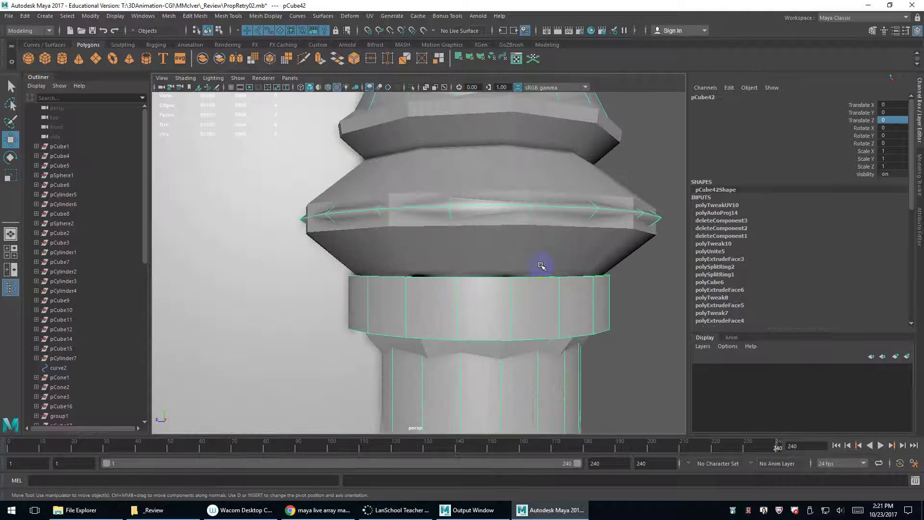
pyautogui.scroll(-12, 530, 231)
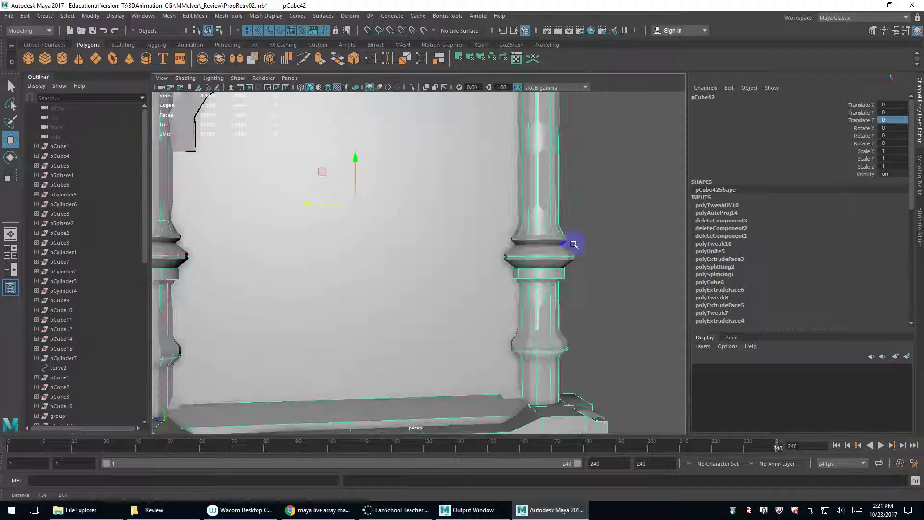
pyautogui.keyDown('alt'); pyautogui.moveTo(451, 219); pyautogui.dragTo(485, 246); pyautogui.keyUp('alt')
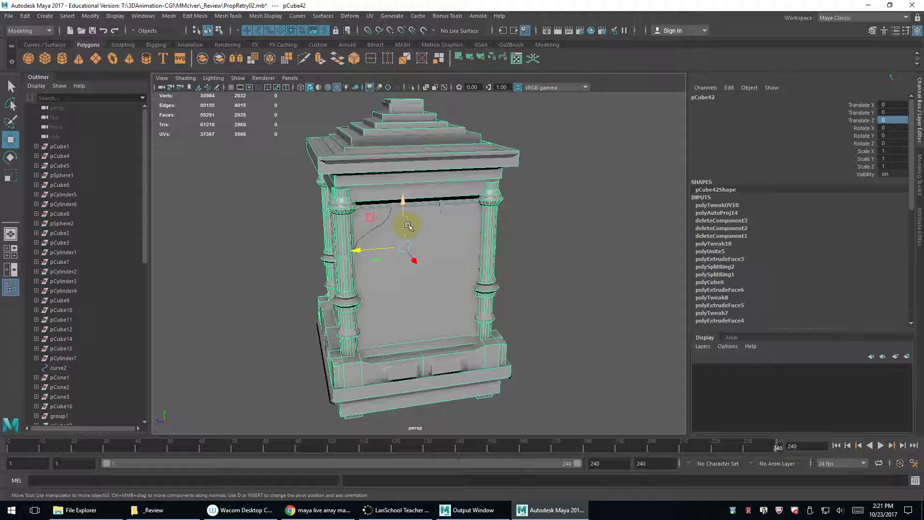
# Isolate the low-poly clock and export just that selection to drive D: as Clock_lo.obj
pyautogui.hotkey('ctrl', '1')
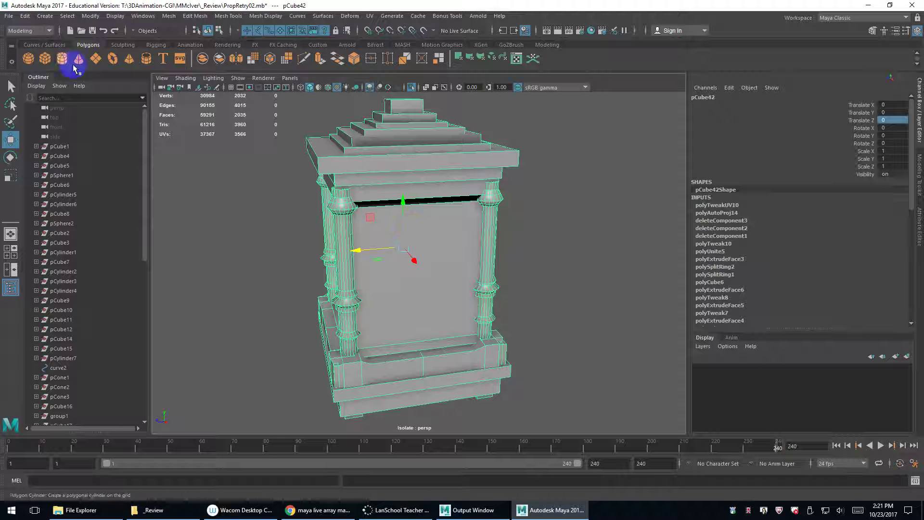
pyautogui.click(9, 16)
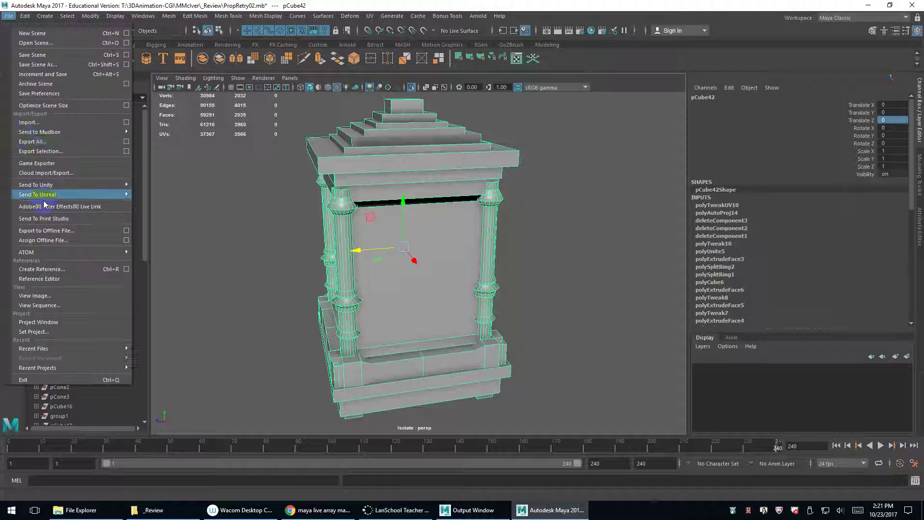
pyautogui.click(55, 151)
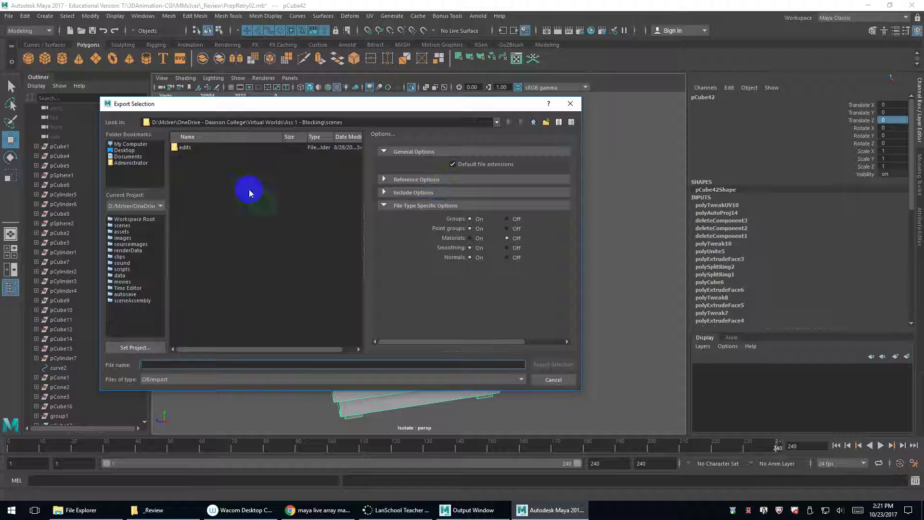
pyautogui.click(130, 143)
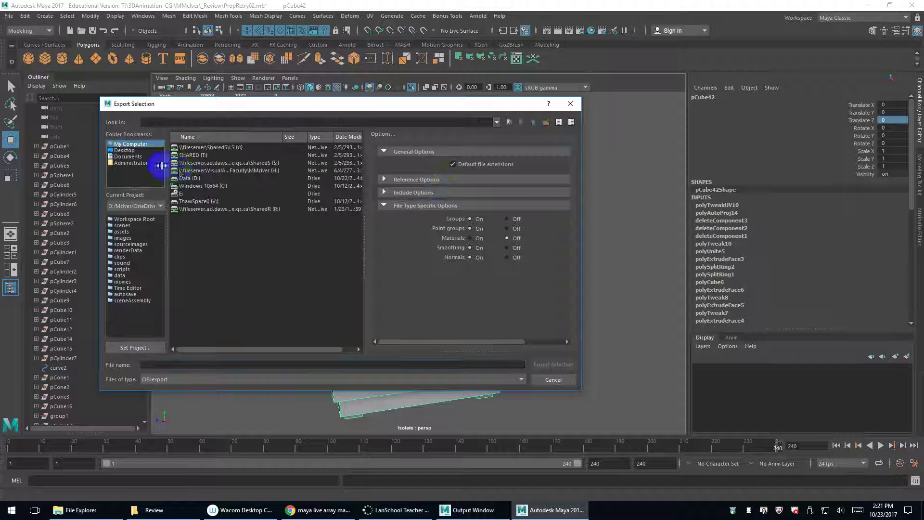
pyautogui.doubleClick(190, 178)
pyautogui.click(206, 365)
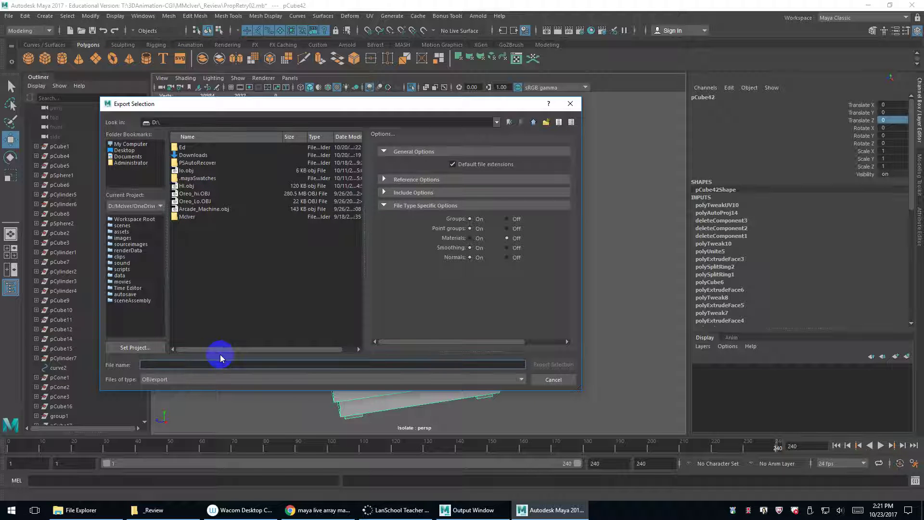
pyautogui.write('Clock_lo')
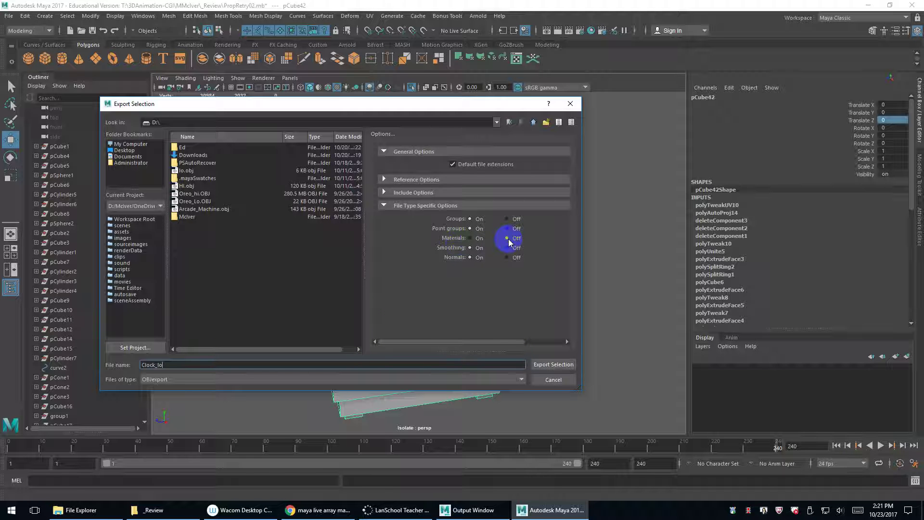
pyautogui.click(567, 367)
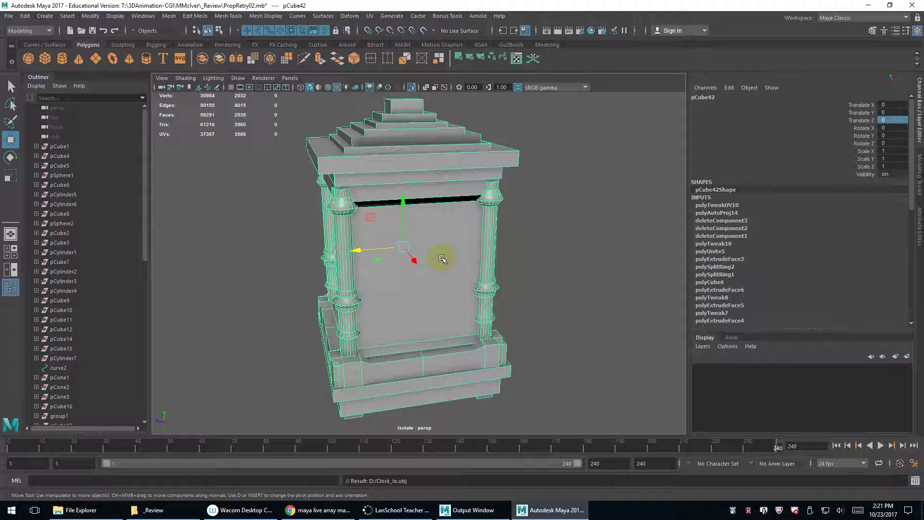
# Exit isolation, then select and isolate the detailed clock pCube43, zooming in on its face
pyautogui.hotkey('ctrl', '1')
pyautogui.click(557, 268)
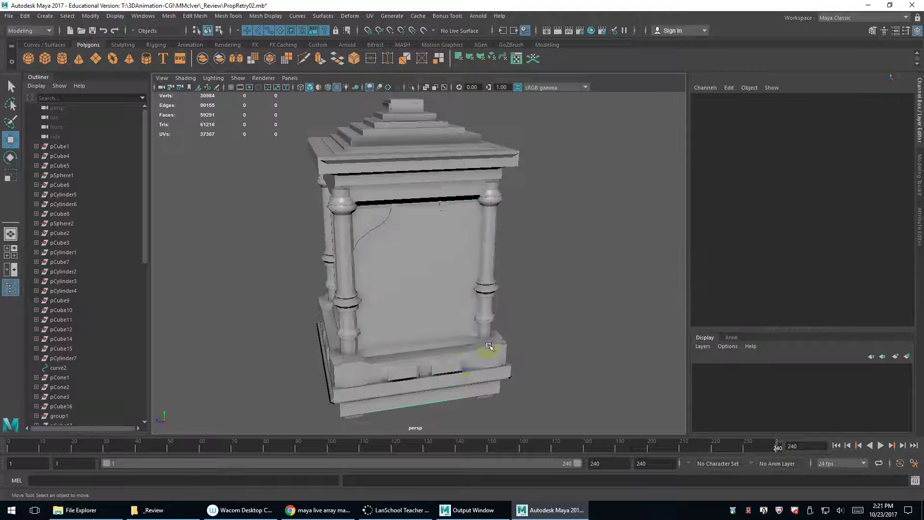
pyautogui.click(462, 362)
pyautogui.hotkey('ctrl', '1')
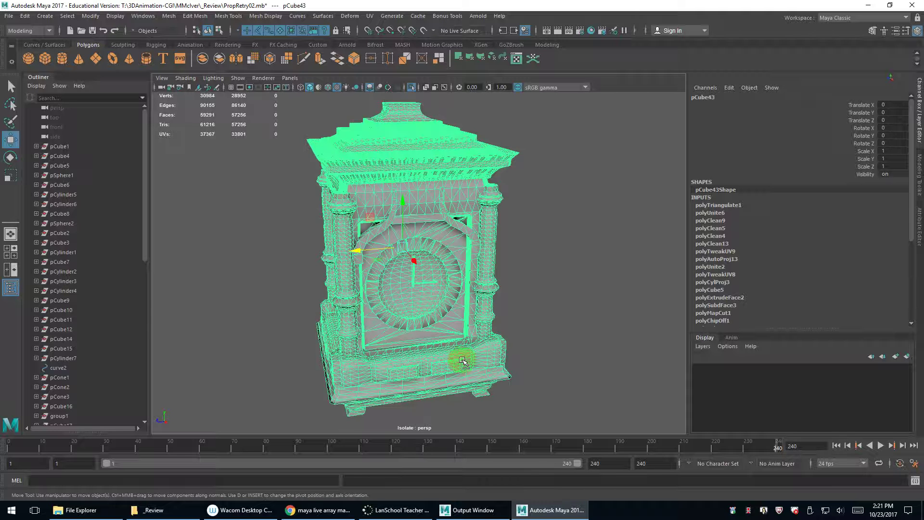
pyautogui.click(522, 289)
pyautogui.scroll(5, 521, 289)
pyautogui.click(453, 254)
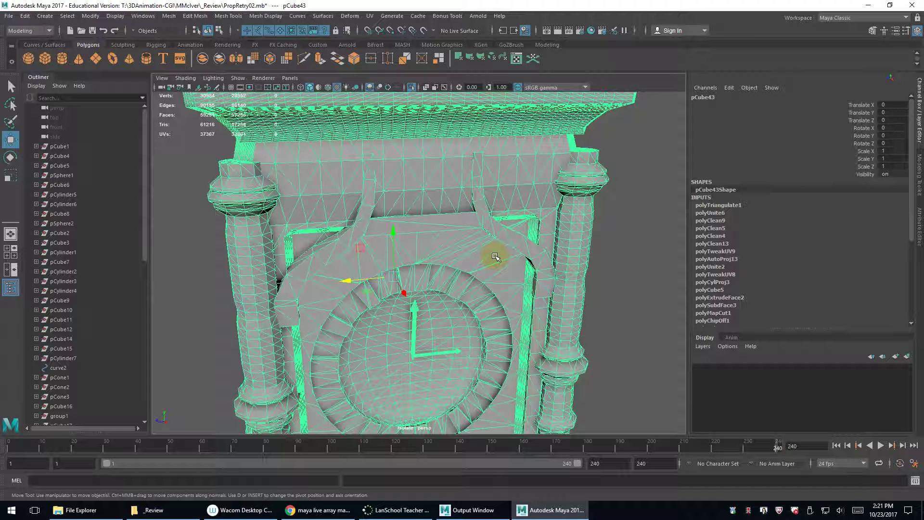
pyautogui.click(169, 16)
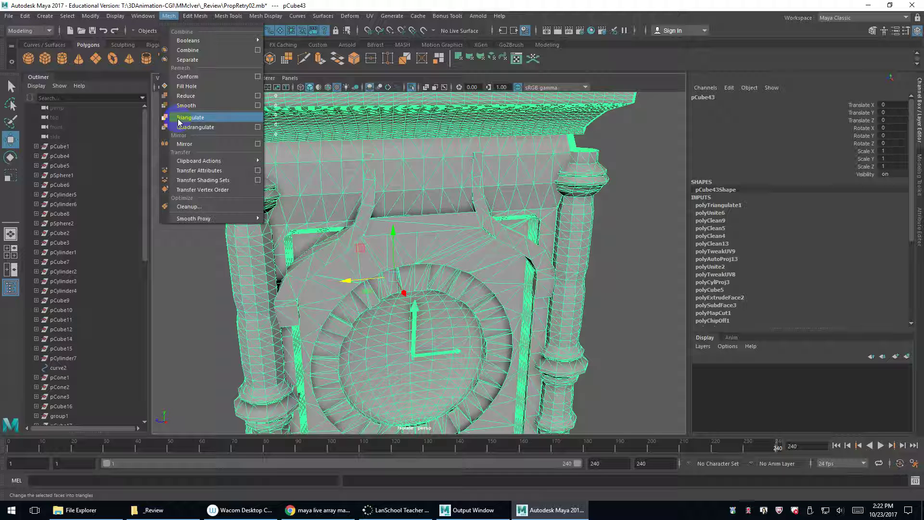
# Create a polygon cylinder and move it out of the clock along Z
pyautogui.click(544, 235)
pyautogui.click(647, 250)
pyautogui.scroll(-5, 502, 221)
pyautogui.keyDown('alt'); pyautogui.moveTo(501, 220); pyautogui.dragTo(433, 227); pyautogui.keyUp('alt')
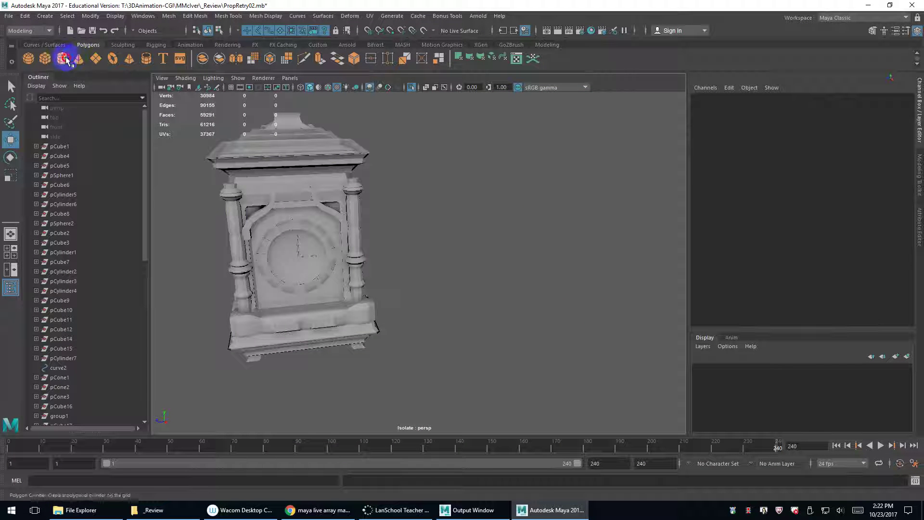
pyautogui.click(61, 59)
pyautogui.moveTo(288, 303); pyautogui.dragTo(470, 310)
# Select the cylinder's top cap faces and delete them
pyautogui.scroll(3, 521, 295)
pyautogui.keyDown('alt'); pyautogui.moveTo(521, 295); pyautogui.dragTo(426, 236); pyautogui.keyUp('alt')
pyautogui.scroll(3, 423, 264)
pyautogui.scroll(3, 423, 250)
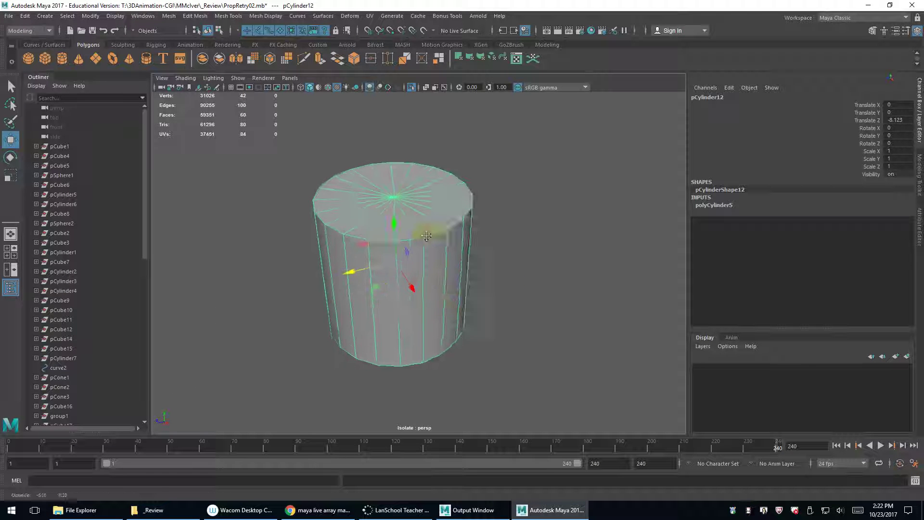
pyautogui.moveTo(427, 235); pyautogui.dragTo(427, 258, button='right')
pyautogui.moveTo(519, 228); pyautogui.dragTo(264, 360)
pyautogui.keyDown('alt'); pyautogui.moveTo(571, 281); pyautogui.dragTo(428, 285); pyautogui.keyUp('alt')
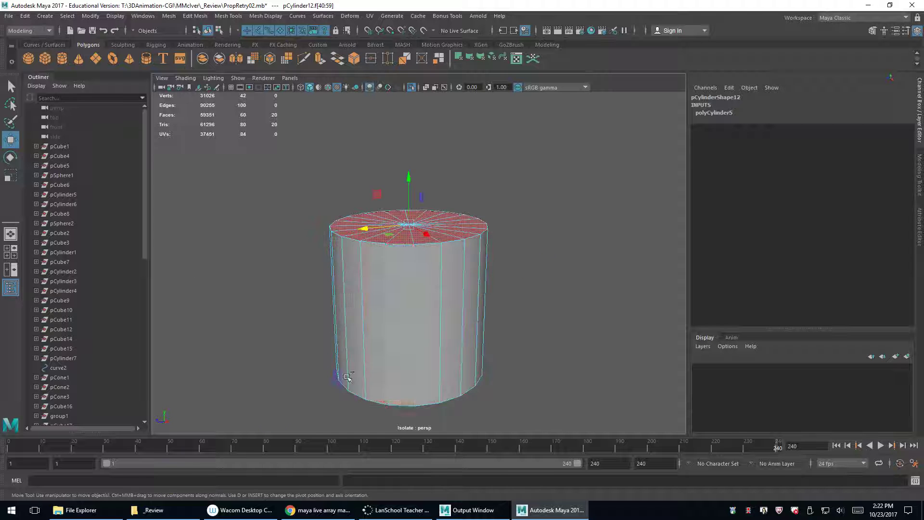
pyautogui.press('Delete')
# Select the edges around the cylinder's open top rim
pyautogui.moveTo(452, 207); pyautogui.dragTo(446, 331, button='right')
pyautogui.click(455, 215)
pyautogui.keyDown('alt'); pyautogui.moveTo(423, 185); pyautogui.dragTo(412, 283); pyautogui.keyUp('alt')
pyautogui.moveTo(412, 245); pyautogui.dragTo(422, 219, button='right')
pyautogui.click(419, 255)
pyautogui.click(402, 330)
pyautogui.keyDown('shift'); pyautogui.click(445, 314); pyautogui.keyUp('shift')
pyautogui.keyDown('shift'); pyautogui.click(470, 290); pyautogui.keyUp('shift')
pyautogui.keyDown('shift'); pyautogui.click(481, 262); pyautogui.keyUp('shift')
pyautogui.keyDown('shift'); pyautogui.click(474, 247); pyautogui.keyUp('shift')
# Return to object mode and view the clock alongside the capped cylinder
pyautogui.moveTo(419, 217); pyautogui.dragTo(454, 200, button='right')
pyautogui.scroll(-3, 404, 246)
pyautogui.scroll(-3, 404, 247)
pyautogui.keyDown('alt'); pyautogui.moveTo(354, 258); pyautogui.dragTo(388, 272); pyautogui.keyUp('alt')
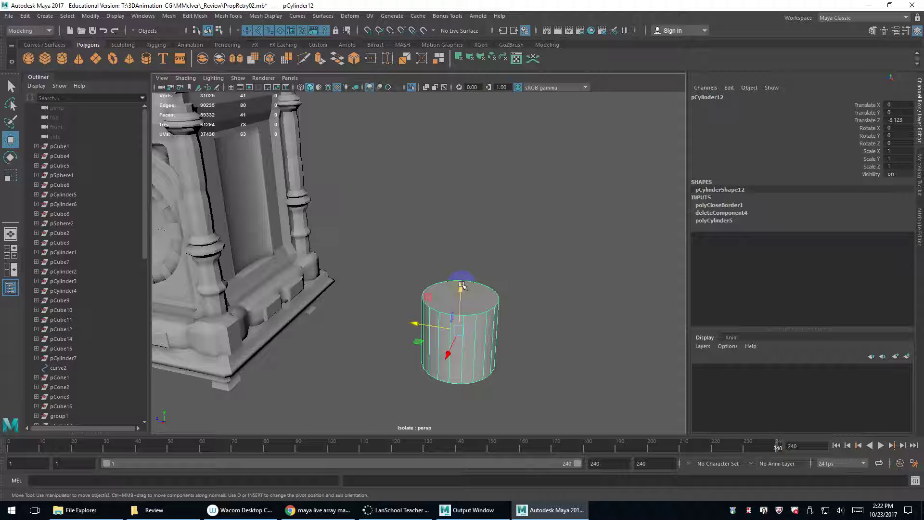
# Triangulate the cylinder with Mesh > Triangulate and inspect its filled top
pyautogui.click(174, 17)
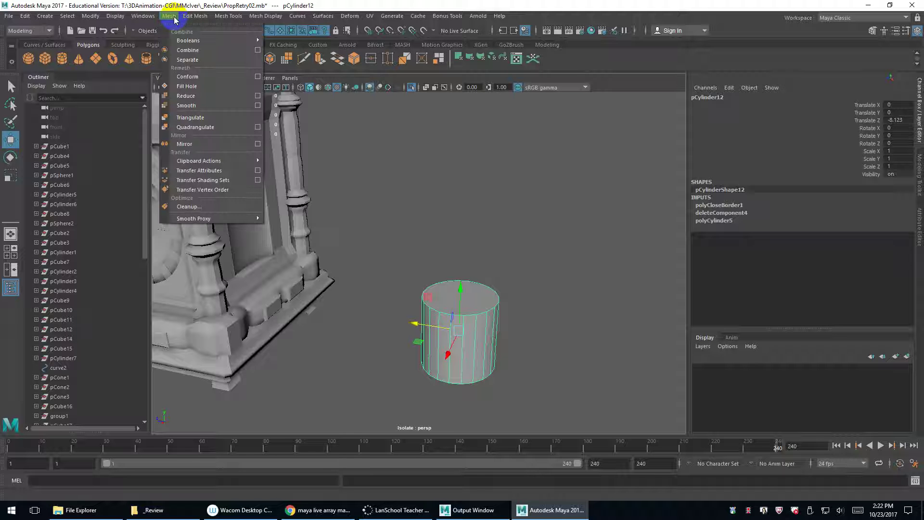
pyautogui.click(203, 118)
pyautogui.scroll(5, 472, 252)
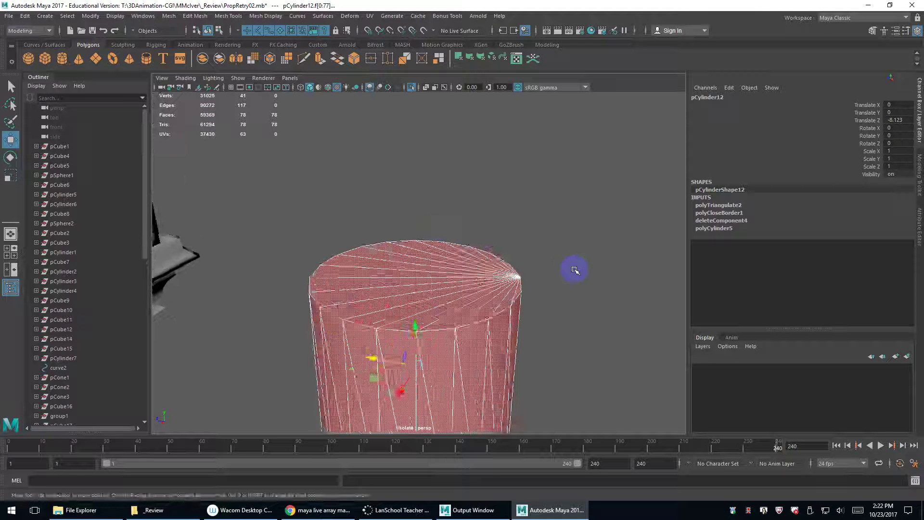
pyautogui.click(598, 279)
pyautogui.click(458, 289)
pyautogui.keyDown('alt'); pyautogui.moveTo(566, 294); pyautogui.dragTo(478, 263); pyautogui.keyUp('alt')
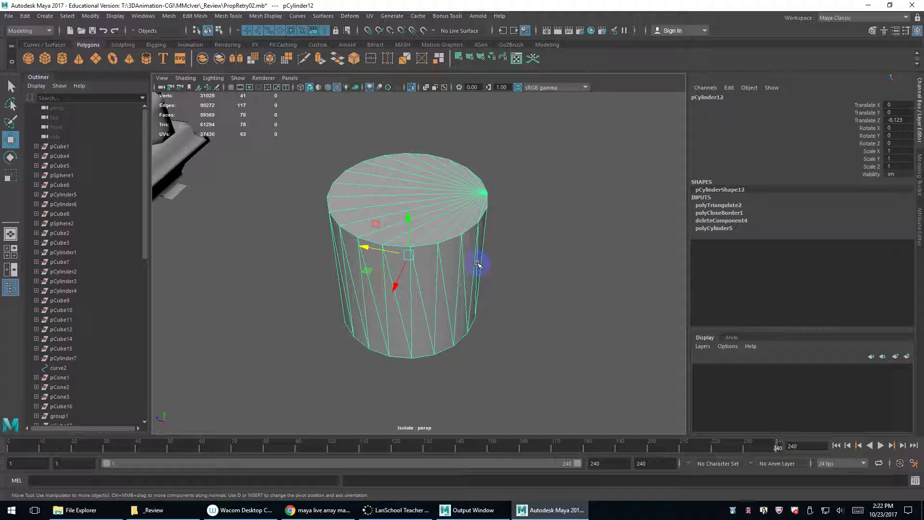
# Delete the test cylinder and select the detailed clock model
pyautogui.press('Delete')
pyautogui.keyDown('alt'); pyautogui.moveTo(440, 252); pyautogui.dragTo(476, 259); pyautogui.keyUp('alt')
pyautogui.click(433, 235)
pyautogui.scroll(6, 438, 293)
pyautogui.scroll(-8, 438, 294)
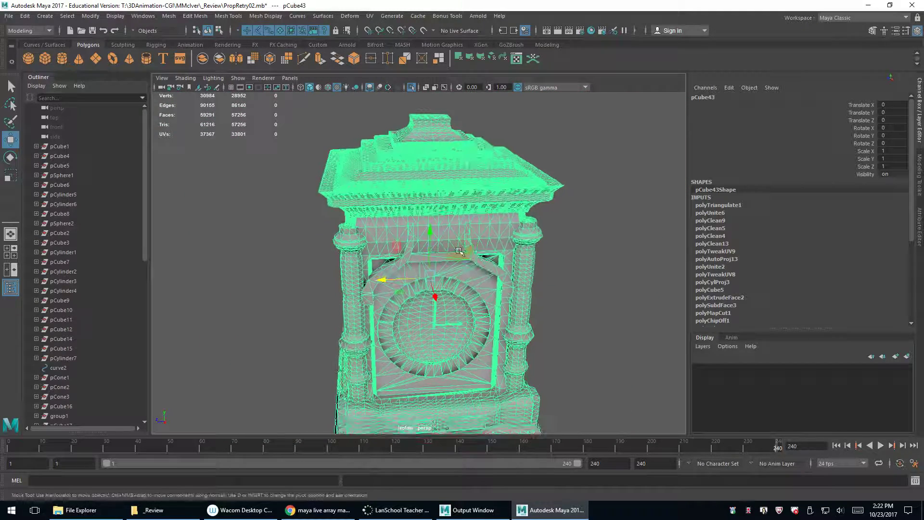
# Export the selected detailed clock to D: as Clock_hi.obj, next to Clock_lo.obj
pyautogui.click(9, 16)
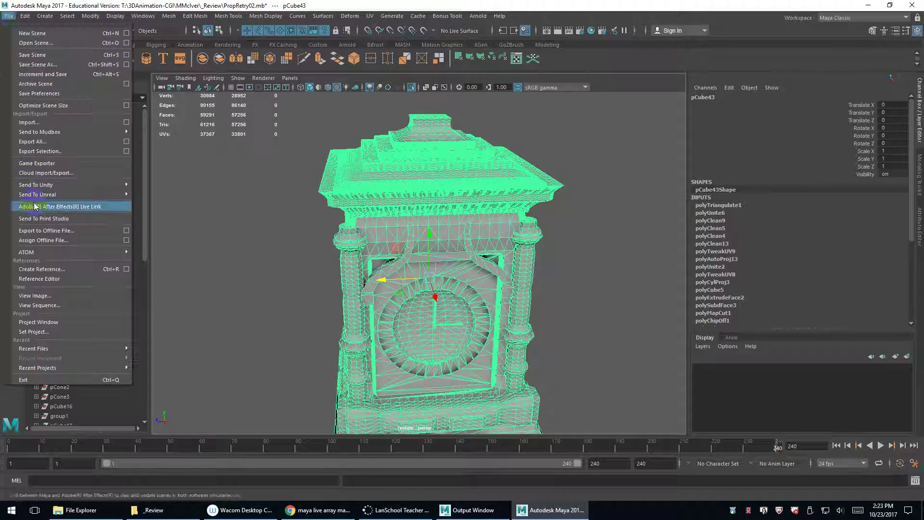
pyautogui.click(71, 151)
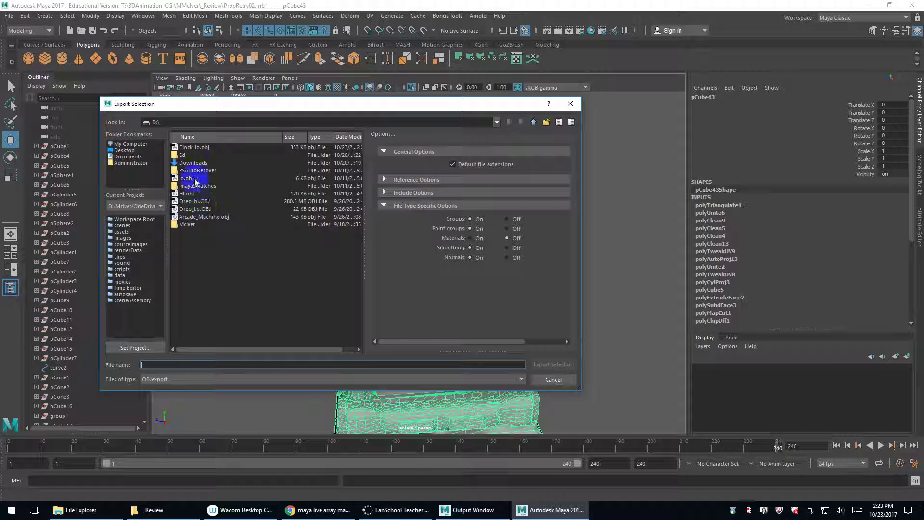
pyautogui.click(192, 148)
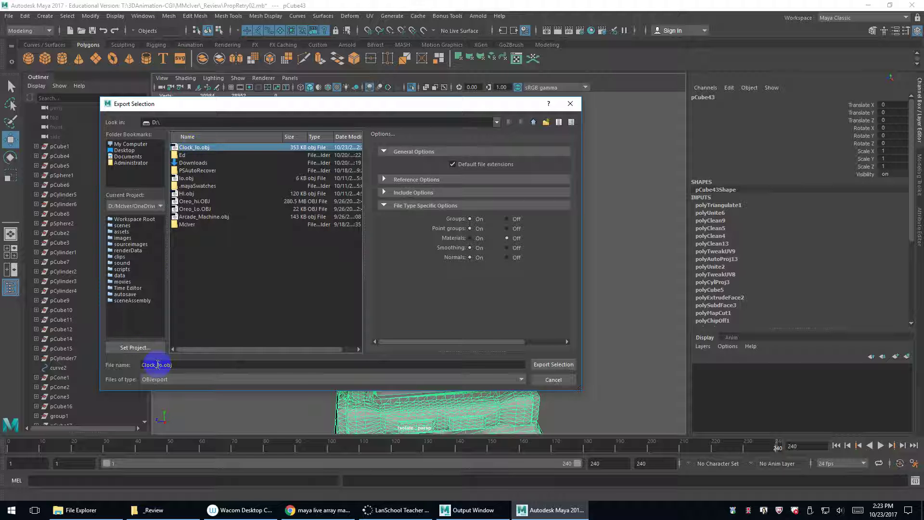
pyautogui.moveTo(157, 365); pyautogui.dragTo(293, 369)
pyautogui.write('hi')
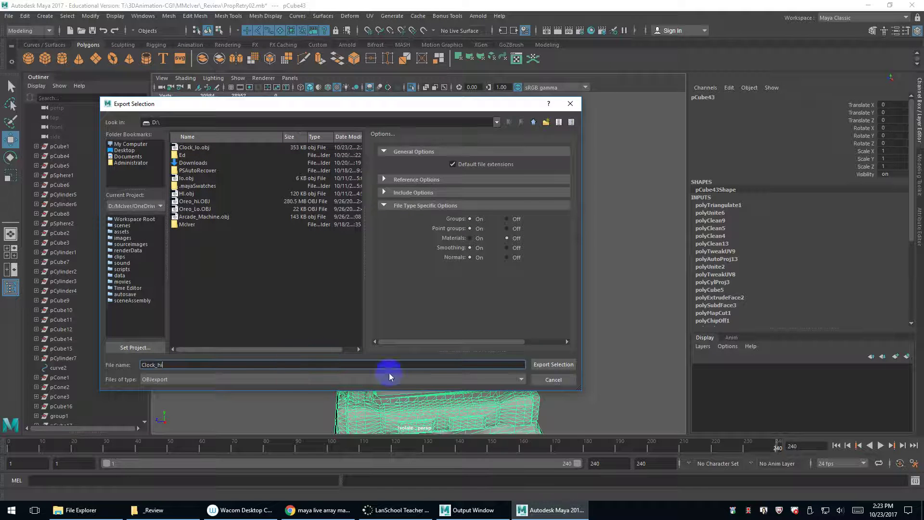
pyautogui.click(545, 364)
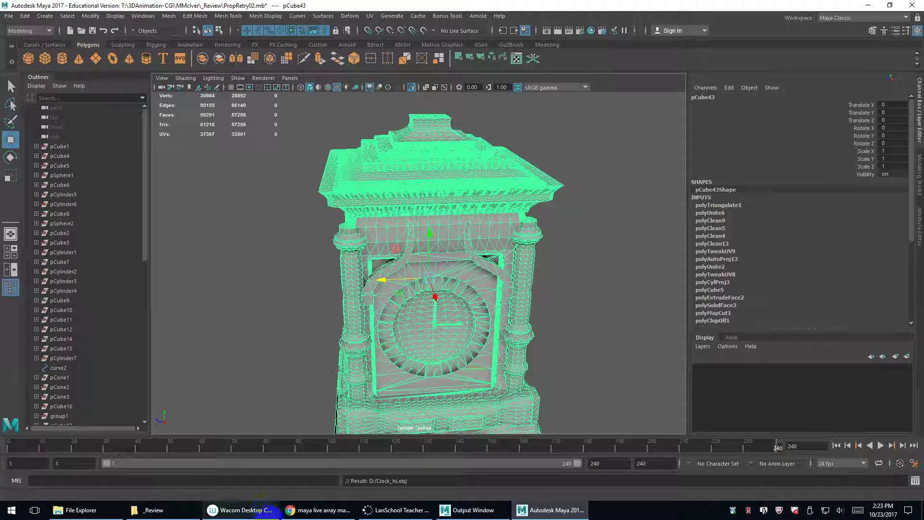
# Launch Adobe Photoshop CC 2017 from the Windows Start menu
pyautogui.click(302, 511)
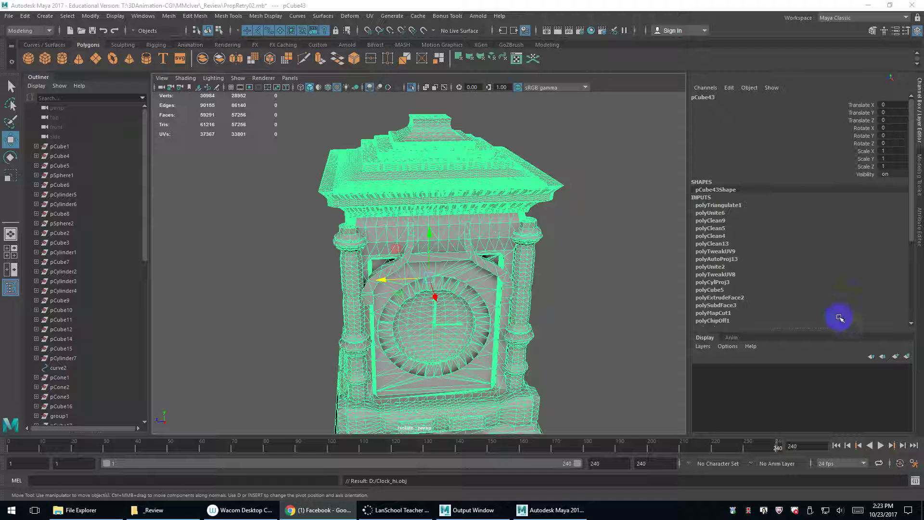
pyautogui.click(403, 289)
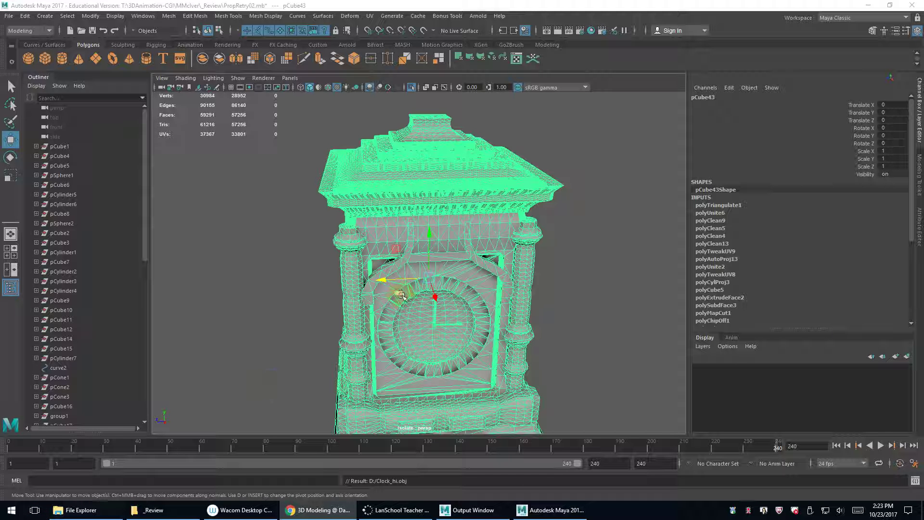
pyautogui.click(2, 513)
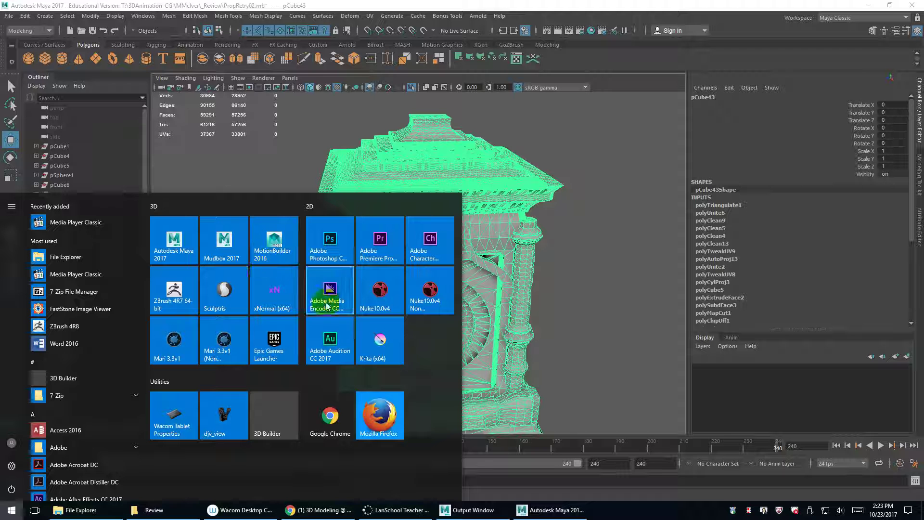
pyautogui.click(897, 333)
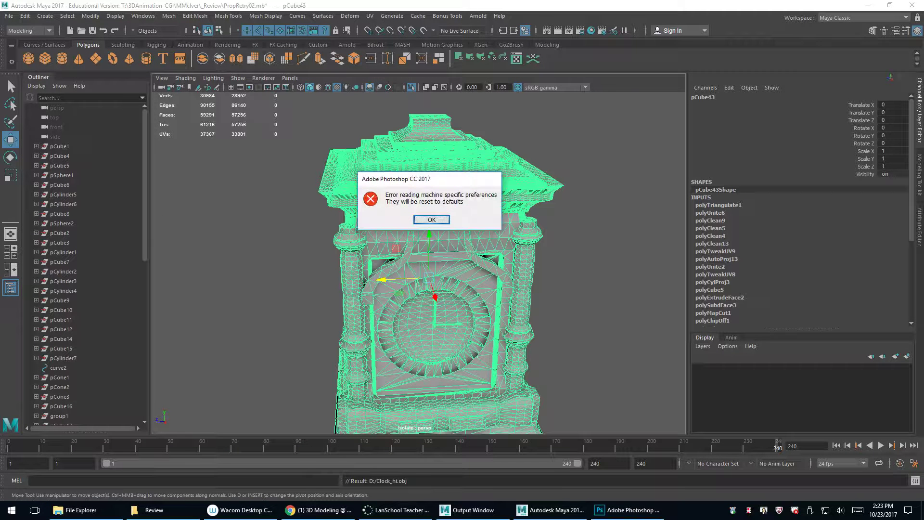
# Dismiss Photoshop's preferences-reset error message
pyautogui.click(433, 219)
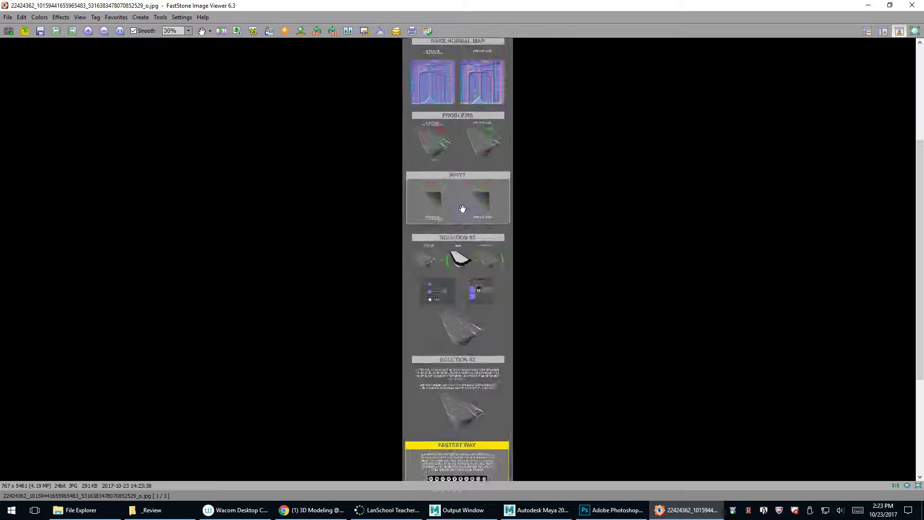
pyautogui.scroll(10, 515, 141)
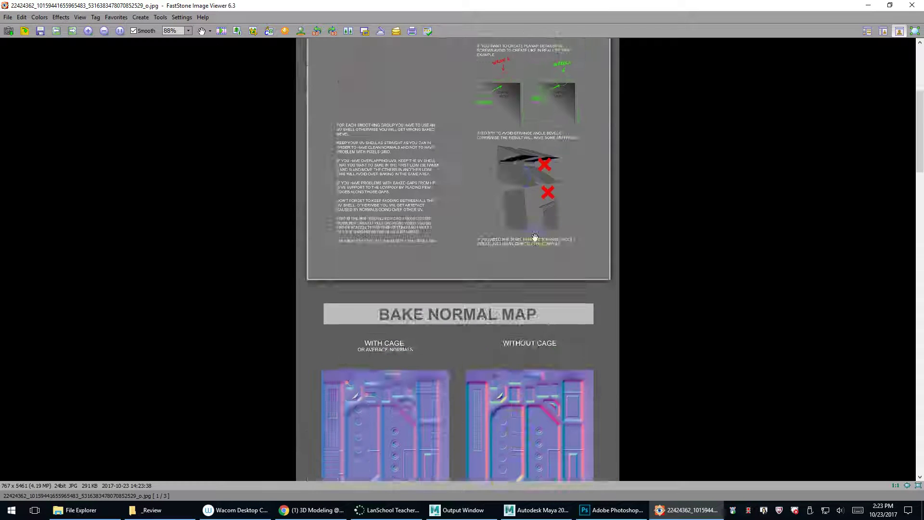
pyautogui.hotkey('alt', 'Tab')
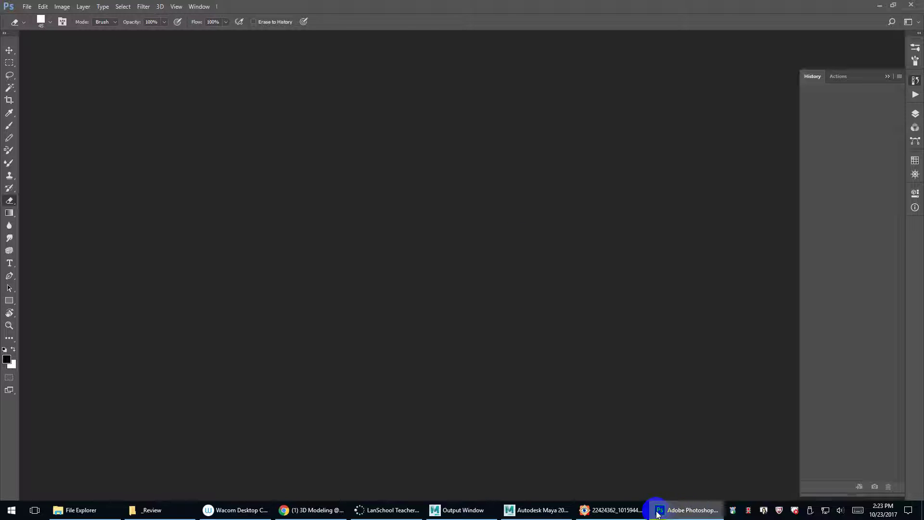
# Read the MESHES baking tips in FastStone Image Viewer at 150%, then return to Maya
pyautogui.click(598, 507)
pyautogui.keyDown('ctrl'); pyautogui.scroll(3, 515, 182); pyautogui.keyUp('ctrl')
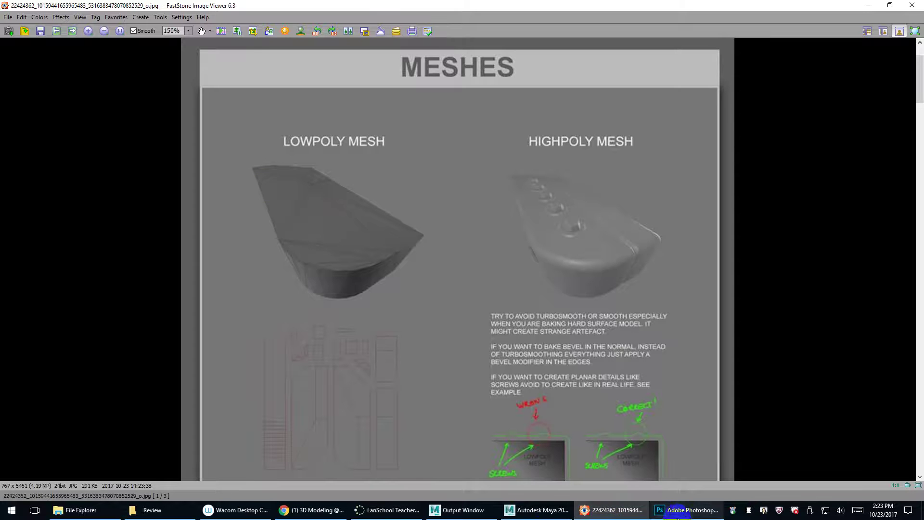
pyautogui.click(686, 511)
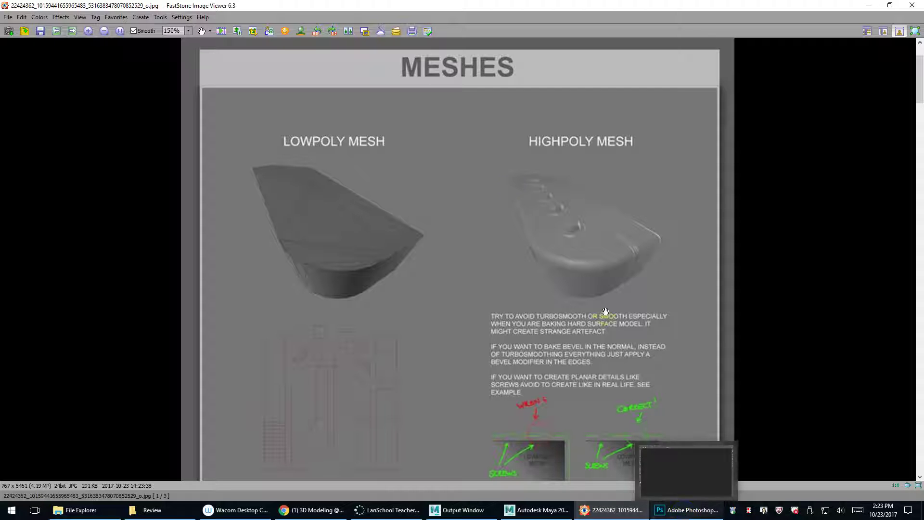
pyautogui.moveTo(510, 184); pyautogui.dragTo(512, 137)
pyautogui.moveTo(517, 239); pyautogui.dragTo(514, 211)
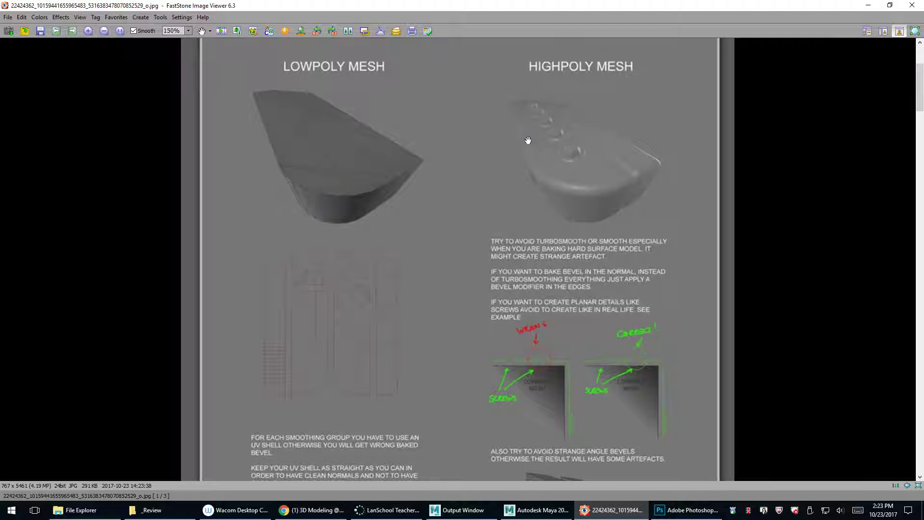
pyautogui.scroll(-5, 579, 261)
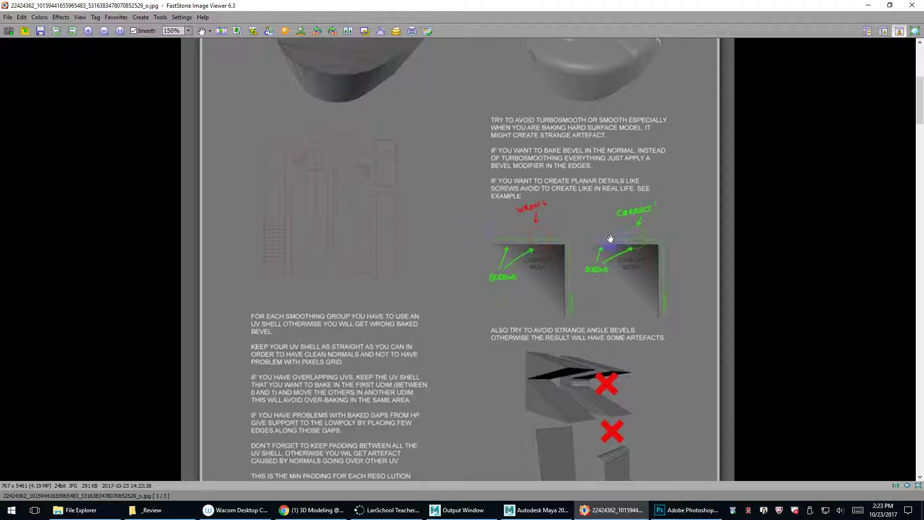
pyautogui.click(688, 509)
# Deselect the clock and zoom in close on its face and pillar
pyautogui.click(537, 510)
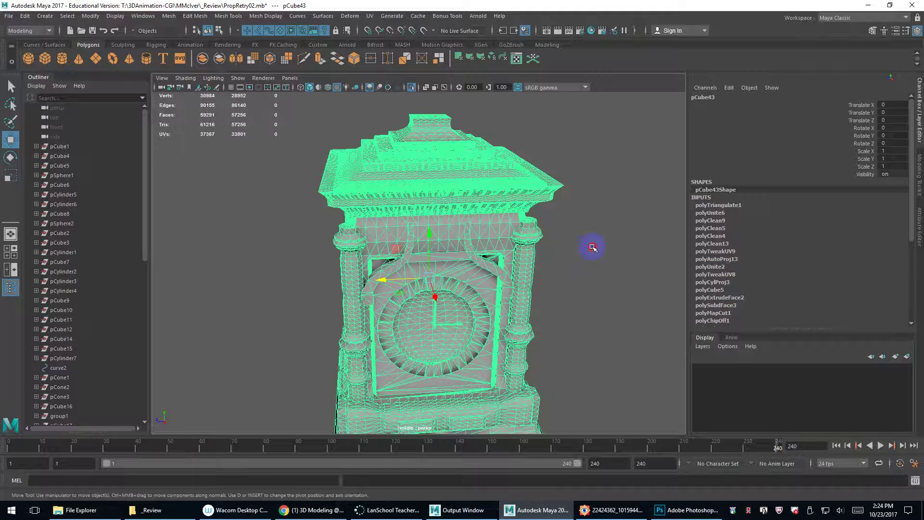
pyautogui.click(592, 247)
pyautogui.keyDown('alt'); pyautogui.moveTo(543, 286); pyautogui.dragTo(423, 206); pyautogui.keyUp('alt')
pyautogui.keyDown('alt'); pyautogui.moveTo(423, 206); pyautogui.dragTo(479, 191, button='right'); pyautogui.keyUp('alt')
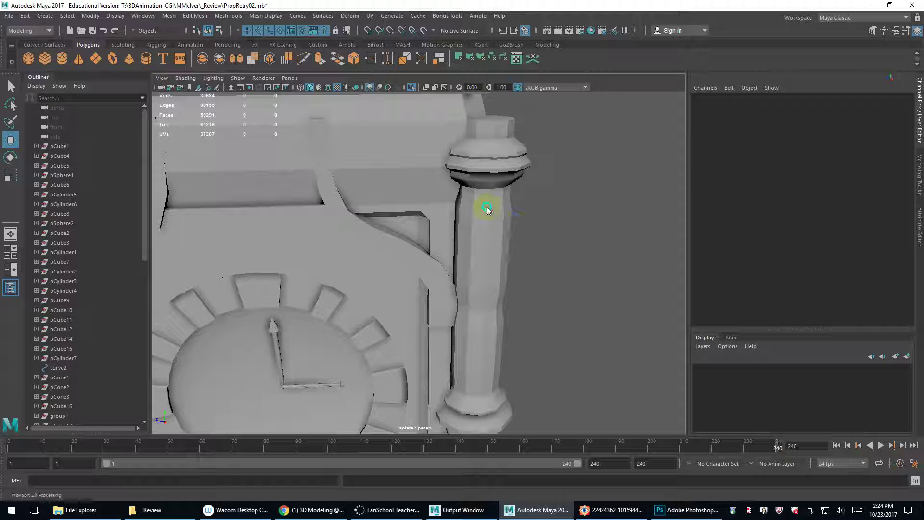
# Pick one pillar face and grow the selection four times to cover the pillar
pyautogui.moveTo(488, 208); pyautogui.dragTo(482, 239, button='right')
pyautogui.click(483, 257)
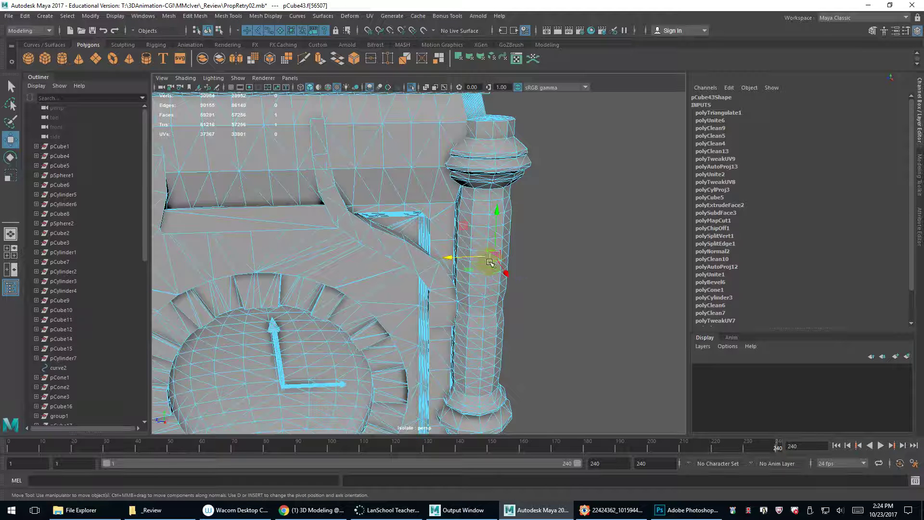
pyautogui.scroll(2, 530, 262)
pyautogui.hotkey('shift', '.')
pyautogui.hotkey('shift', '.')
pyautogui.hotkey('shift', '.')
pyautogui.hotkey('shift', '.')
pyautogui.hotkey('shift', '.')
pyautogui.hotkey('shift', '.')
pyautogui.hotkey('shift', '.')
pyautogui.hotkey('shift', '.')
pyautogui.hotkey('shift', '.')
pyautogui.hotkey('shift', '.')
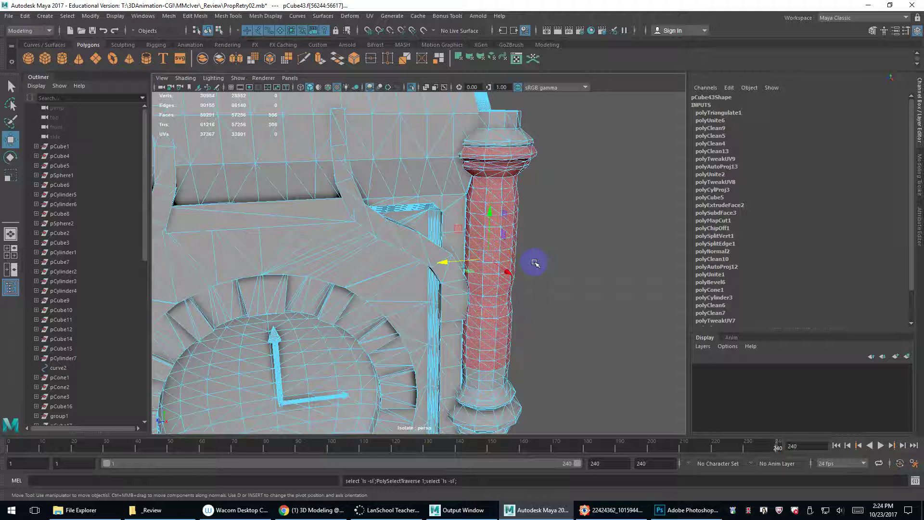
pyautogui.hotkey('shift', '.')
pyautogui.hotkey('shift', '.')
pyautogui.hotkey('shift', '.')
pyautogui.hotkey('shift', '.')
pyautogui.hotkey('shift', '.')
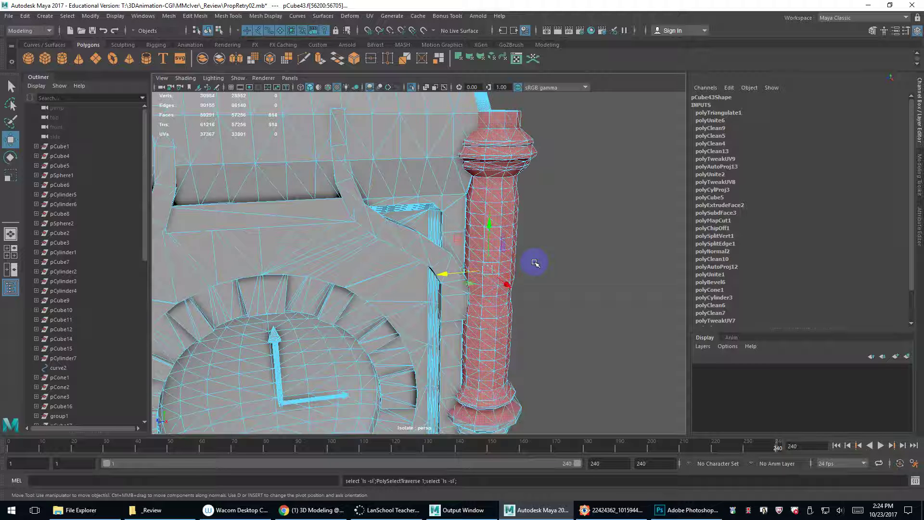
pyautogui.hotkey('shift', '.')
pyautogui.hotkey('shift', '.')
pyautogui.hotkey('shift', '.')
pyautogui.hotkey('shift', '.')
pyautogui.hotkey('shift', '.')
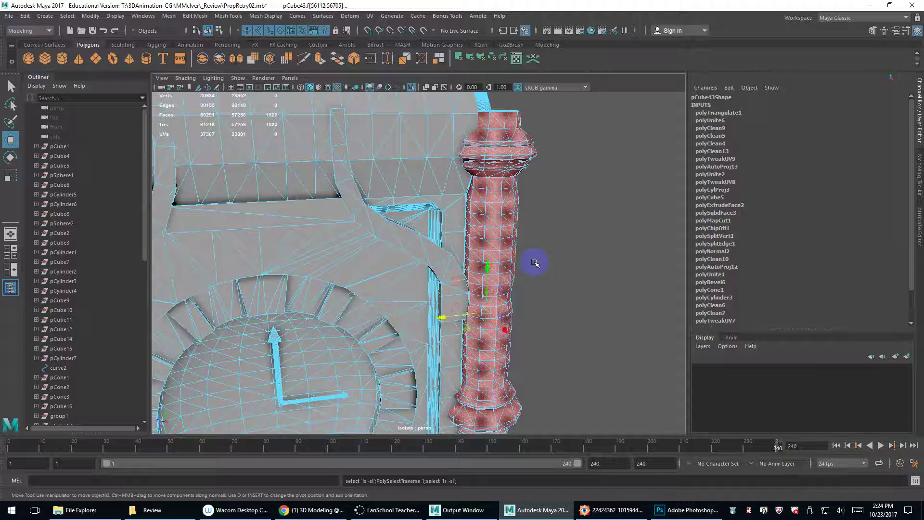
pyautogui.hotkey('shift', '.')
pyautogui.hotkey('shift', '.')
pyautogui.hotkey('shift', '.')
# Apply Soften/Harden Edge to the pillar faces with a 30° angle
pyautogui.click(321, 16)
pyautogui.click(266, 16)
pyautogui.click(266, 16)
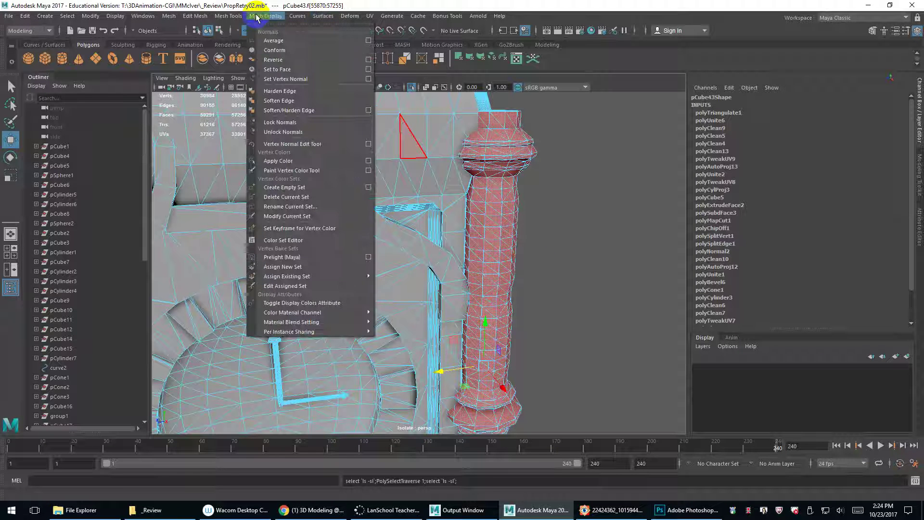
pyautogui.click(368, 110)
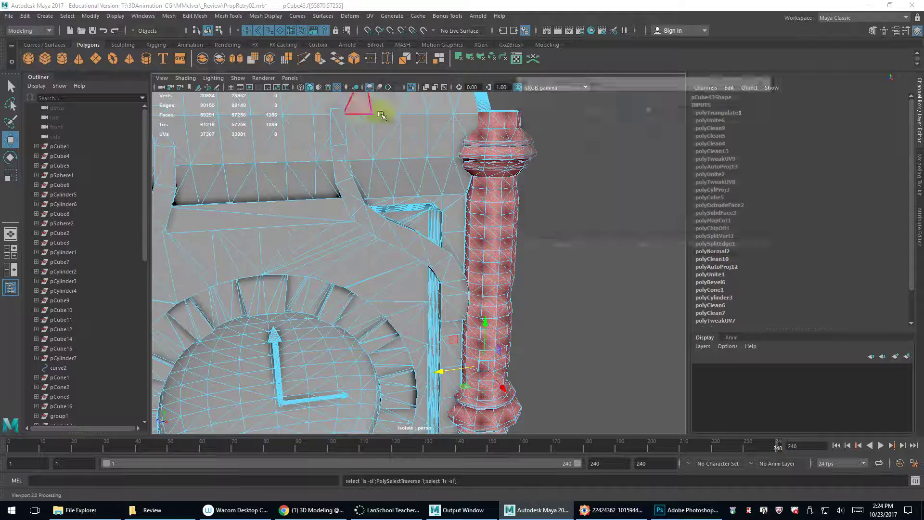
pyautogui.doubleClick(619, 108)
pyautogui.write('30')
pyautogui.click(641, 248)
# Clear the face selection and select the whole clock mesh in object mode
pyautogui.click(620, 271)
pyautogui.keyDown('alt'); pyautogui.moveTo(619, 273); pyautogui.dragTo(453, 215); pyautogui.keyUp('alt')
pyautogui.rightClick(453, 215)
pyautogui.click(498, 198)
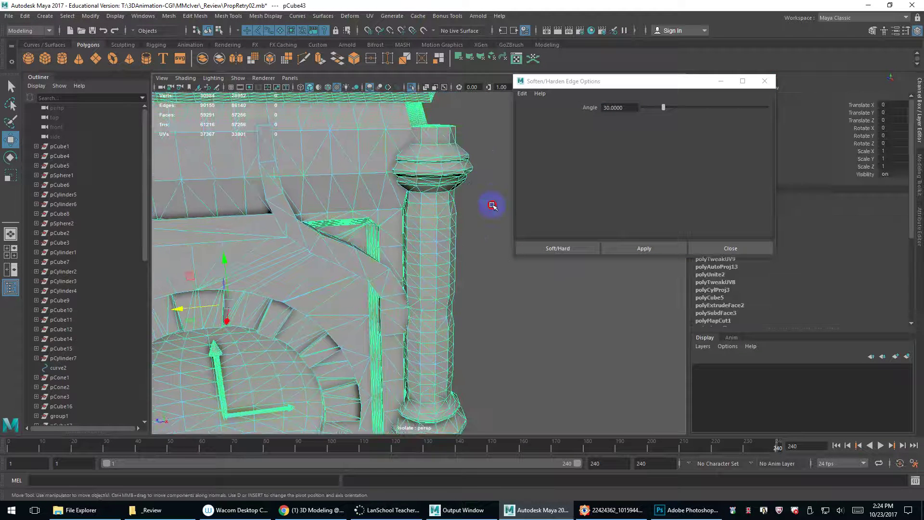
pyautogui.scroll(3, 453, 199)
pyautogui.click(465, 237)
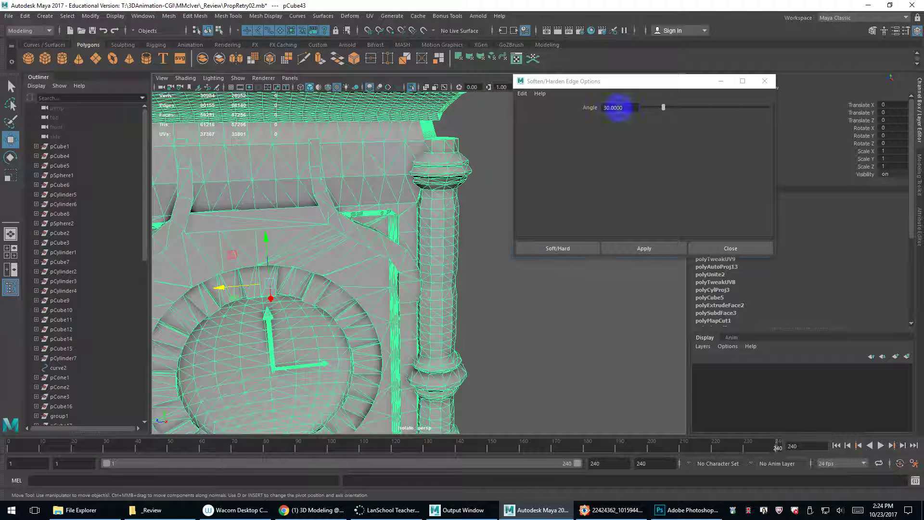
# Reselect the pillar's connected faces and apply Soften/Harden Edge at 45°
pyautogui.doubleClick(626, 107)
pyautogui.rightClick(444, 221)
pyautogui.click(444, 243)
pyautogui.click(447, 222)
pyautogui.doubleClick(447, 222)
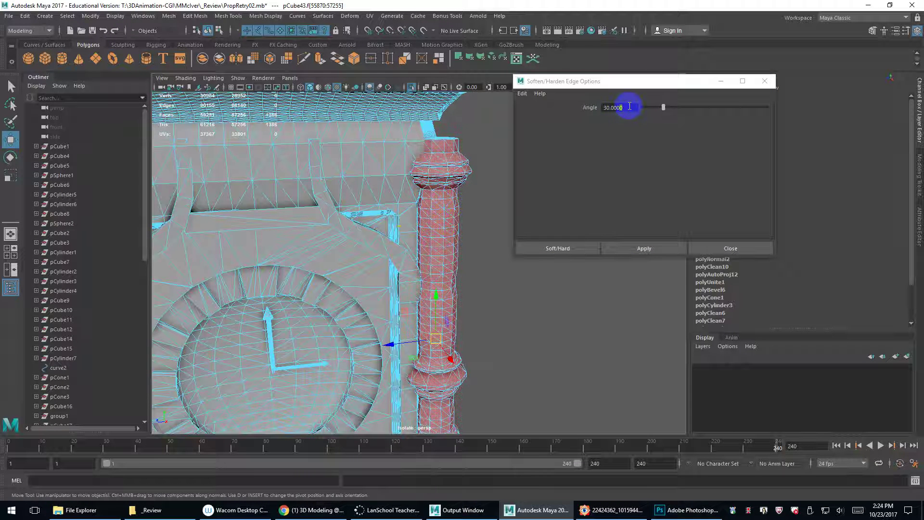
pyautogui.write('45')
pyautogui.click(644, 245)
# Inspect the pillar's softened shading in object mode and close the Soften/Harden Edge options
pyautogui.moveTo(457, 170); pyautogui.dragTo(483, 158, button='right')
pyautogui.click(481, 209)
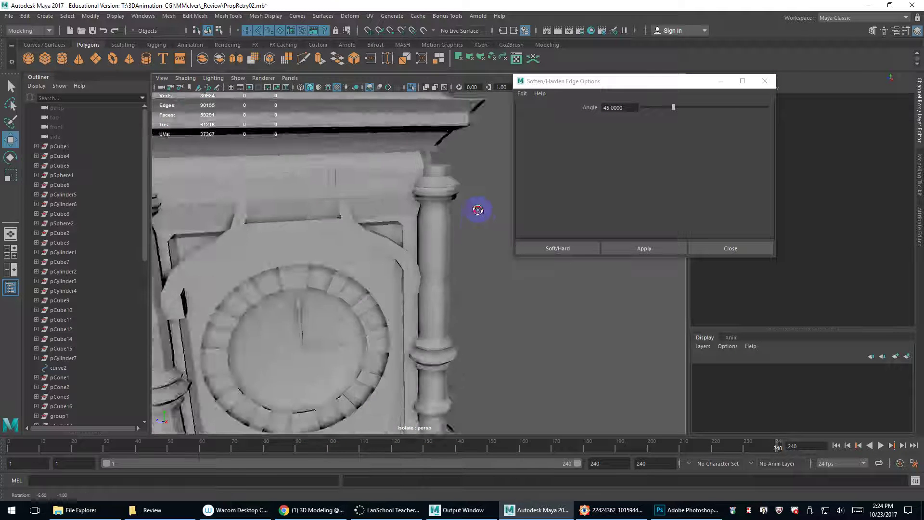
pyautogui.keyDown('alt'); pyautogui.moveTo(481, 208); pyautogui.dragTo(466, 196); pyautogui.keyUp('alt')
pyautogui.moveTo(467, 196)
pyautogui.keyDown('alt'); pyautogui.mouseDown()
pyautogui.moveTo(403, 201)
pyautogui.moveTo(438, 201)
pyautogui.moveTo(423, 161)
pyautogui.moveTo(203, 235)
pyautogui.mouseUp(); pyautogui.keyUp('alt')
pyautogui.click(220, 205)
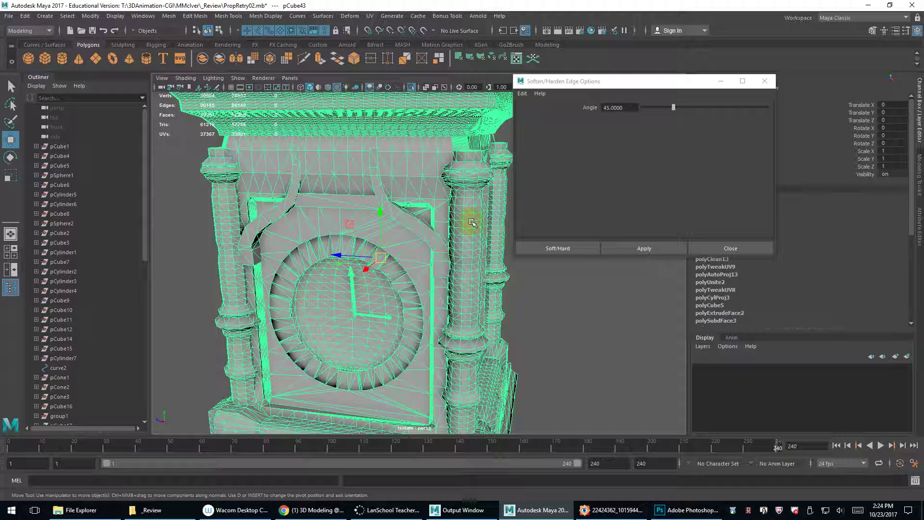
pyautogui.click(527, 311)
pyautogui.click(467, 220)
pyautogui.click(735, 248)
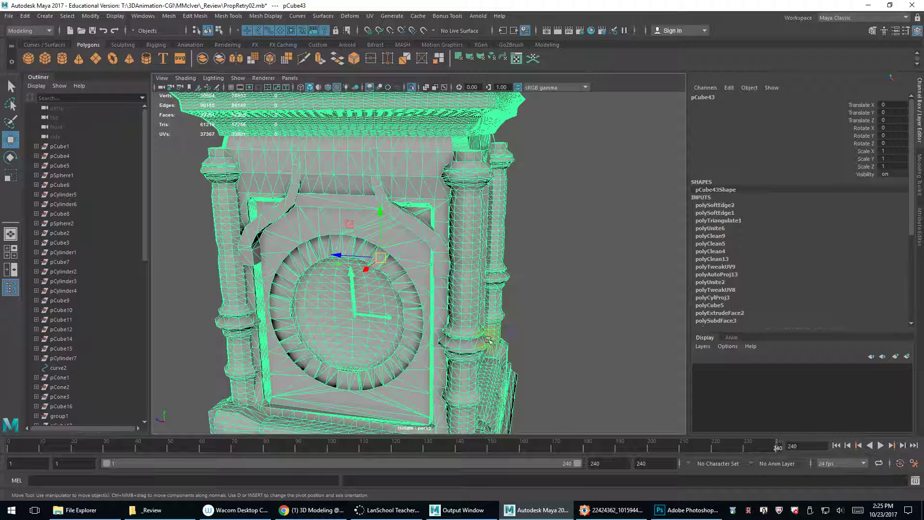
# Scroll the reference chart in FastStone to the bevel tips and the BAKE NORMAL MAP heading
pyautogui.click(613, 510)
pyautogui.moveTo(577, 353); pyautogui.dragTo(578, 211)
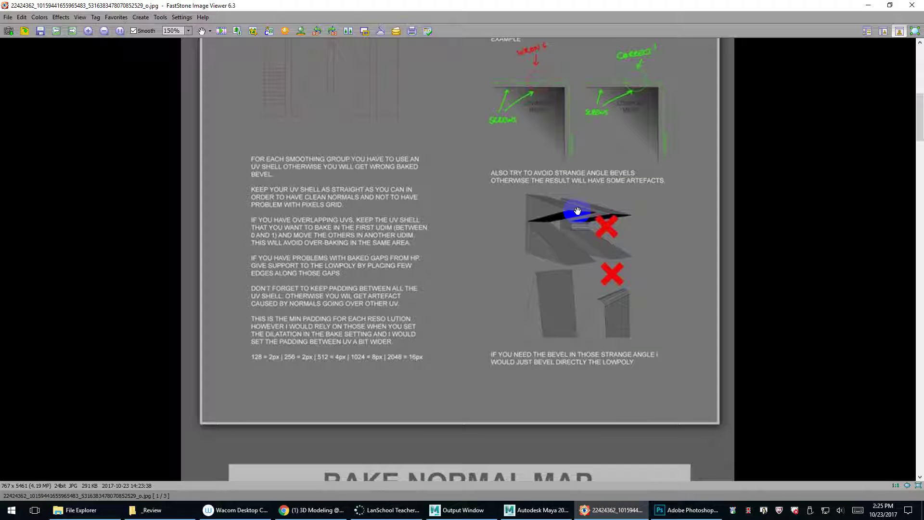
pyautogui.moveTo(575, 295); pyautogui.dragTo(577, 264)
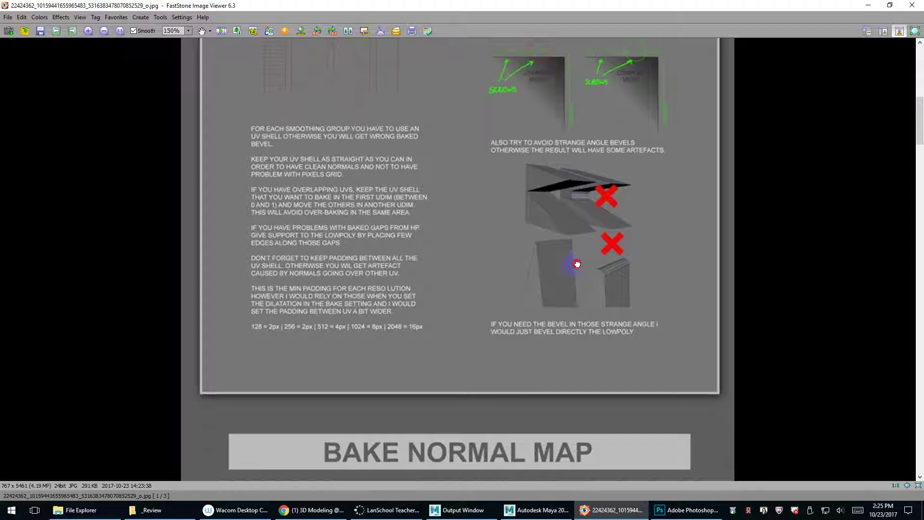
pyautogui.click(574, 185)
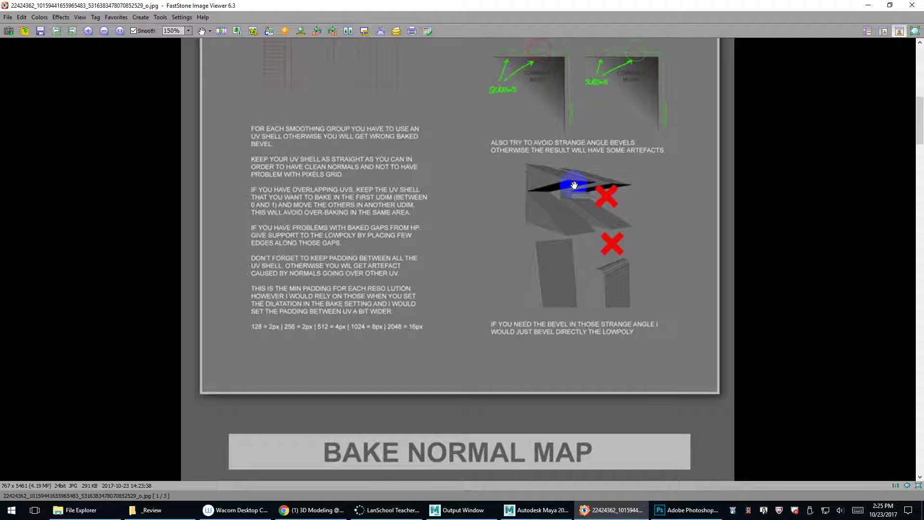
pyautogui.scroll(-3, 573, 245)
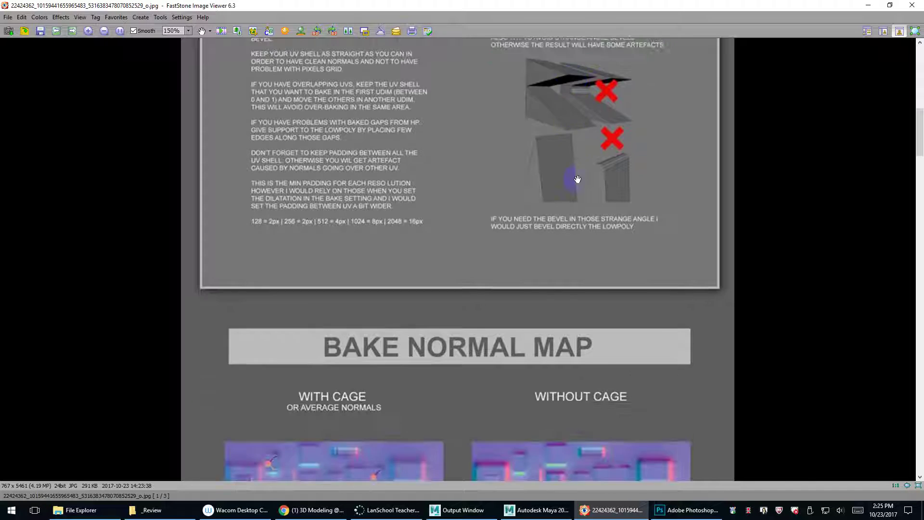
pyautogui.moveTo(563, 288); pyautogui.dragTo(562, 144)
pyautogui.moveTo(571, 295); pyautogui.dragTo(582, 479)
pyautogui.scroll(3, 608, 228)
# Compare the with-cage and without-cage baked normal maps, then switch to Photoshop
pyautogui.click(552, 233)
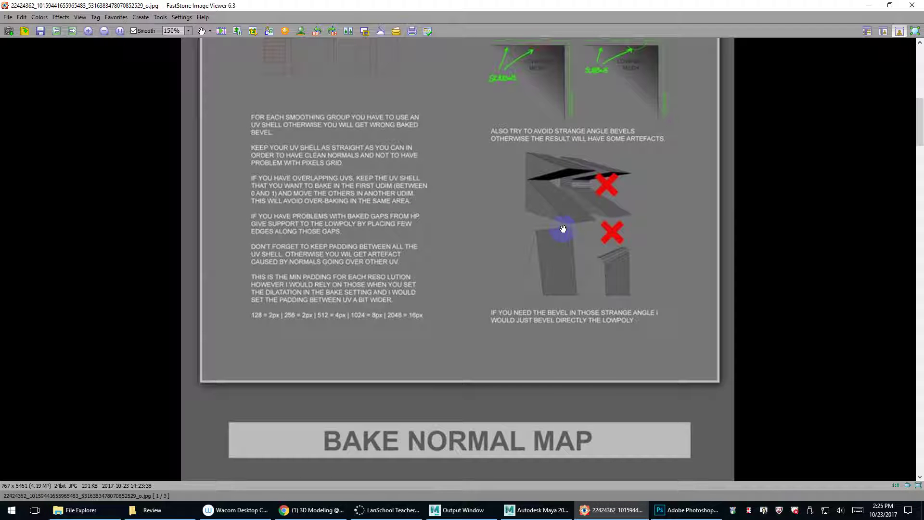
pyautogui.click(612, 257)
pyautogui.scroll(-3, 592, 231)
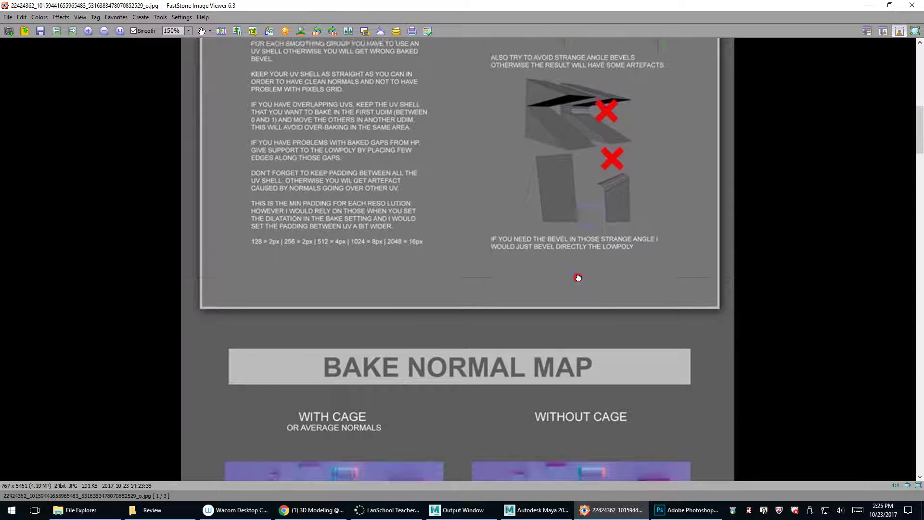
pyautogui.scroll(-5, 557, 373)
pyautogui.scroll(-3, 433, 402)
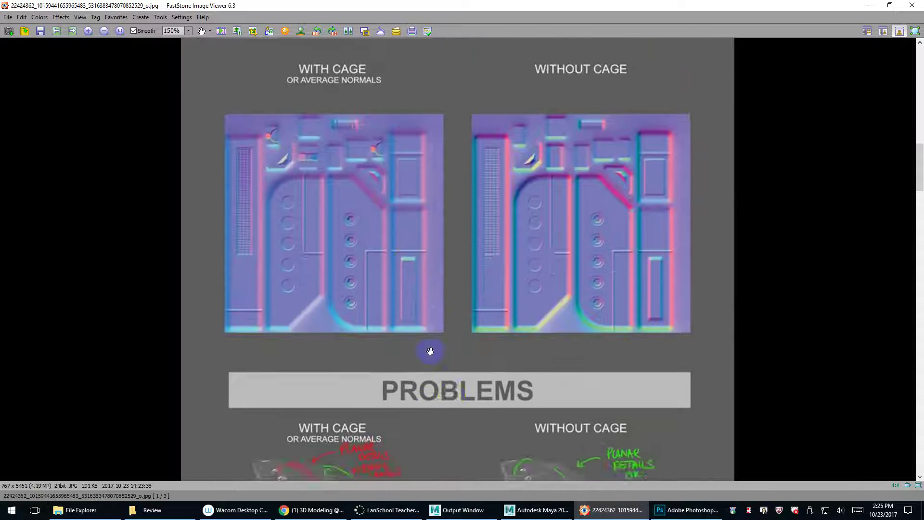
pyautogui.moveTo(430, 409); pyautogui.dragTo(453, 277)
pyautogui.click(686, 510)
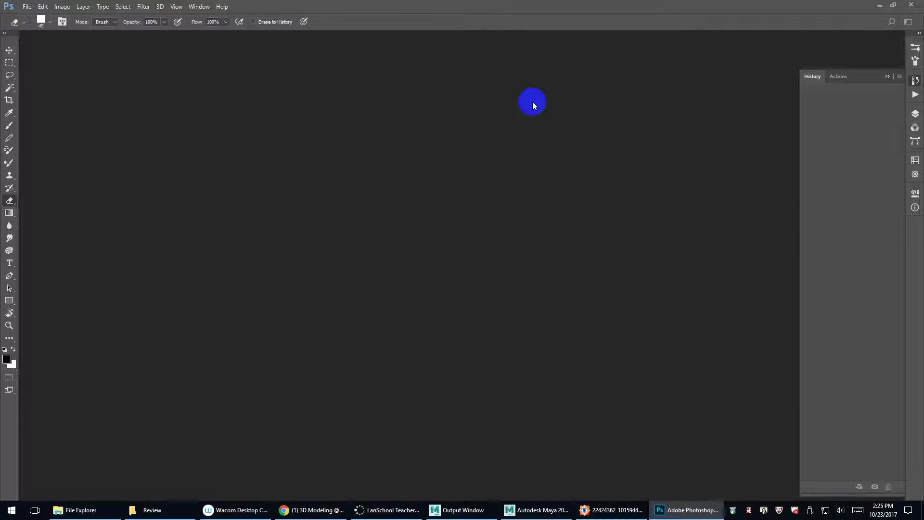
# Close the Wacom Desktop Center window
pyautogui.click(27, 7)
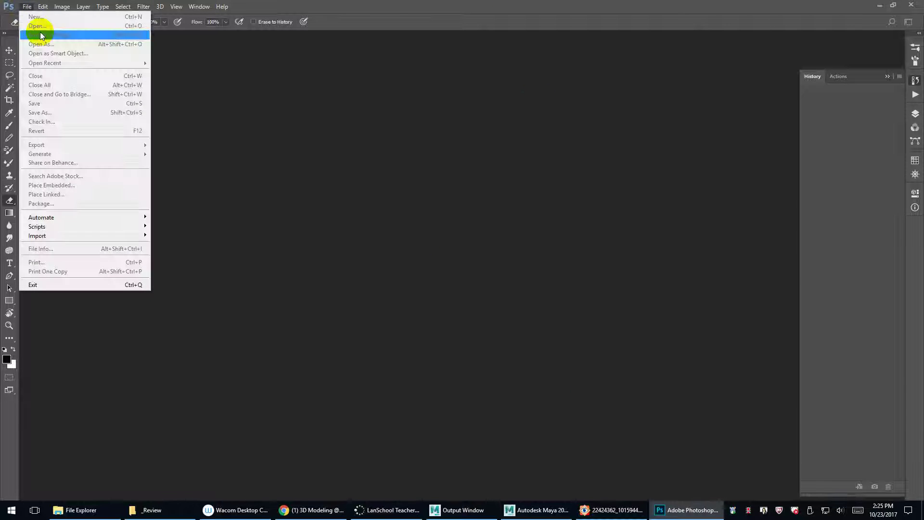
pyautogui.click(481, 316)
pyautogui.hotkey('alt', 'Tab')
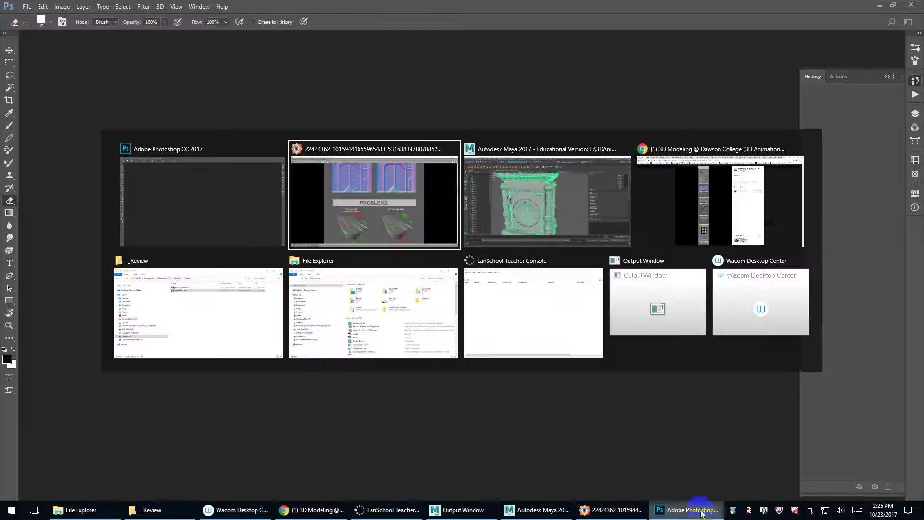
pyautogui.hotkey('alt', 'Tab')
pyautogui.hotkey('alt', 'Tab')
pyautogui.hotkey('alt', 'Tab')
pyautogui.hotkey('alt', 'Tab')
pyautogui.hotkey('alt', 'Tab')
pyautogui.hotkey('alt', 'Tab')
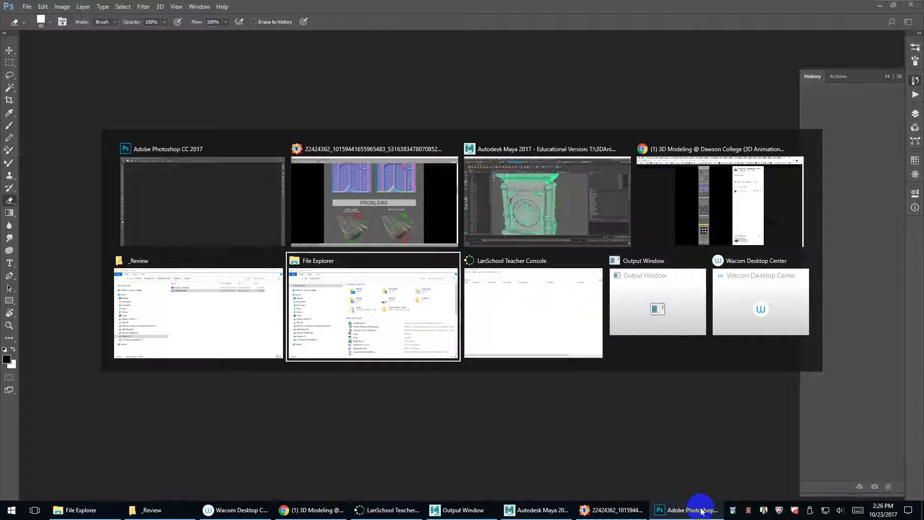
pyautogui.hotkey('alt', 'Tab')
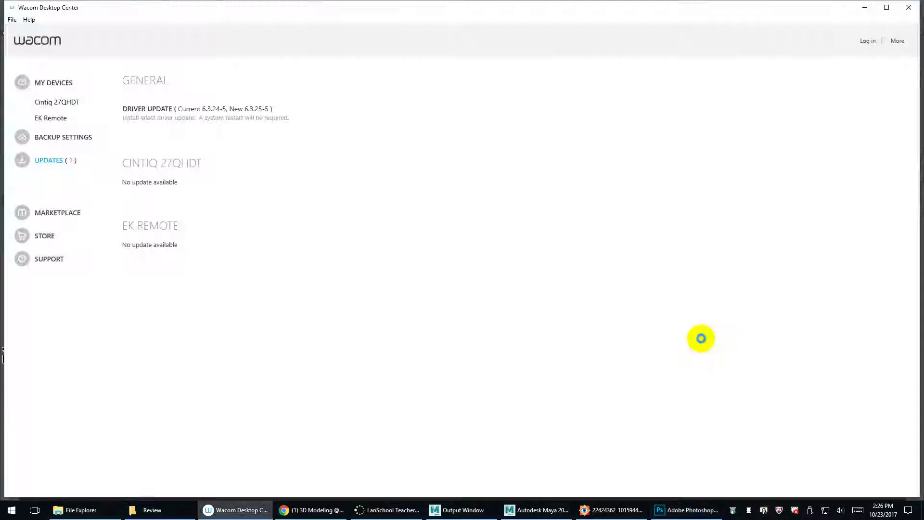
pyautogui.click(913, 5)
# Bring Photoshop back to the front and maximize it to fill the screen
pyautogui.hotkey('alt', 'Tab')
pyautogui.hotkey('alt', 'Tab')
pyautogui.hotkey('alt', 'Tab')
pyautogui.hotkey('alt', 'Tab')
pyautogui.hotkey('alt', 'Tab')
pyautogui.hotkey('alt', 'Tab')
pyautogui.hotkey('alt', 'Tab')
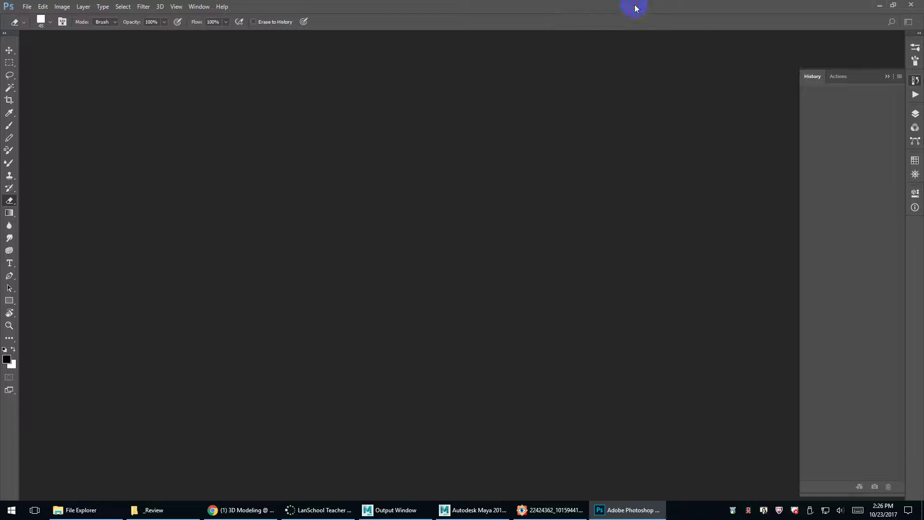
pyautogui.click(552, 19)
pyautogui.press('super+Right')
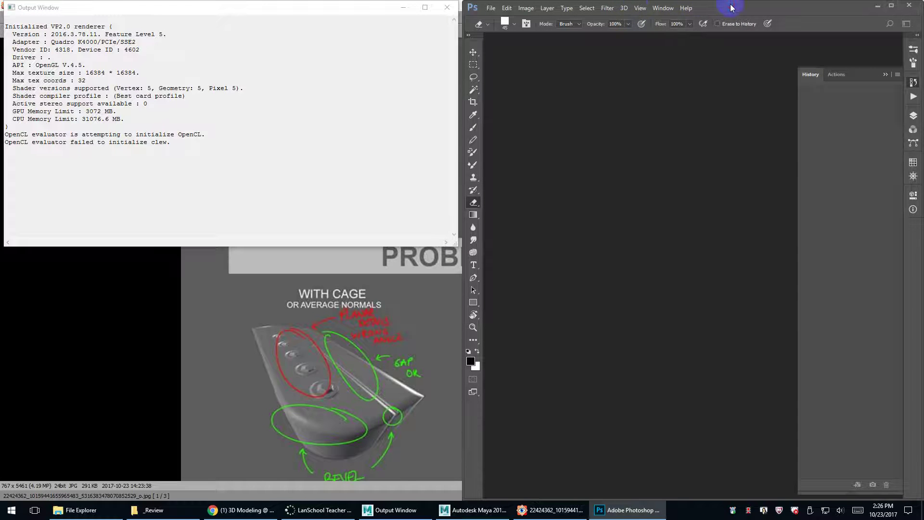
pyautogui.doubleClick(735, 3)
pyautogui.click(27, 6)
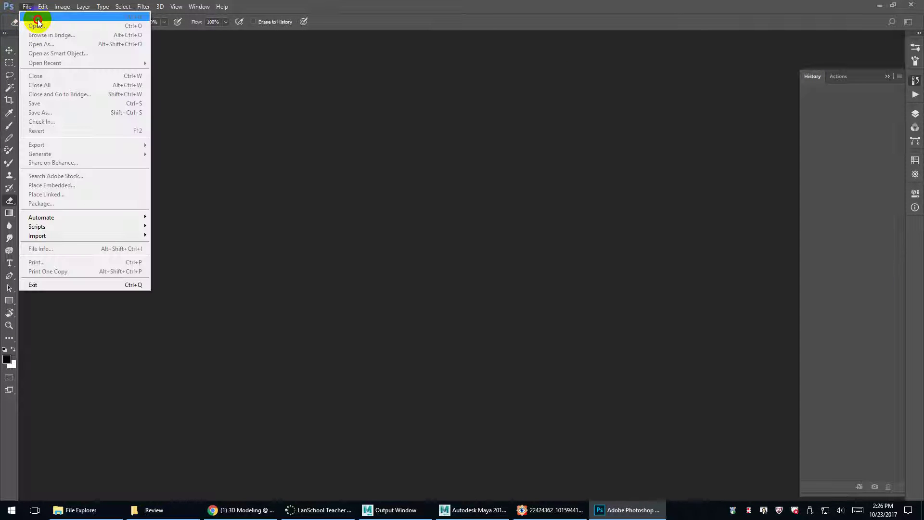
pyautogui.click(909, 288)
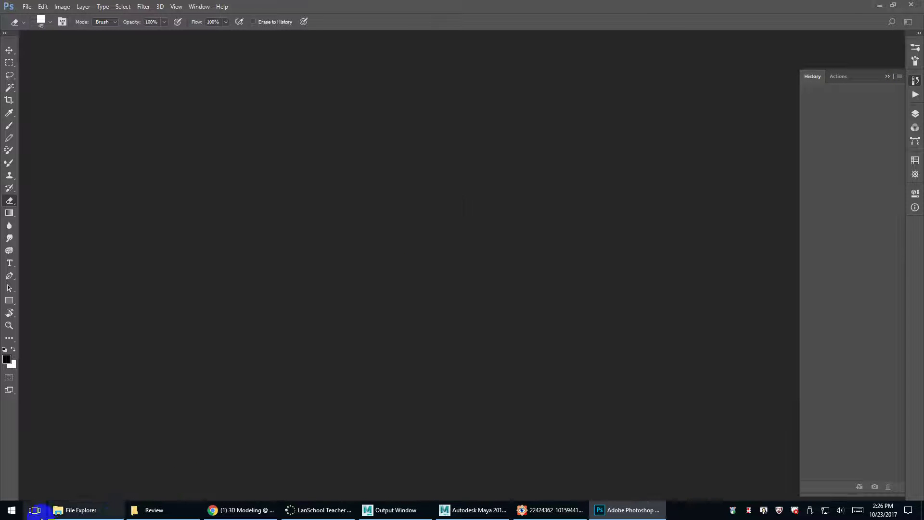
# Check the Start menu and Photoshop's Help menu without choosing anything
pyautogui.click(12, 510)
pyautogui.click(544, 450)
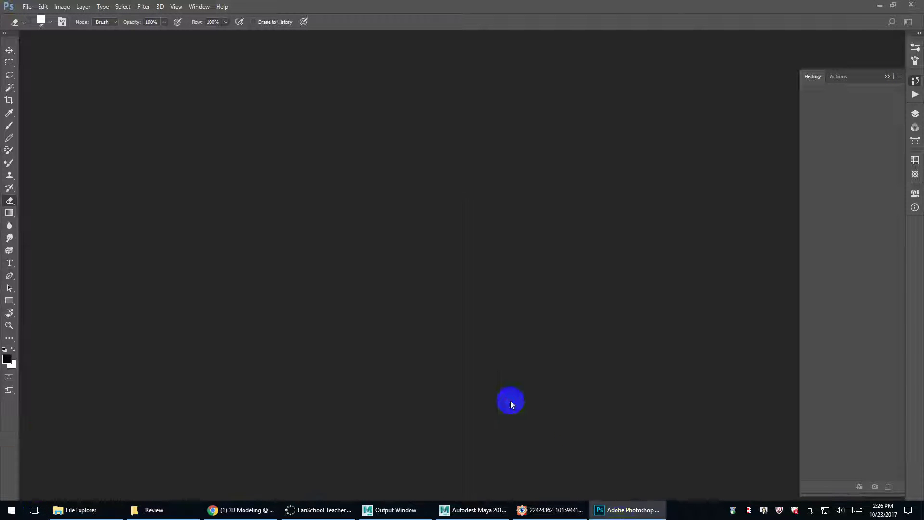
pyautogui.click(633, 510)
pyautogui.click(634, 510)
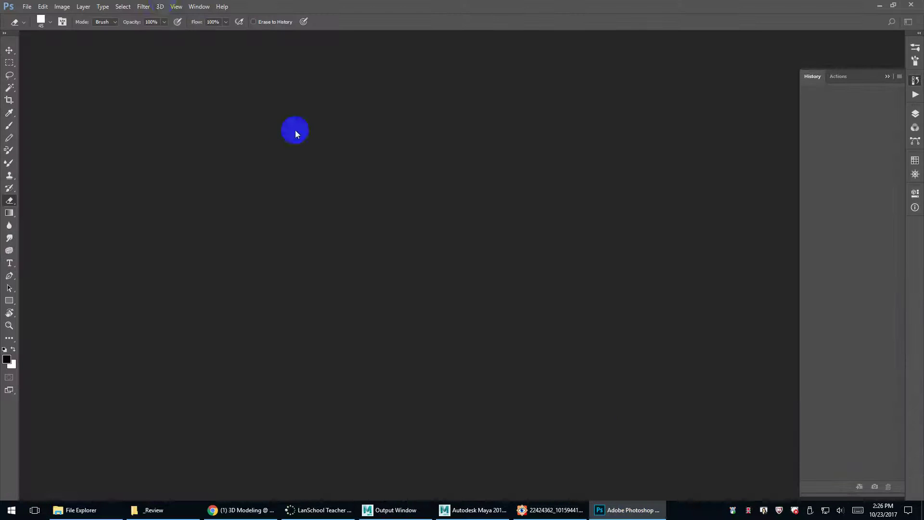
pyautogui.click(223, 7)
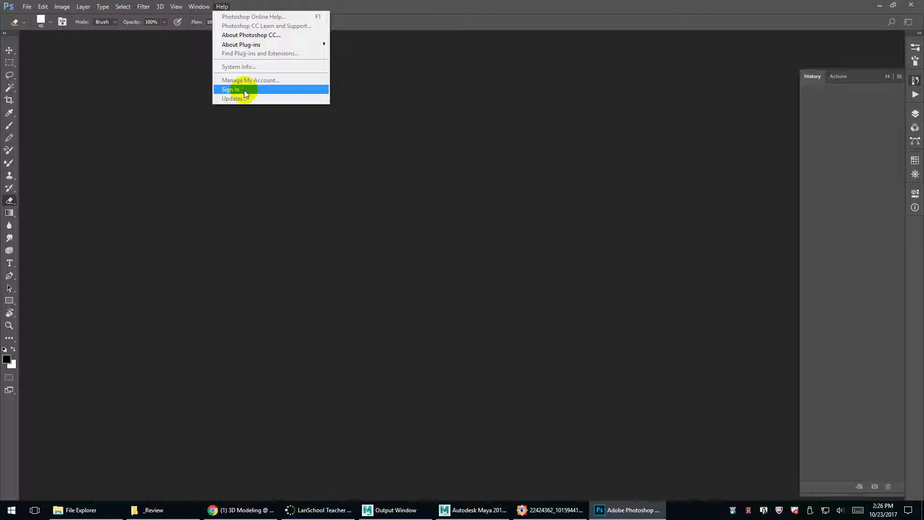
pyautogui.click(252, 149)
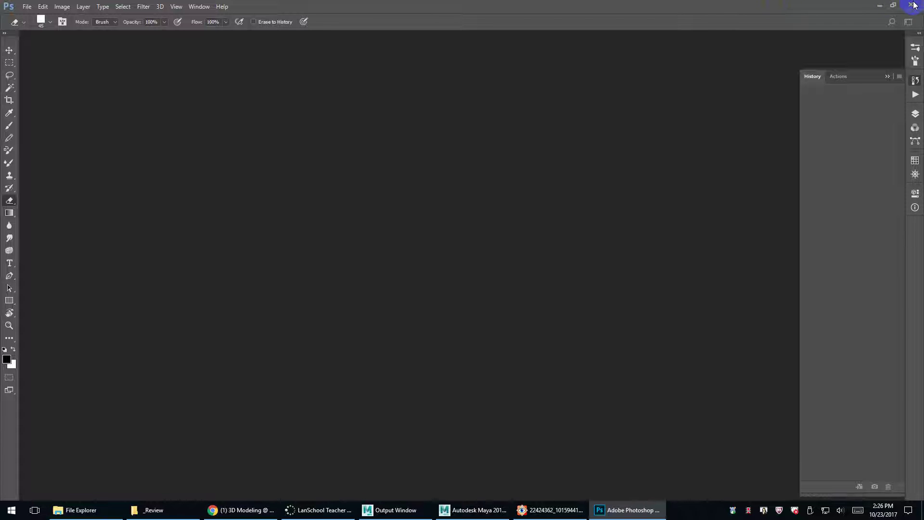
# Launch Paint by searching 'pai' from Start and select the Pencil tool
pyautogui.click(10, 510)
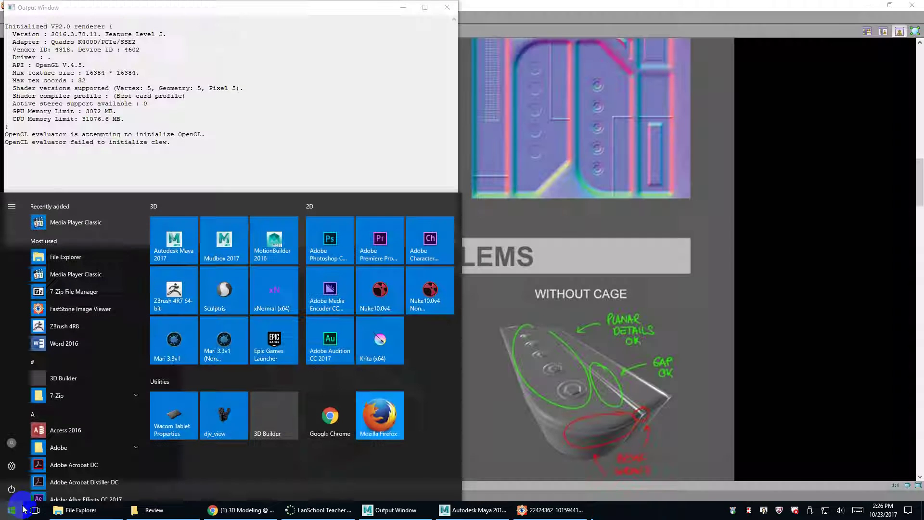
pyautogui.write('paint')
pyautogui.press('Return')
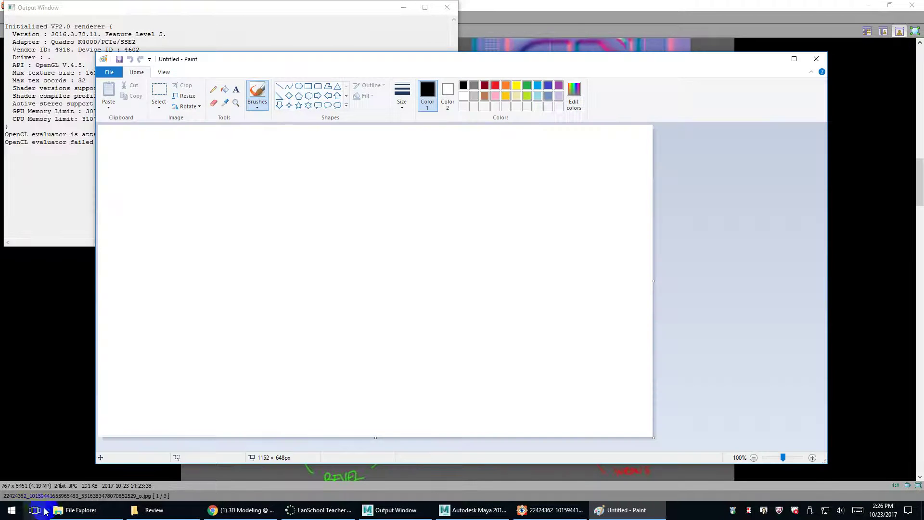
pyautogui.click(213, 89)
# Draw a surface line with a rectangular groove, a vertical wall and outward normal arrows
pyautogui.moveTo(135, 216); pyautogui.dragTo(580, 213)
pyautogui.moveTo(140, 221)
pyautogui.mouseDown()
pyautogui.moveTo(296, 221)
pyautogui.moveTo(301, 248)
pyautogui.moveTo(375, 248)
pyautogui.moveTo(380, 219)
pyautogui.moveTo(644, 199)
pyautogui.mouseUp()
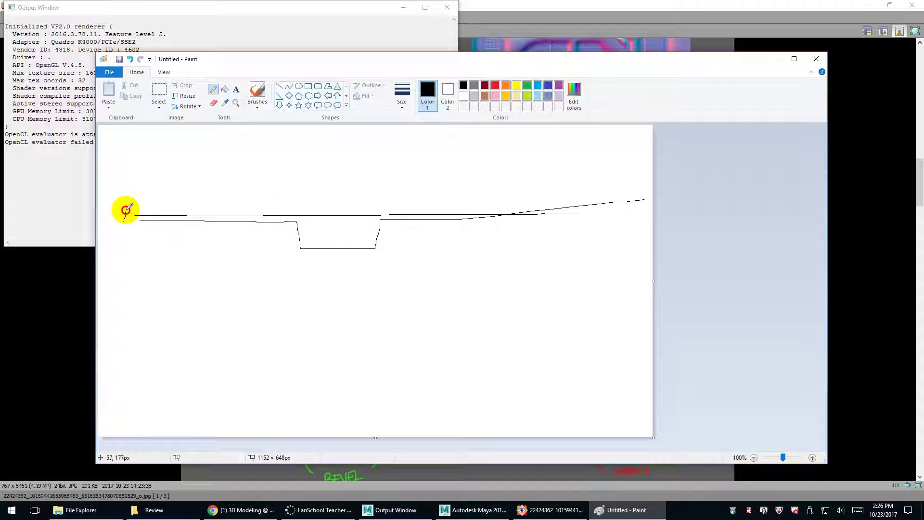
pyautogui.moveTo(127, 212); pyautogui.dragTo(129, 219)
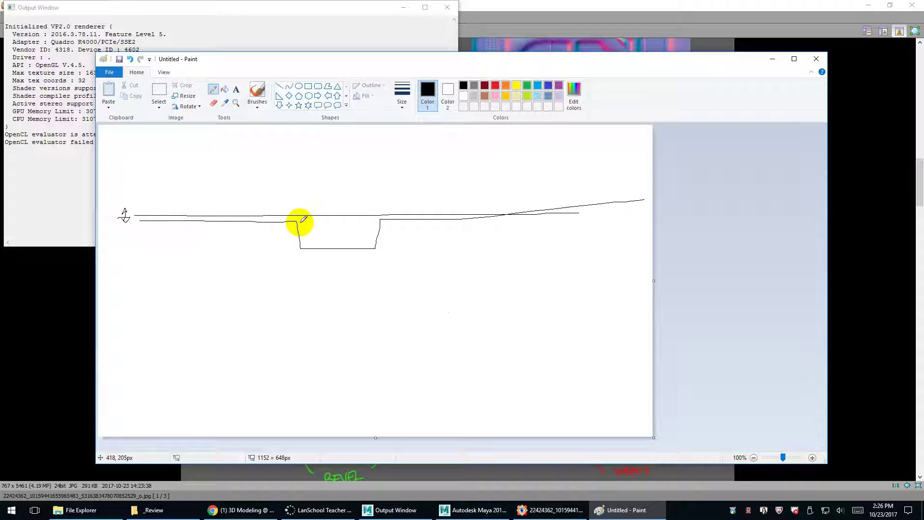
pyautogui.moveTo(276, 174)
pyautogui.mouseDown()
pyautogui.moveTo(300, 173)
pyautogui.moveTo(304, 202)
pyautogui.mouseUp()
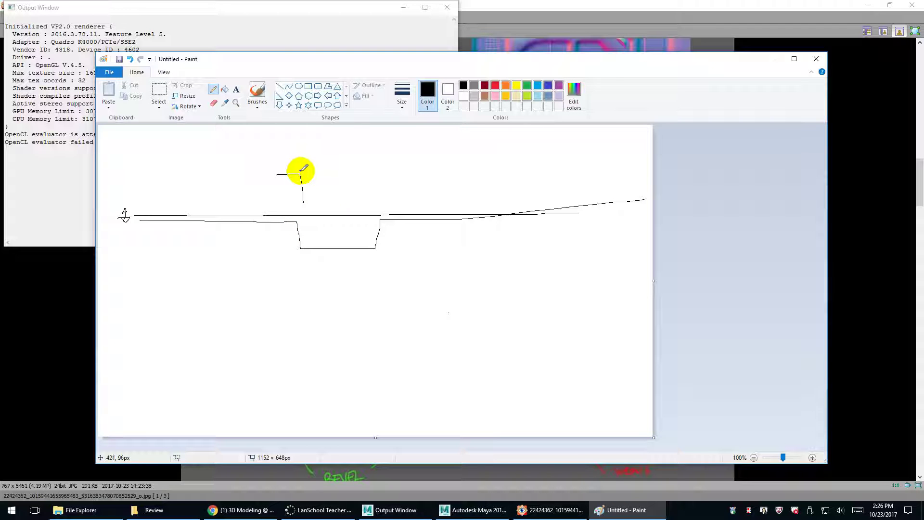
pyautogui.moveTo(300, 171); pyautogui.dragTo(299, 215)
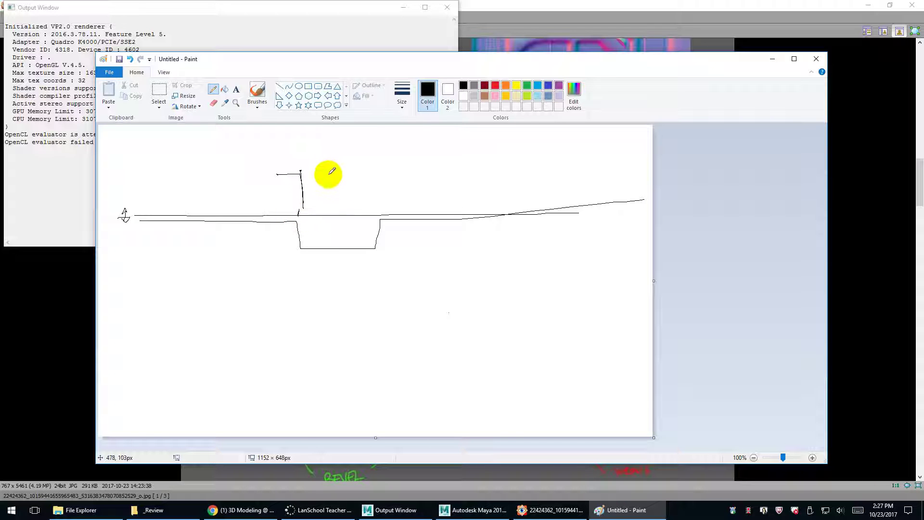
pyautogui.moveTo(329, 174)
pyautogui.mouseDown()
pyautogui.moveTo(348, 179)
pyautogui.moveTo(350, 210)
pyautogui.moveTo(365, 177)
pyautogui.moveTo(346, 161)
pyautogui.moveTo(356, 209)
pyautogui.mouseUp()
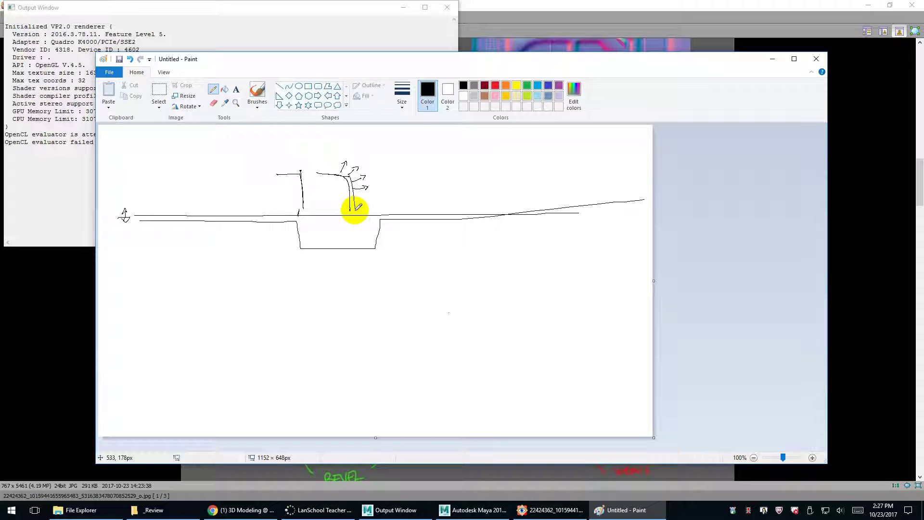
pyautogui.moveTo(310, 180); pyautogui.dragTo(430, 174)
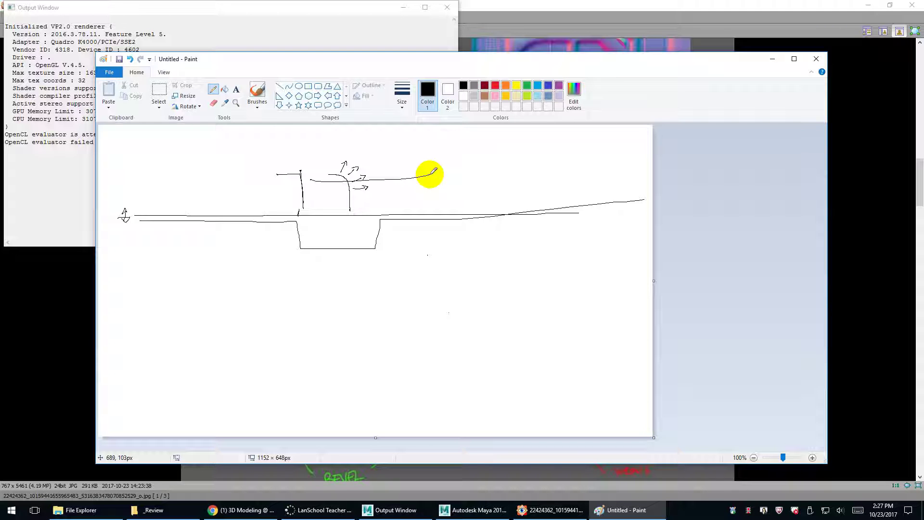
# Zoom into the SOLUTION #1 section of the baking-tips chart and pan through it
pyautogui.click(549, 5)
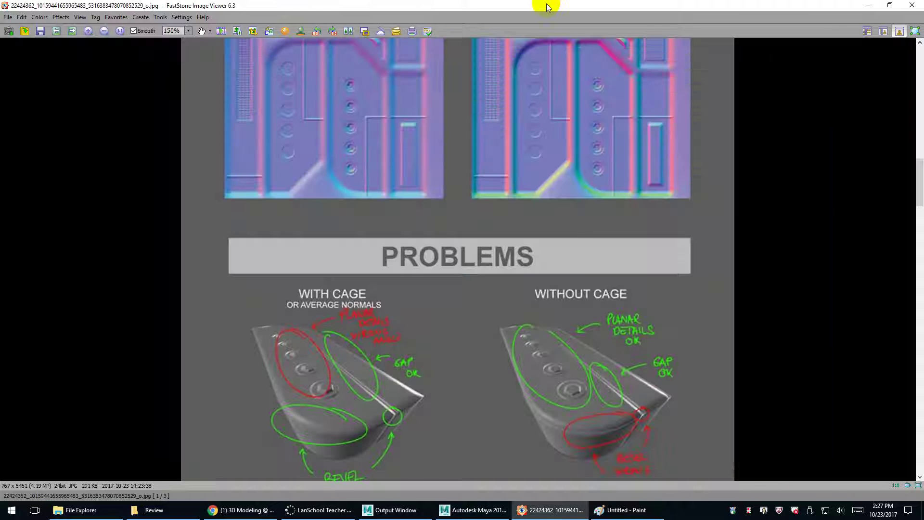
pyautogui.scroll(-1, 580, 239)
pyautogui.scroll(1, 587, 224)
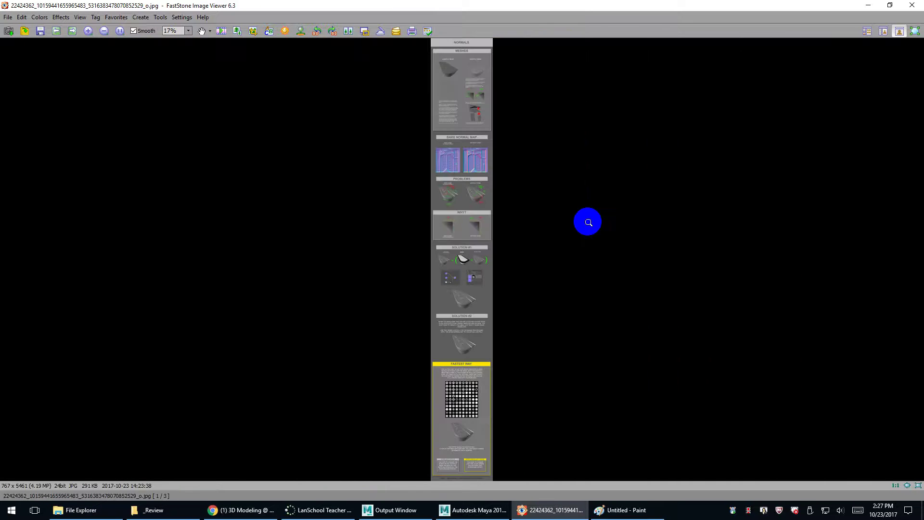
pyautogui.click(466, 219)
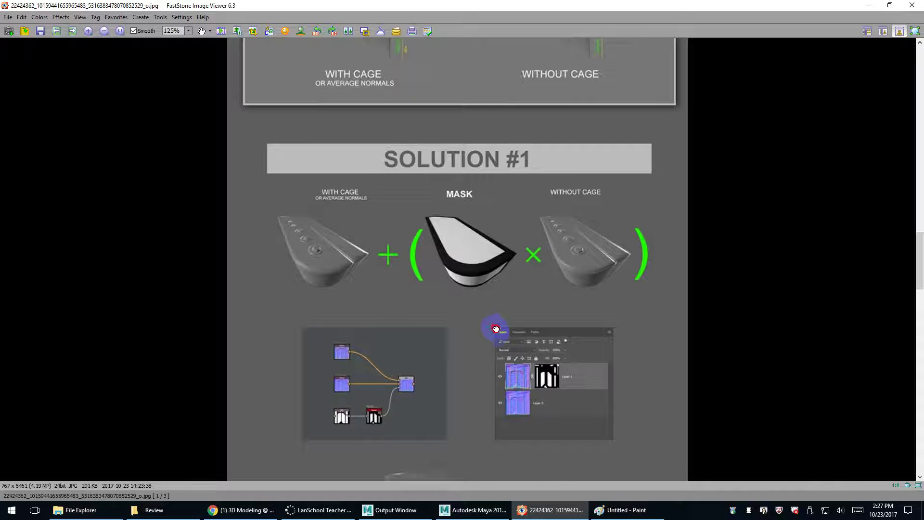
pyautogui.moveTo(496, 329); pyautogui.dragTo(495, 119)
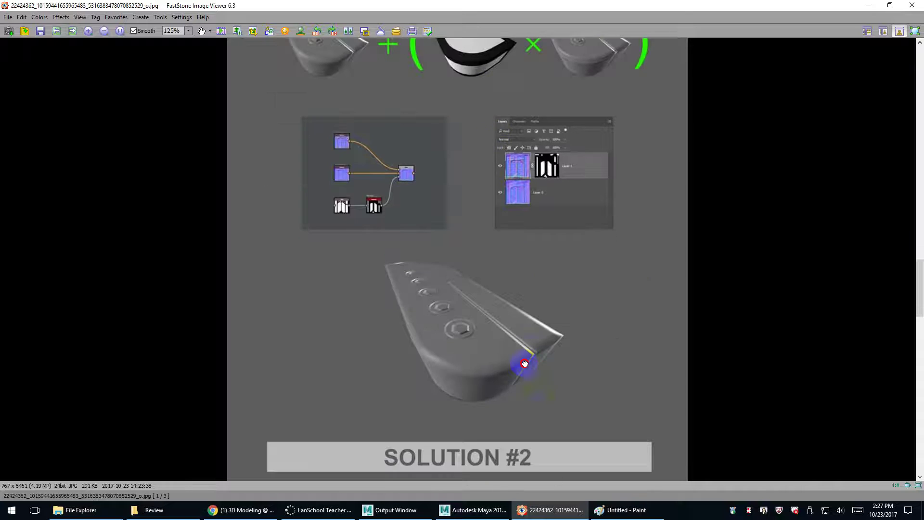
pyautogui.moveTo(525, 324); pyautogui.dragTo(522, 111)
pyautogui.moveTo(521, 359); pyautogui.dragTo(504, 159)
pyautogui.moveTo(510, 397); pyautogui.dragTo(511, 303)
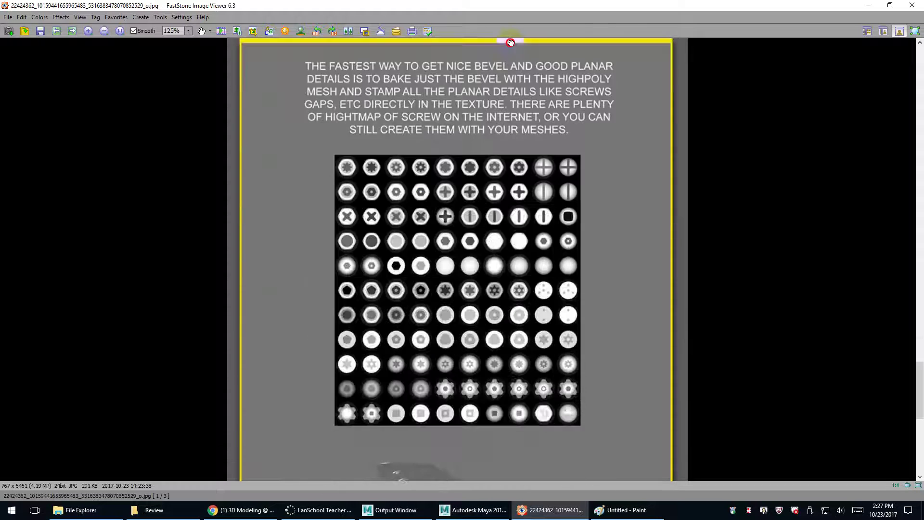
# Scroll through the rest of the baking-tips image and close the FastStone viewer
pyautogui.scroll(-6, 539, 283)
pyautogui.scroll(7, 546, 367)
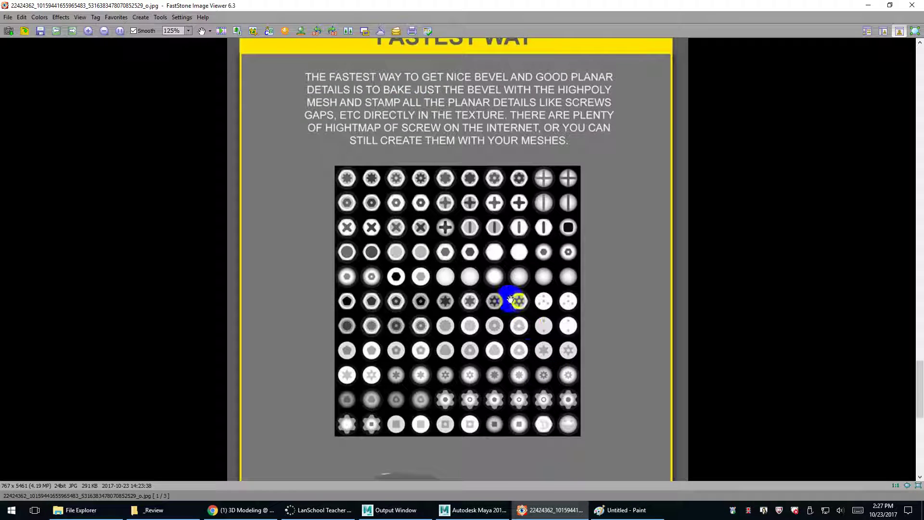
pyautogui.scroll(-3, 496, 269)
pyautogui.scroll(-1, 495, 330)
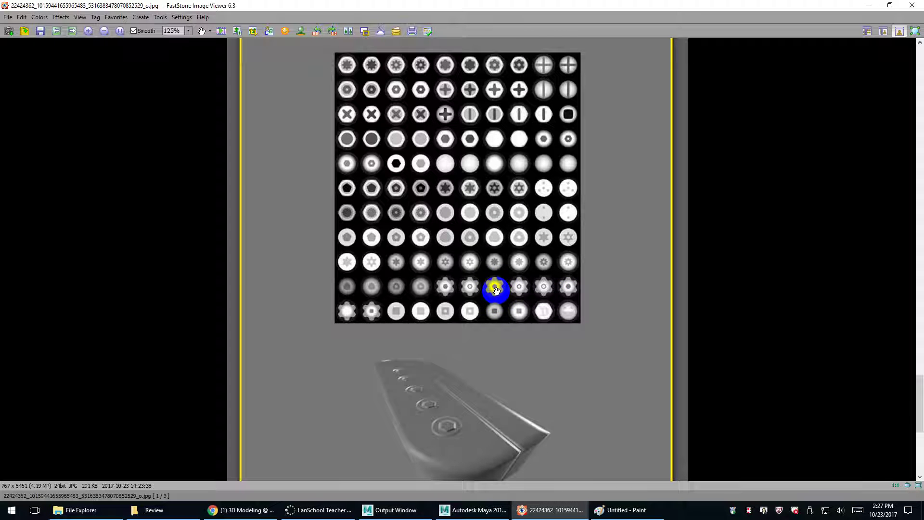
pyautogui.scroll(10, 496, 289)
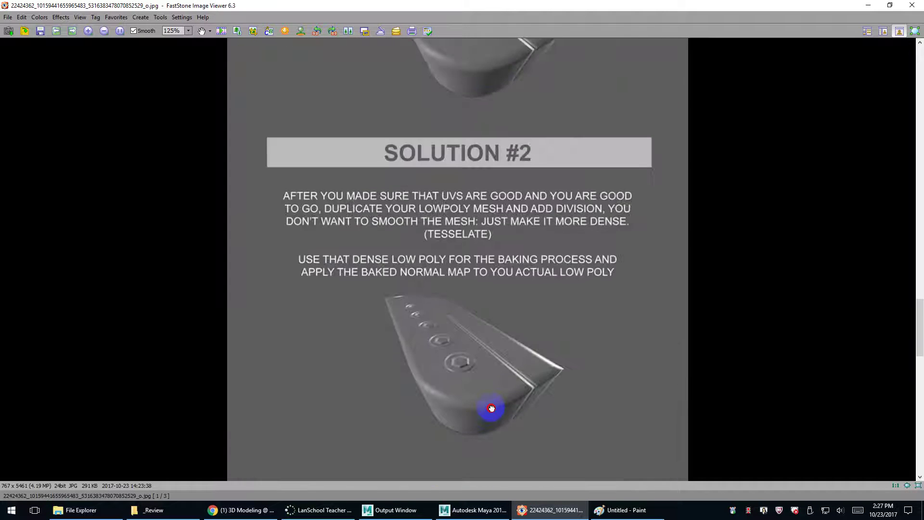
pyautogui.scroll(-17, 503, 366)
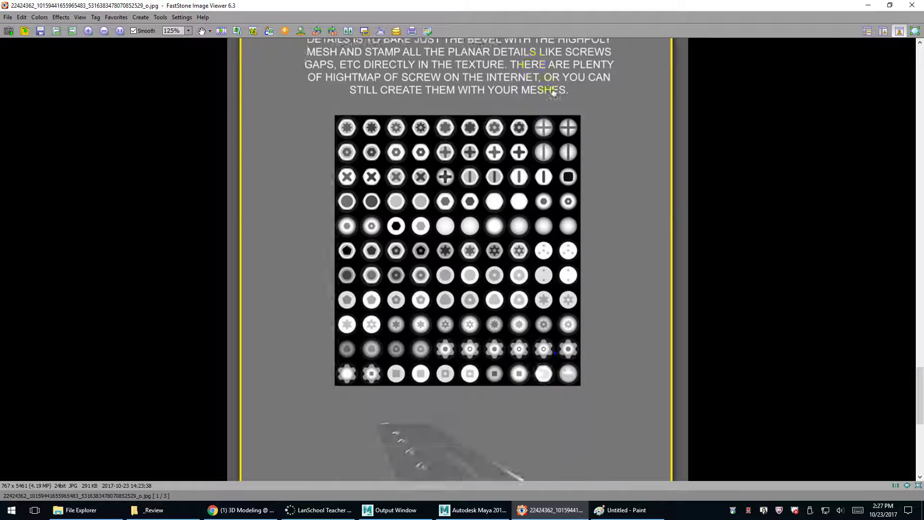
pyautogui.scroll(-10, 561, 98)
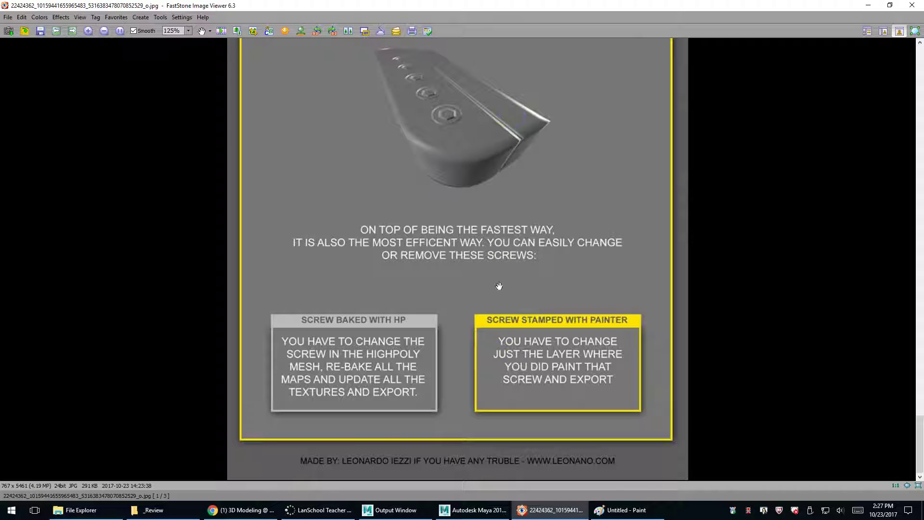
pyautogui.hotkey('alt', 'Tab')
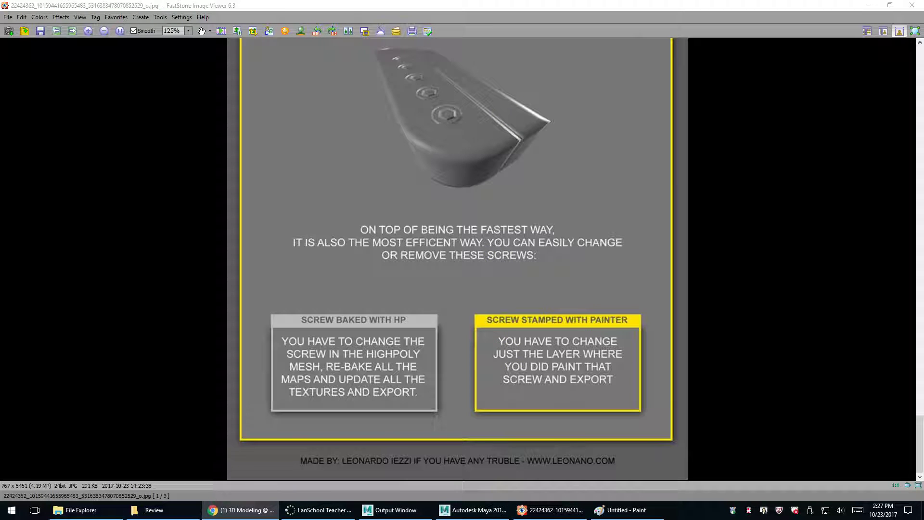
pyautogui.click(907, 4)
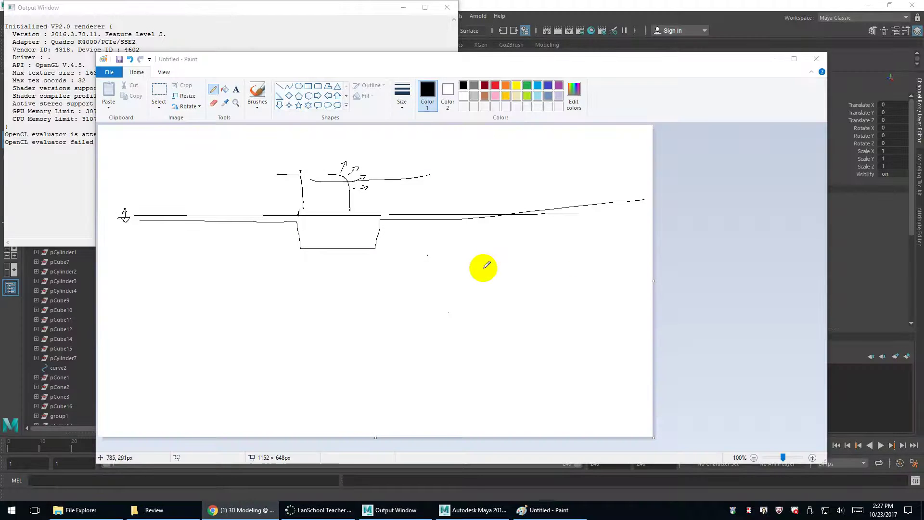
# Bring Maya forward and tumble around the clock mesh's dial and inner ring
pyautogui.click(654, 5)
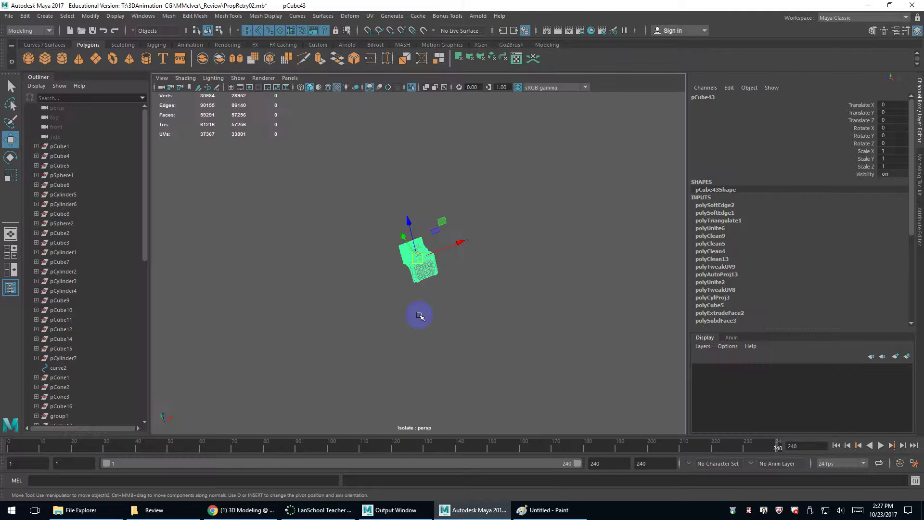
pyautogui.keyDown('alt'); pyautogui.moveTo(418, 310); pyautogui.dragTo(484, 169, button='right'); pyautogui.keyUp('alt')
pyautogui.keyDown('alt'); pyautogui.moveTo(484, 168); pyautogui.dragTo(470, 233); pyautogui.keyUp('alt')
pyautogui.keyDown('alt'); pyautogui.moveTo(422, 157); pyautogui.dragTo(467, 282); pyautogui.keyUp('alt')
pyautogui.scroll(8, 466, 282)
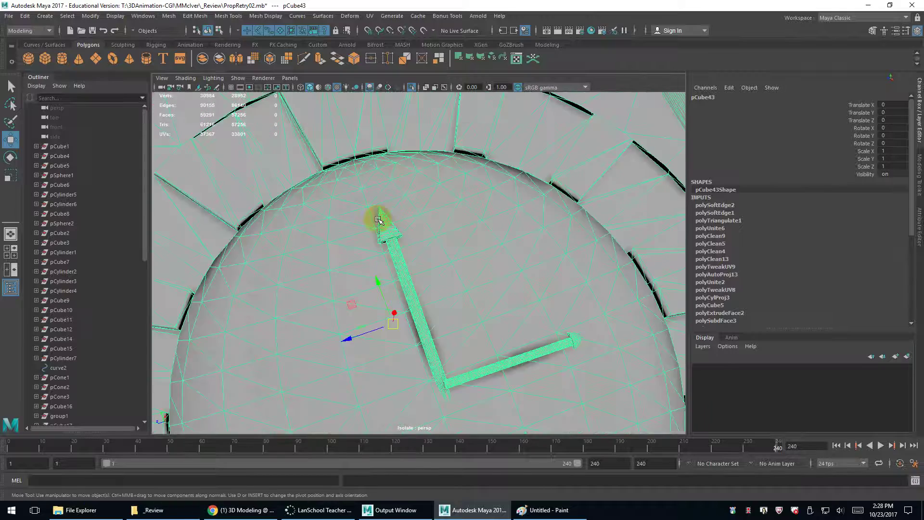
pyautogui.keyDown('alt'); pyautogui.moveTo(468, 226); pyautogui.dragTo(535, 225); pyautogui.keyUp('alt')
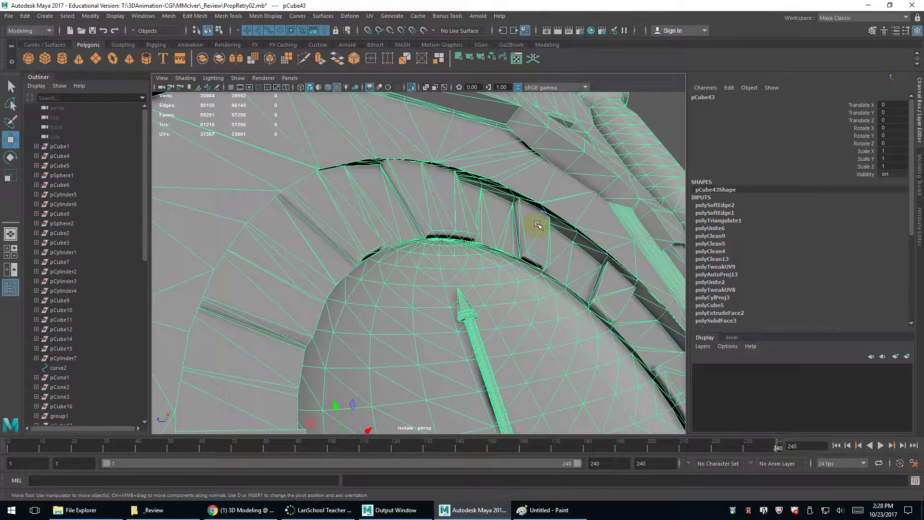
pyautogui.scroll(-5, 510, 223)
pyautogui.keyDown('alt'); pyautogui.moveTo(510, 223); pyautogui.dragTo(435, 234); pyautogui.keyUp('alt')
# Deselect and reselect the clock mesh pCube43 to check its wireframe
pyautogui.click(435, 235)
pyautogui.moveTo(424, 214); pyautogui.dragTo(426, 261, button='right')
pyautogui.click(415, 264)
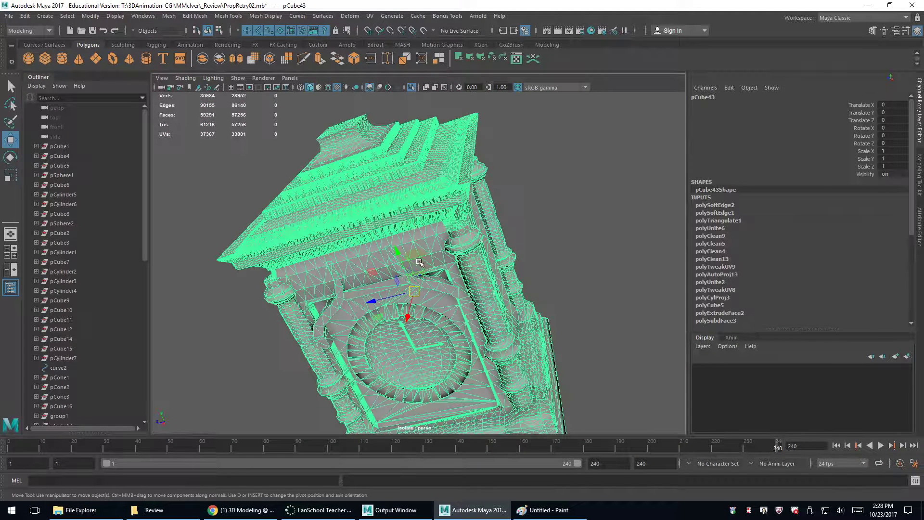
pyautogui.scroll(-5, 418, 262)
pyautogui.click(466, 283)
pyautogui.click(418, 248)
# Launch xNormal (x64) from the Start menu tile and get past its splash screen
pyautogui.click(12, 510)
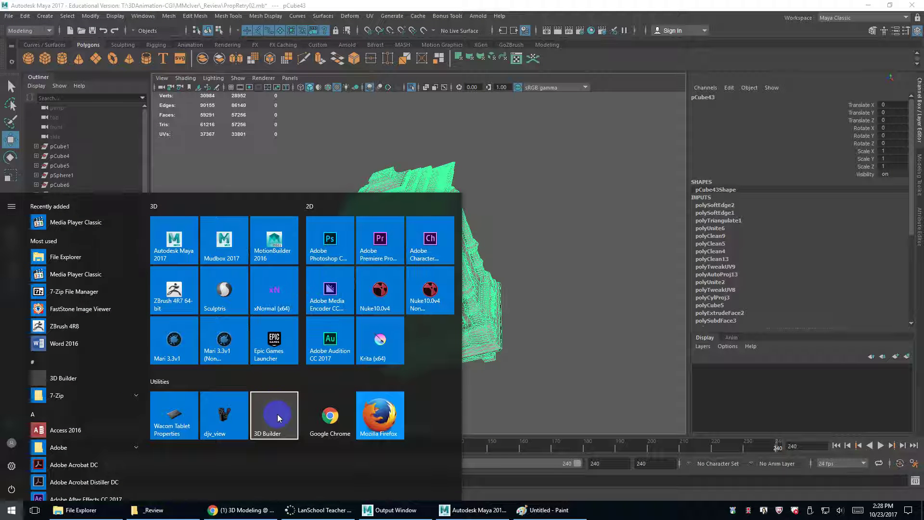
pyautogui.click(270, 287)
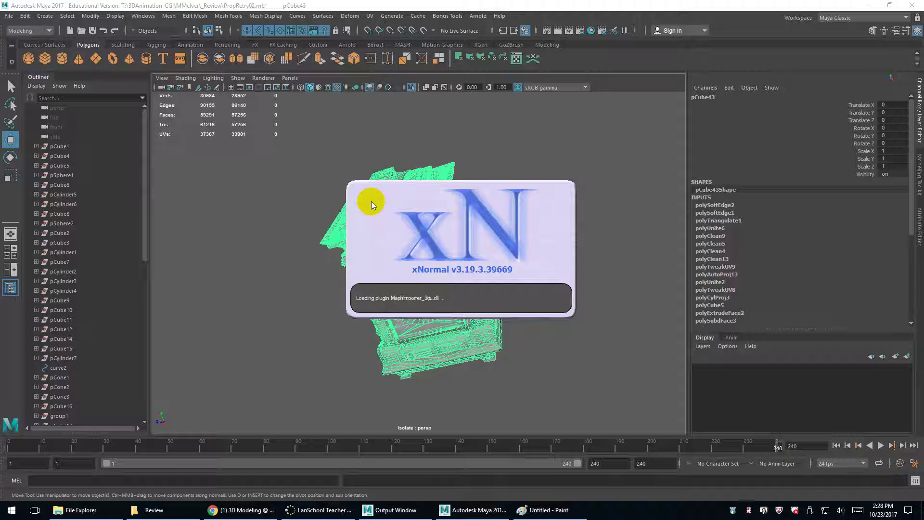
pyautogui.click(372, 201)
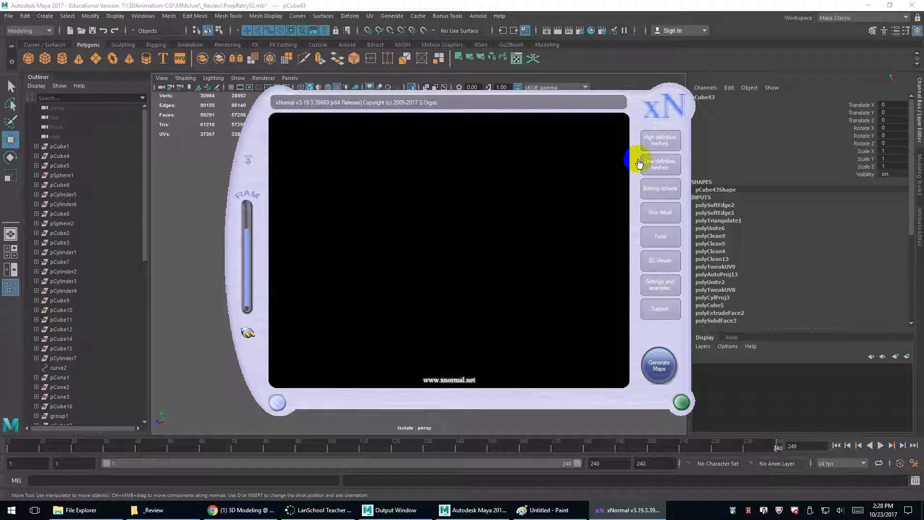
# Replace the old HI.obj high-definition mesh with Clock_hi.obj
pyautogui.click(657, 136)
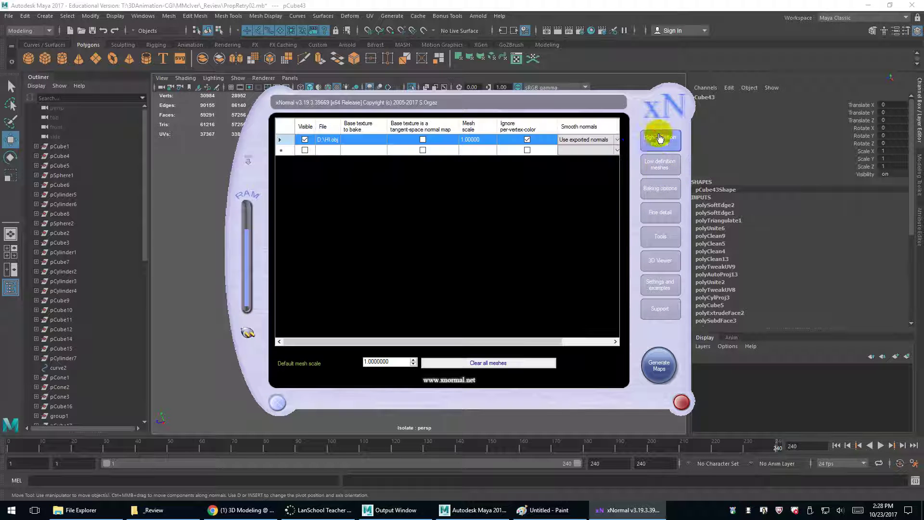
pyautogui.rightClick(326, 140)
pyautogui.click(352, 205)
pyautogui.rightClick(374, 195)
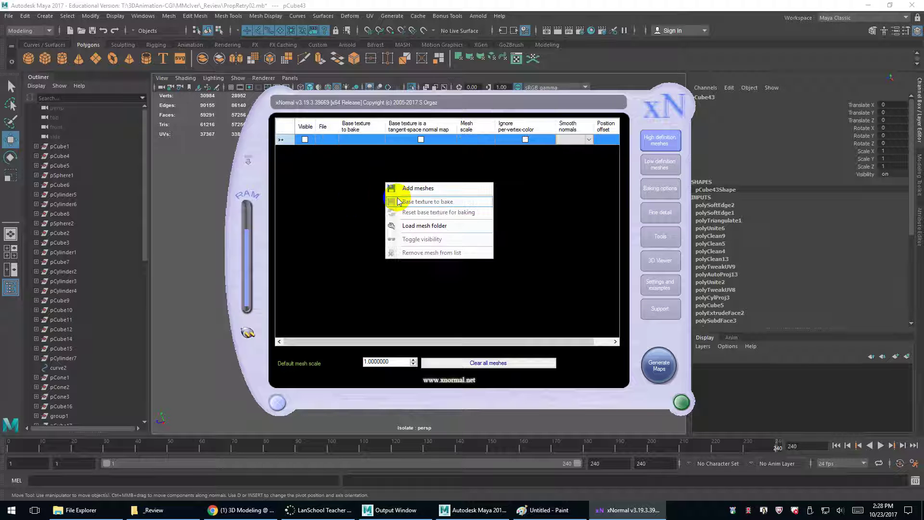
pyautogui.click(403, 184)
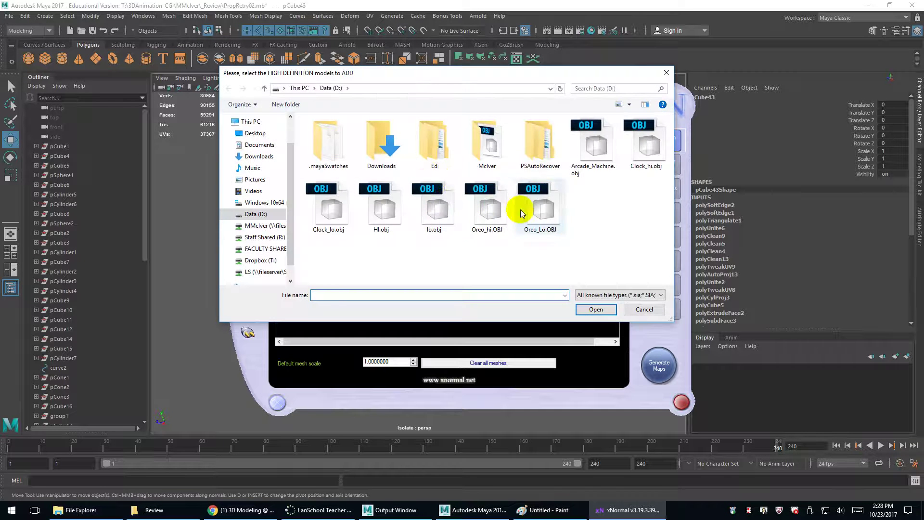
pyautogui.click(655, 142)
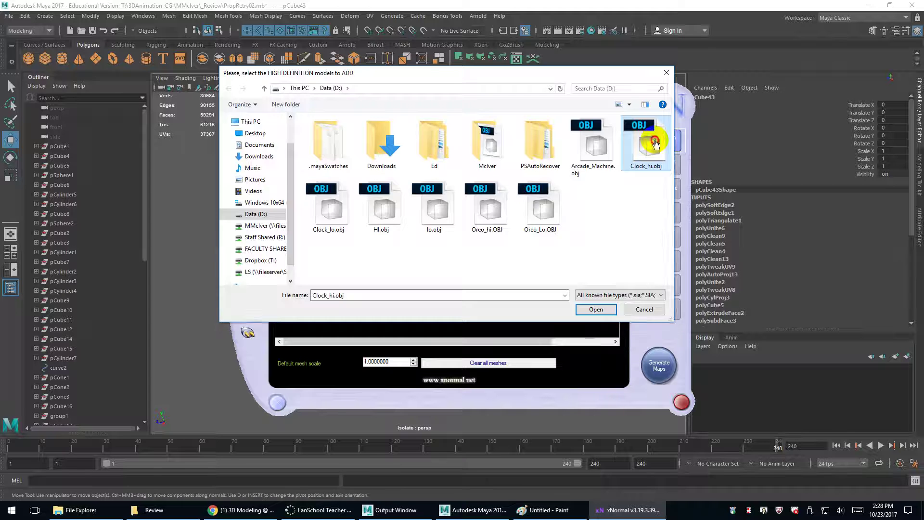
pyautogui.doubleClick(657, 143)
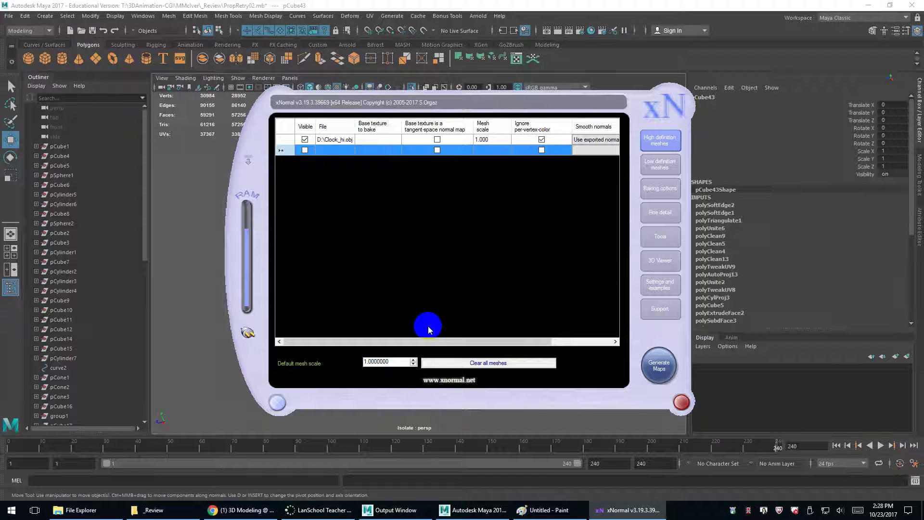
# Review Clock_hi.obj's normal smoothing choices, leaving them unchanged
pyautogui.moveTo(426, 341); pyautogui.dragTo(495, 338)
pyautogui.click(535, 139)
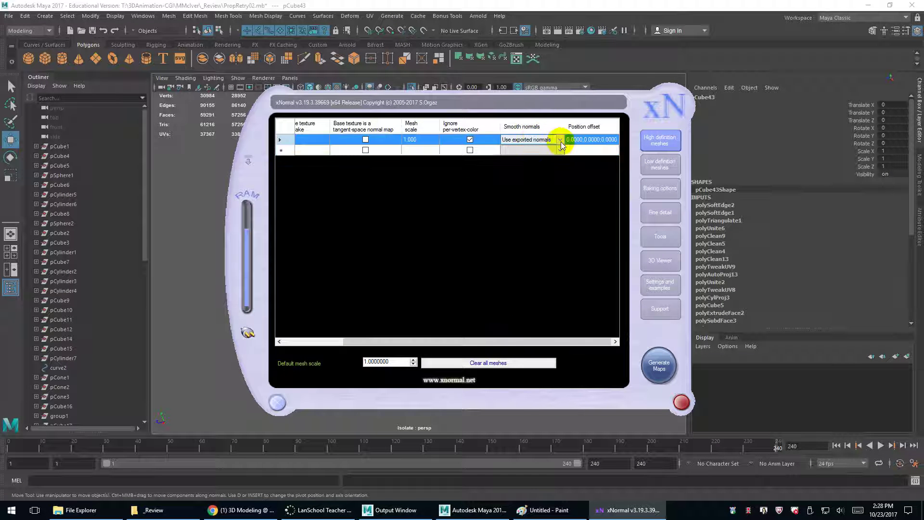
pyautogui.click(561, 141)
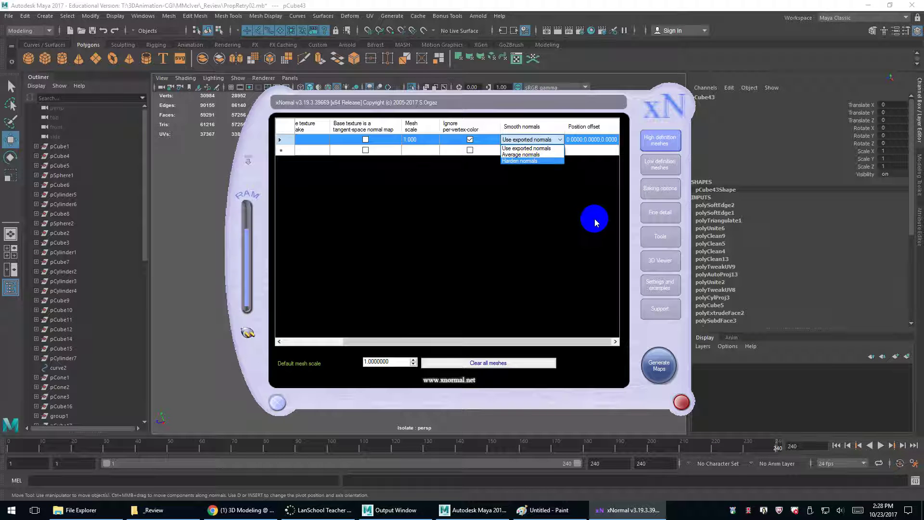
pyautogui.click(594, 219)
pyautogui.click(667, 168)
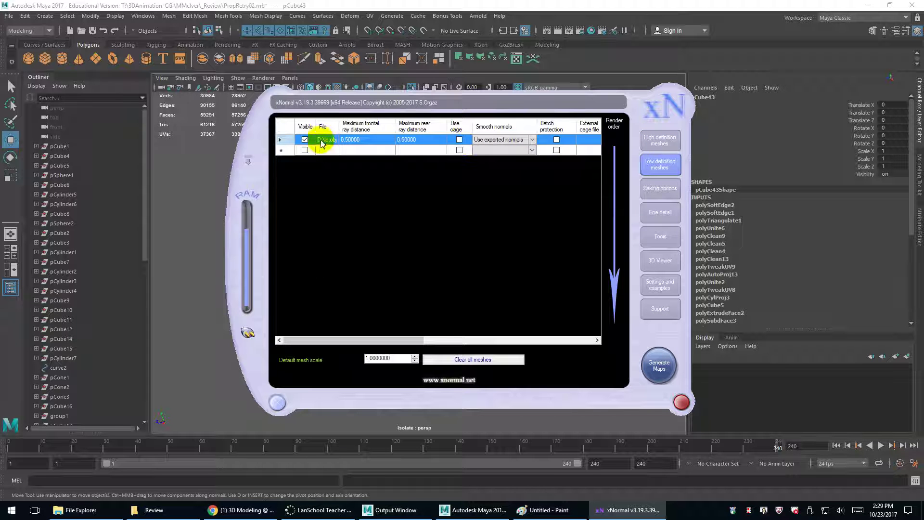
# Remove the old low-definition mesh and load Clock_lo.obj in its place
pyautogui.rightClick(323, 140)
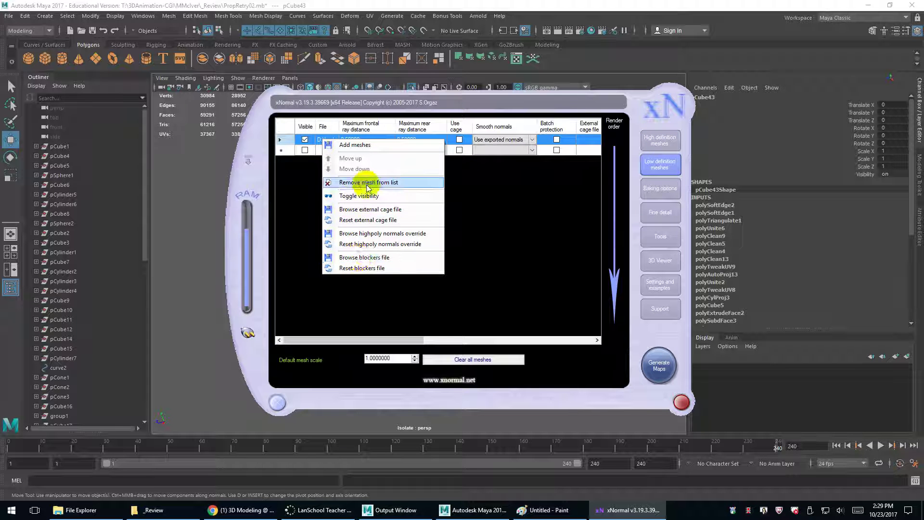
pyautogui.click(359, 182)
pyautogui.rightClick(375, 169)
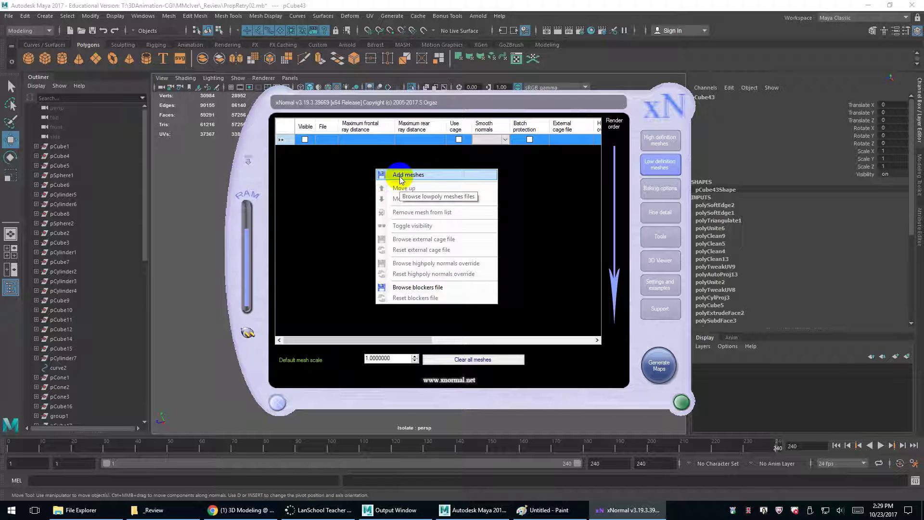
pyautogui.click(400, 177)
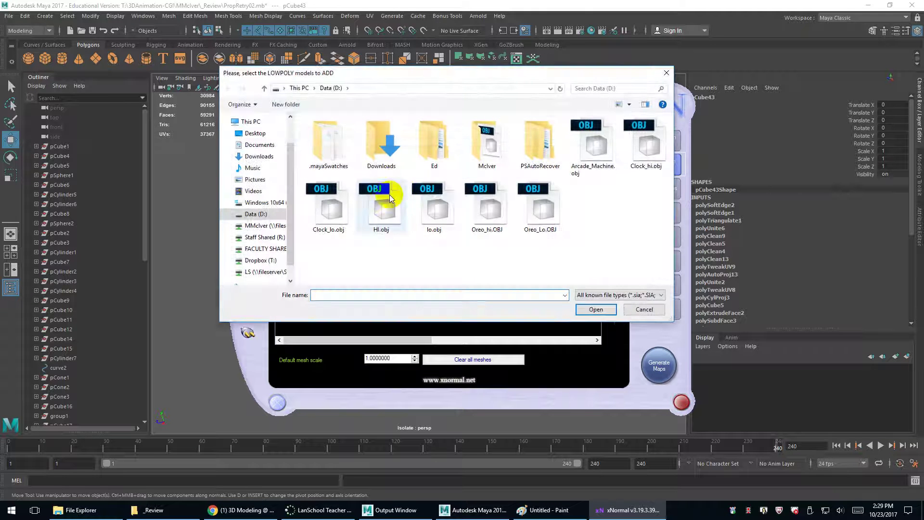
pyautogui.doubleClick(329, 207)
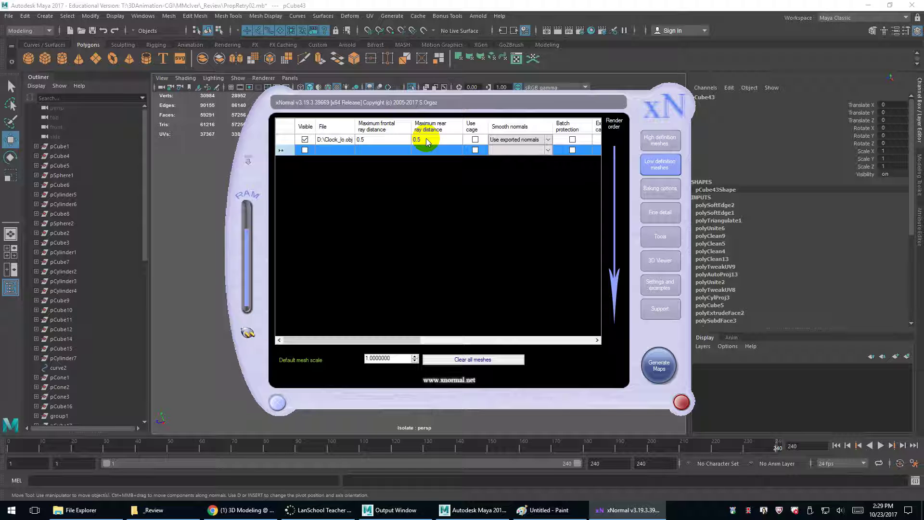
pyautogui.click(668, 242)
pyautogui.click(583, 246)
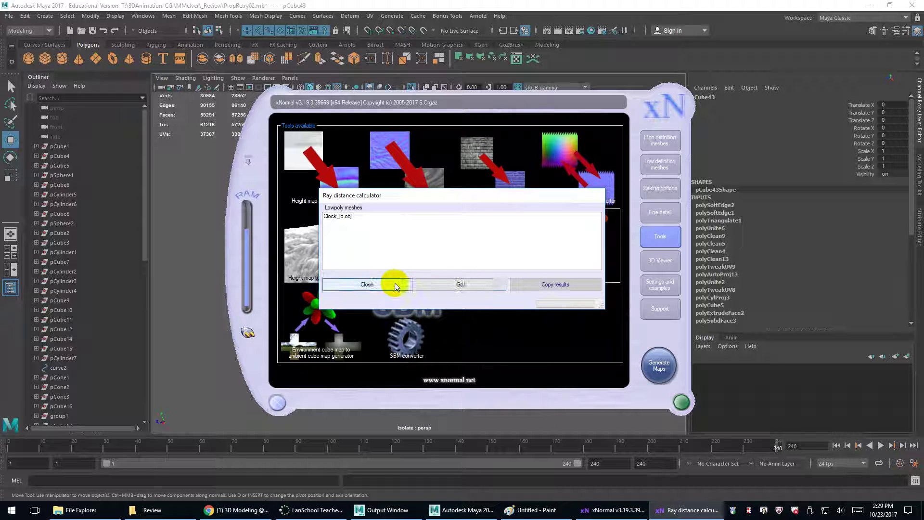
pyautogui.click(381, 284)
pyautogui.click(582, 249)
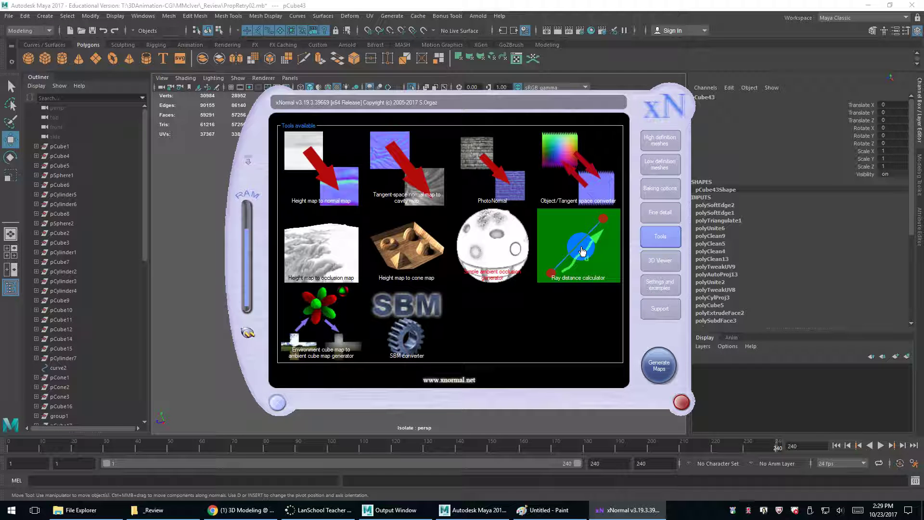
pyautogui.click(438, 285)
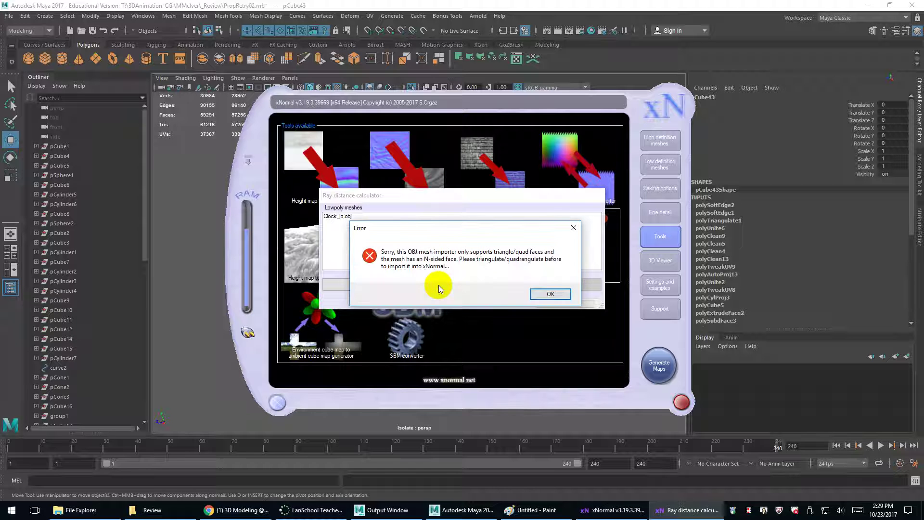
pyautogui.click(548, 295)
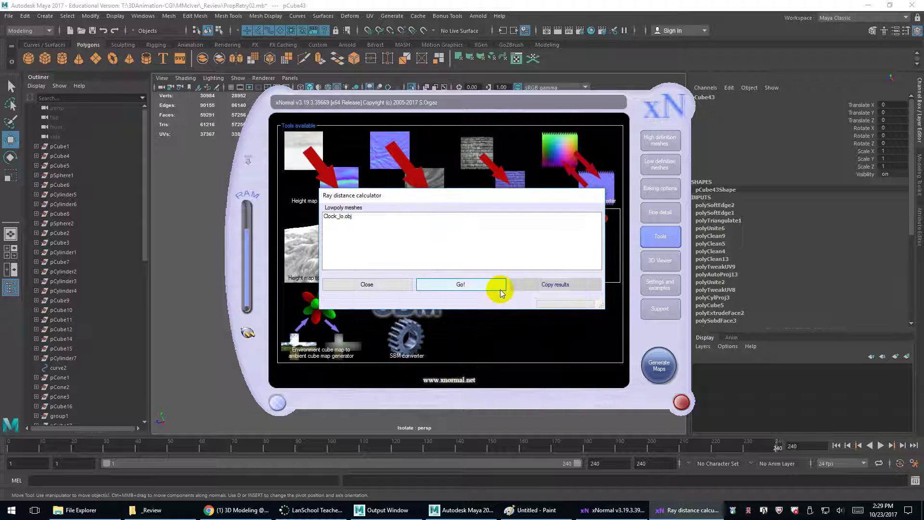
pyautogui.click(368, 285)
pyautogui.click(660, 164)
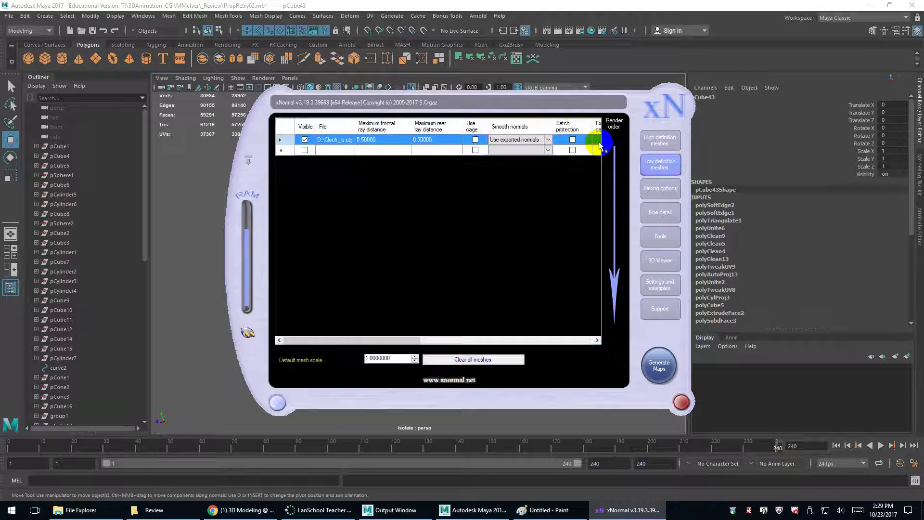
pyautogui.click(650, 51)
# Select the pillar cap pCube42 and inspect the stepped pillar top up close
pyautogui.hotkey('ctrl', '1')
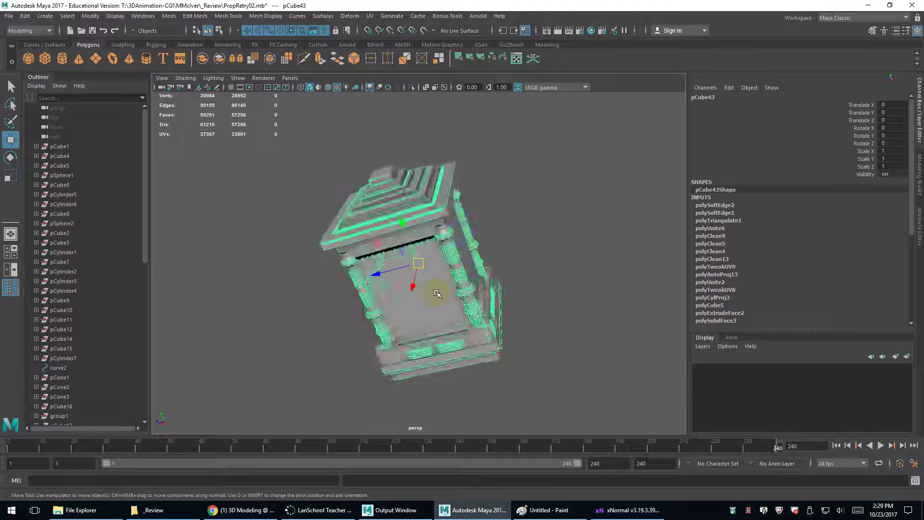
pyautogui.click(467, 303)
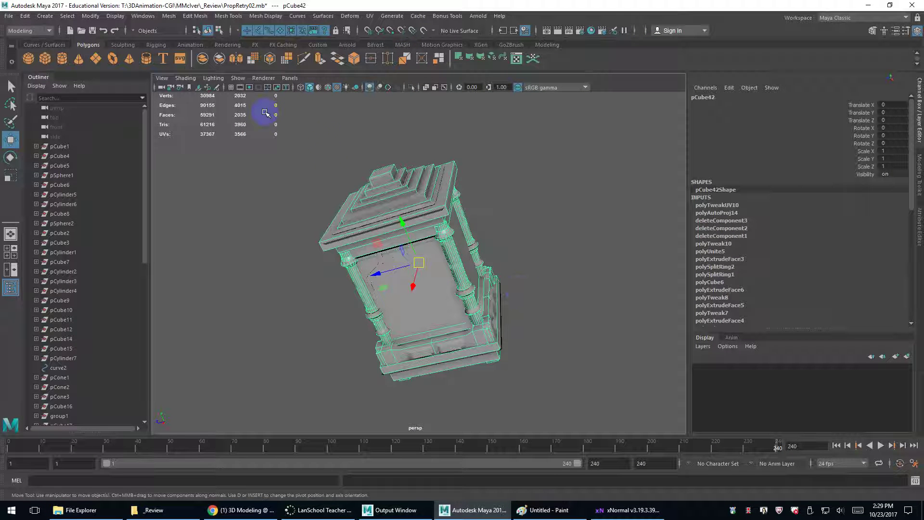
pyautogui.keyDown('alt'); pyautogui.moveTo(366, 166); pyautogui.dragTo(388, 164, button='right'); pyautogui.keyUp('alt')
pyautogui.keyDown('alt'); pyautogui.moveTo(432, 168); pyautogui.dragTo(428, 257); pyautogui.keyUp('alt')
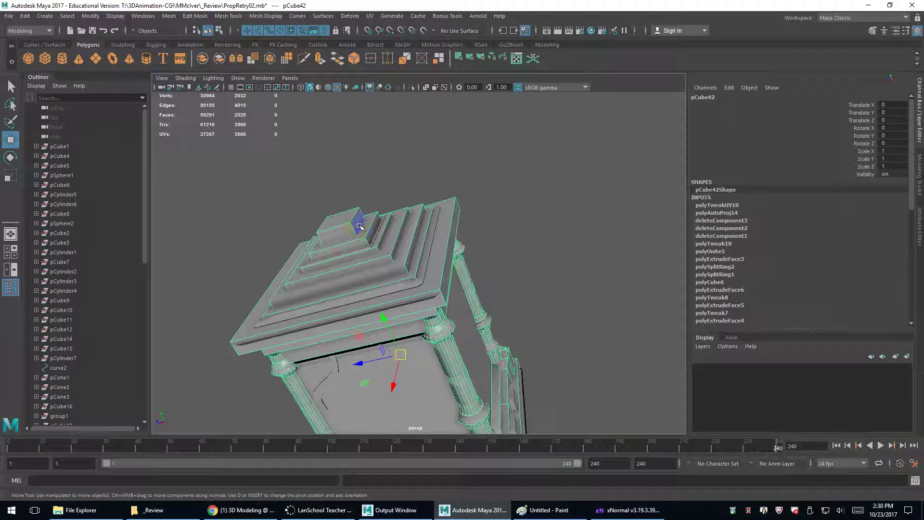
pyautogui.scroll(3, 361, 230)
pyautogui.moveTo(263, 176); pyautogui.dragTo(226, 176, button='right')
pyautogui.scroll(-5, 293, 205)
pyautogui.keyDown('alt'); pyautogui.moveTo(293, 205); pyautogui.dragTo(424, 243); pyautogui.keyUp('alt')
# Return to object mode, isolate pCube42 and triangulate it
pyautogui.rightClick(427, 247)
pyautogui.moveTo(427, 247); pyautogui.dragTo(437, 240, button='right')
pyautogui.click(464, 287)
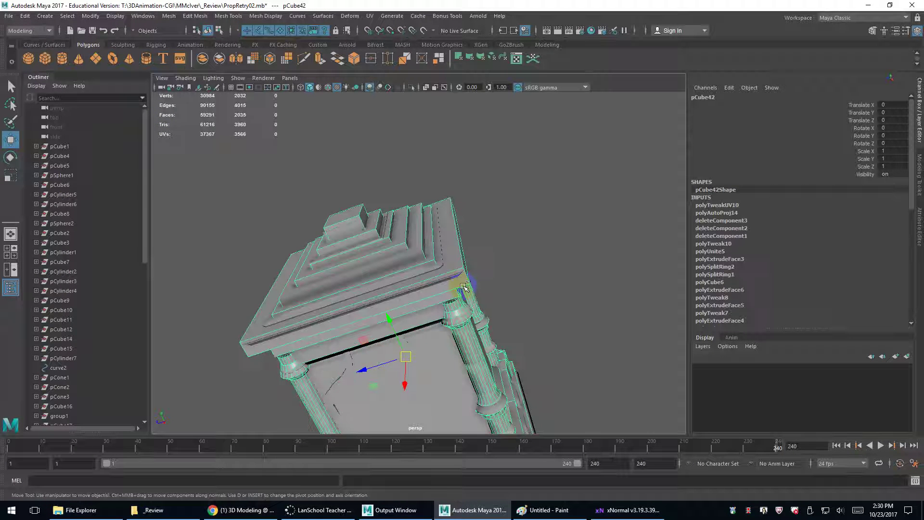
pyautogui.hotkey('ctrl', '1')
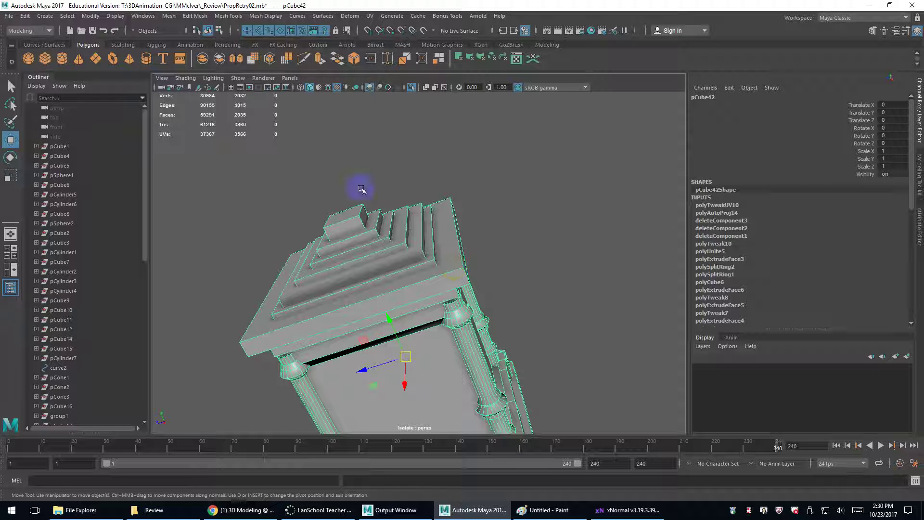
pyautogui.click(169, 16)
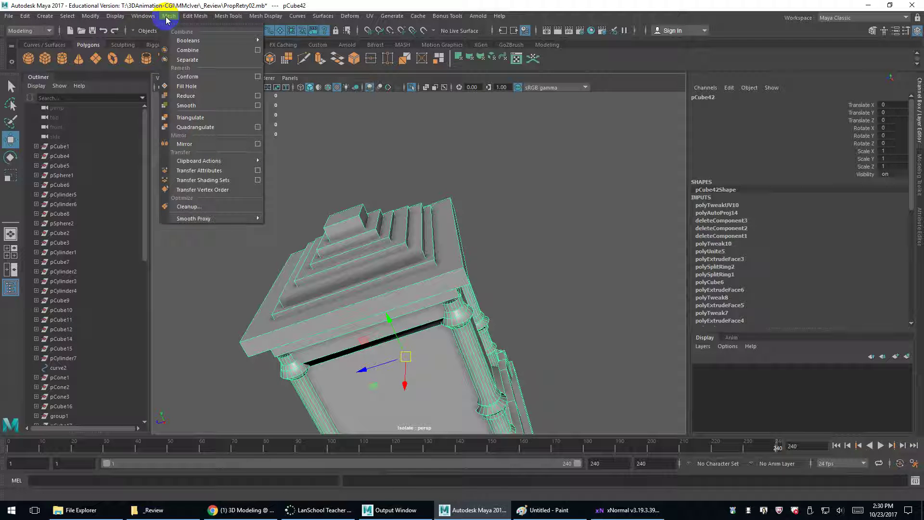
pyautogui.click(221, 117)
# Export the selected cap over Clock_lo.obj, then undo the triangulation
pyautogui.click(9, 16)
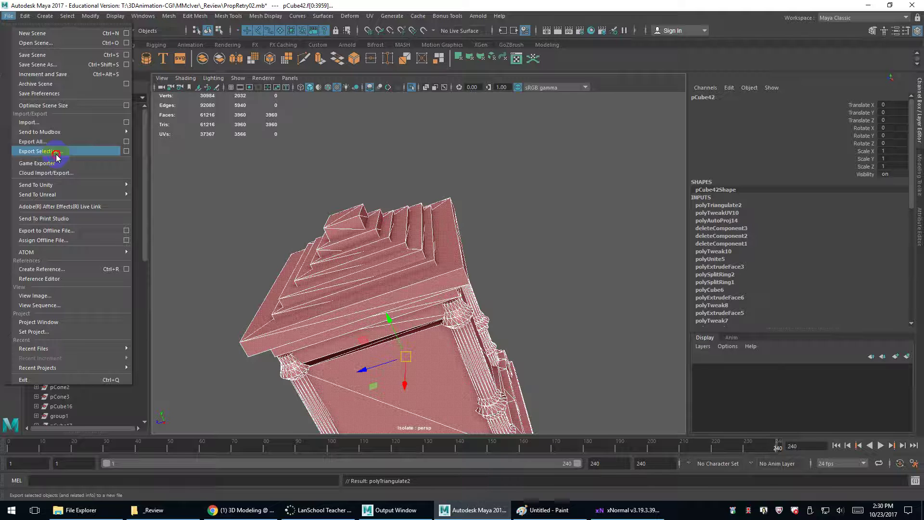
pyautogui.click(56, 152)
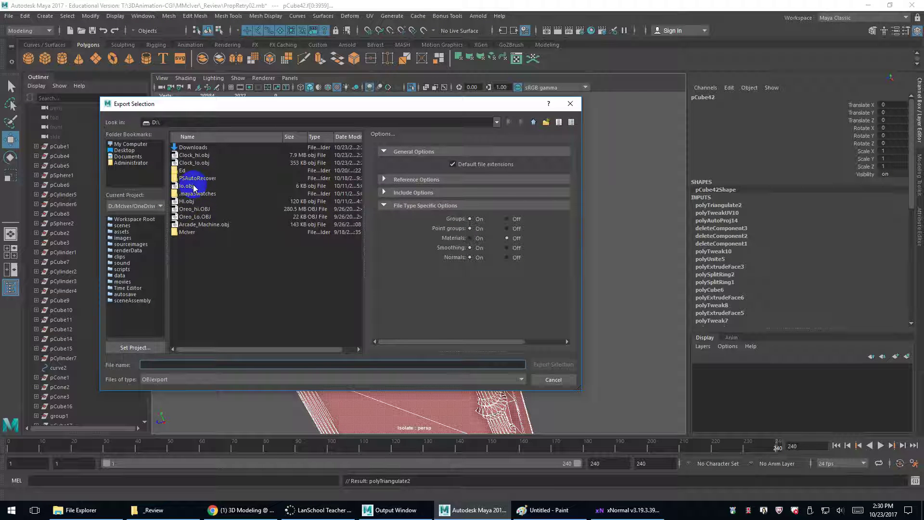
pyautogui.doubleClick(195, 163)
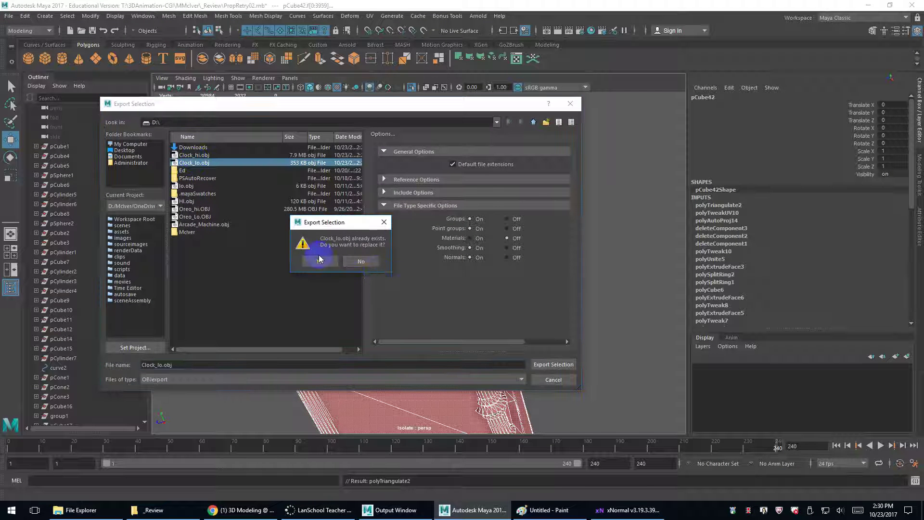
pyautogui.click(318, 261)
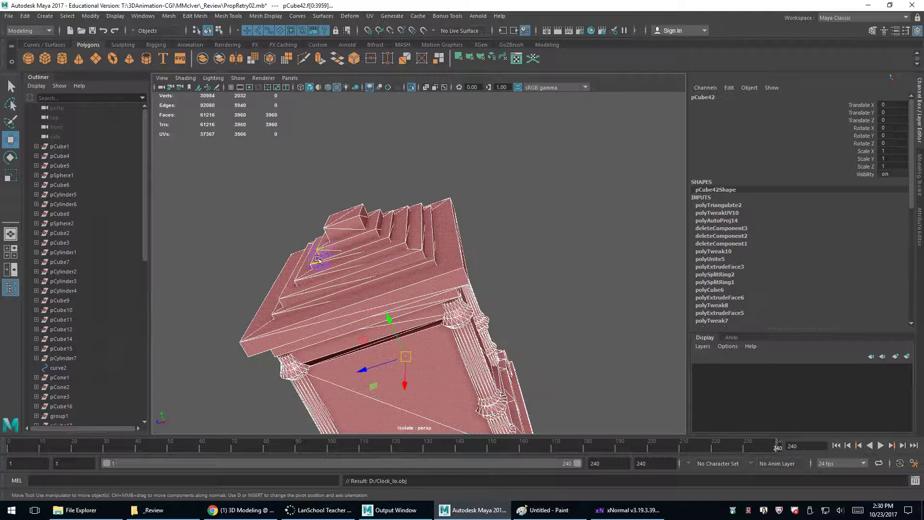
pyautogui.click(169, 16)
pyautogui.click(417, 162)
pyautogui.hotkey('ctrl', 'z')
pyautogui.hotkey('ctrl', 'z')
pyautogui.hotkey('ctrl', 'z')
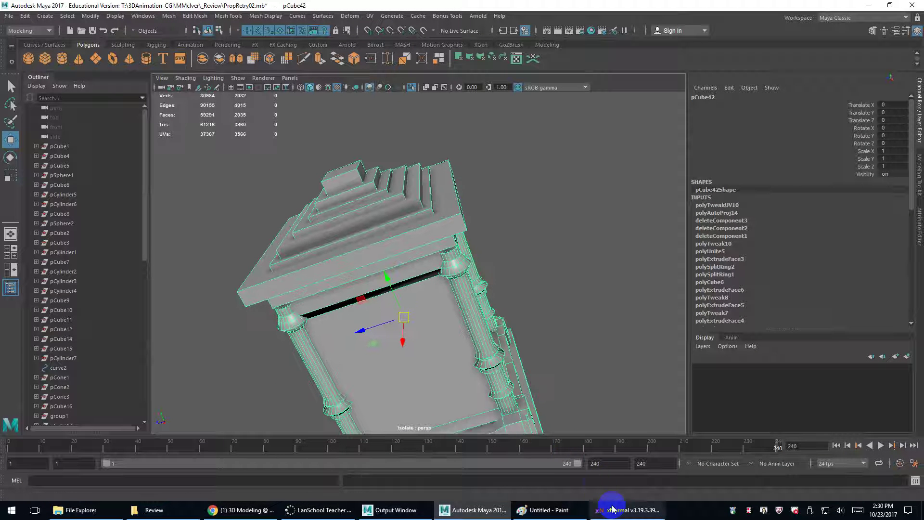
# Run the ray distance calculator and copy its 6.24033 frontal and 1.77843 rear distances to Clock_lo.obj
pyautogui.click(626, 510)
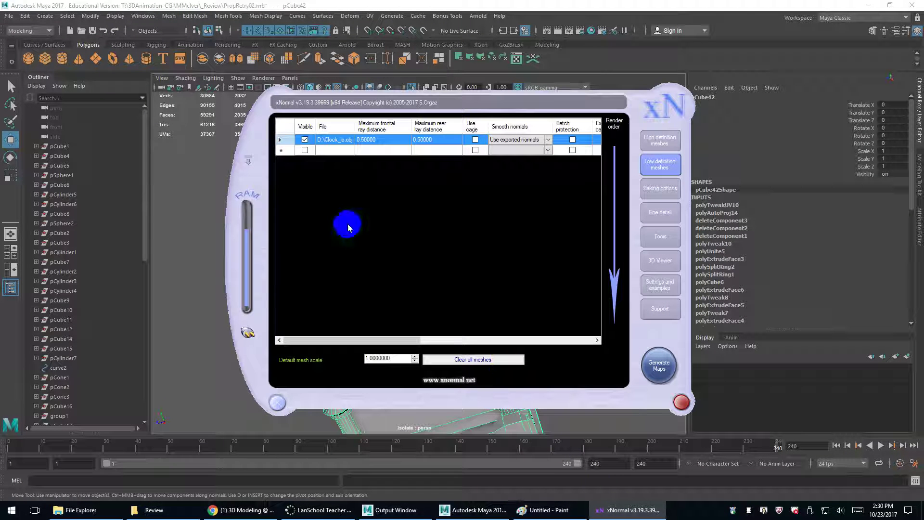
pyautogui.click(664, 235)
pyautogui.click(594, 257)
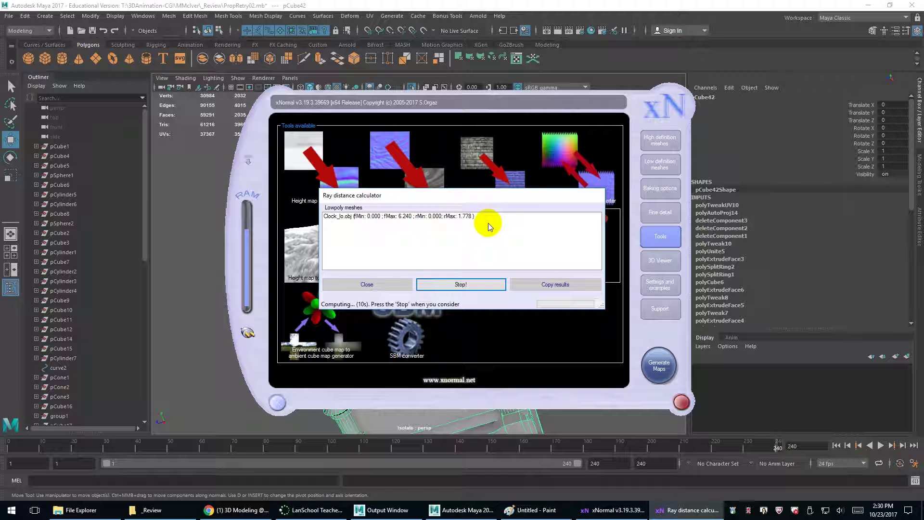
pyautogui.click(465, 284)
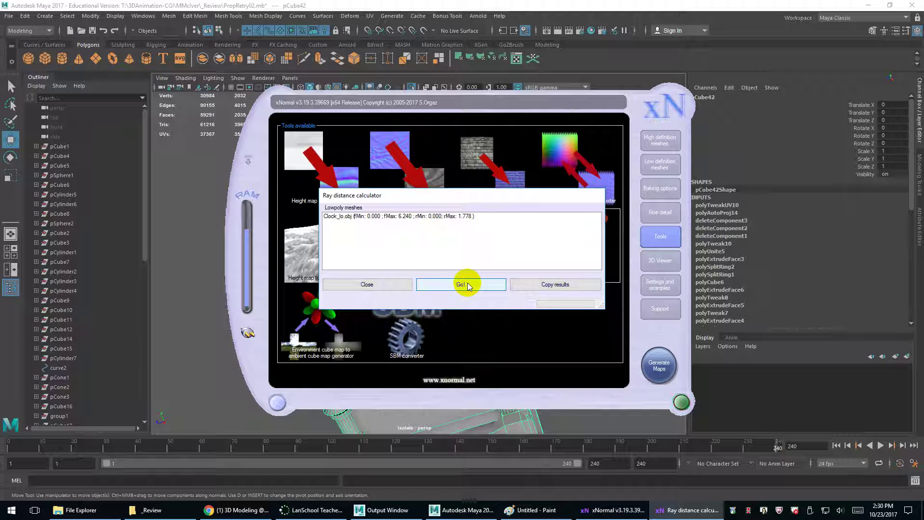
pyautogui.click(538, 285)
pyautogui.click(472, 292)
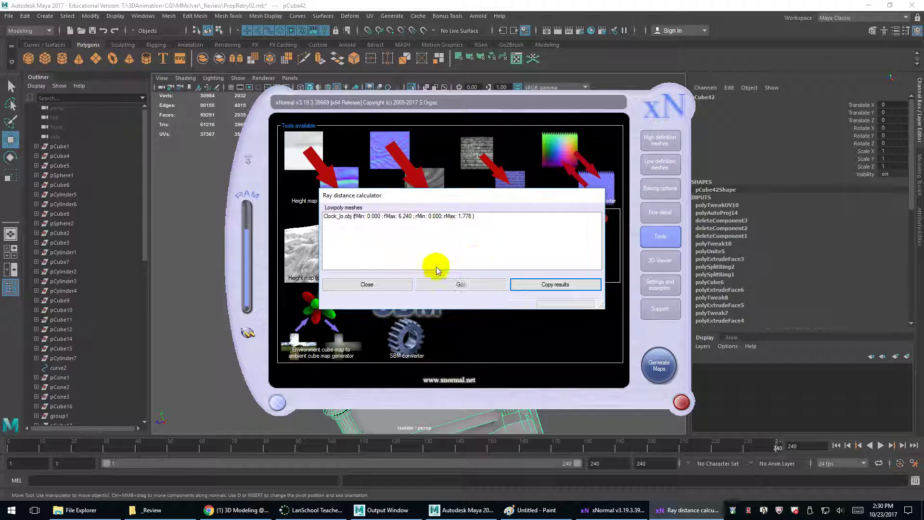
pyautogui.click(392, 285)
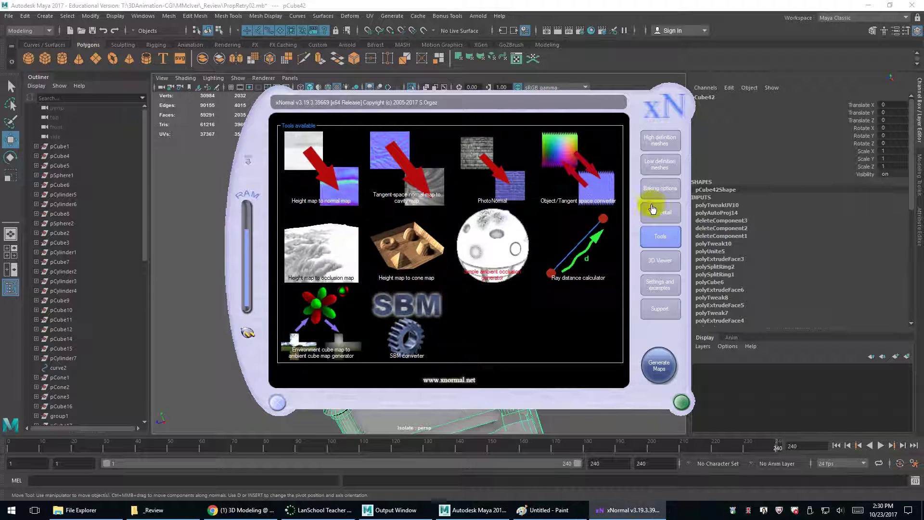
pyautogui.click(661, 165)
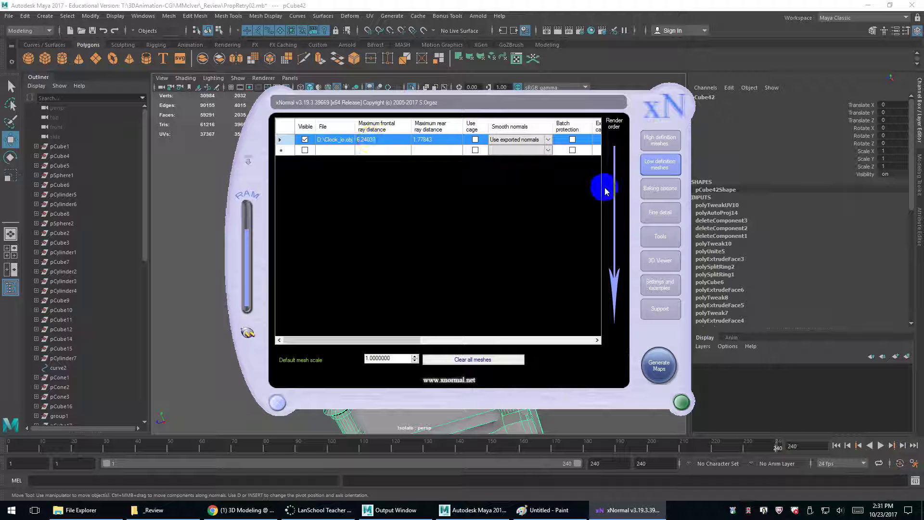
# Bake the 4096×4096 normal map at 4x antialiasing, overwriting Text__normals.tif, and close the preview
pyautogui.click(667, 190)
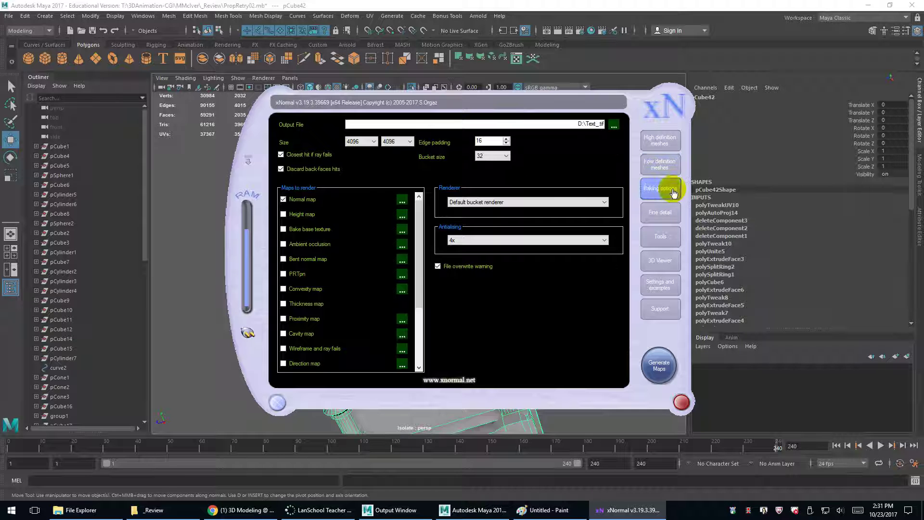
pyautogui.click(612, 127)
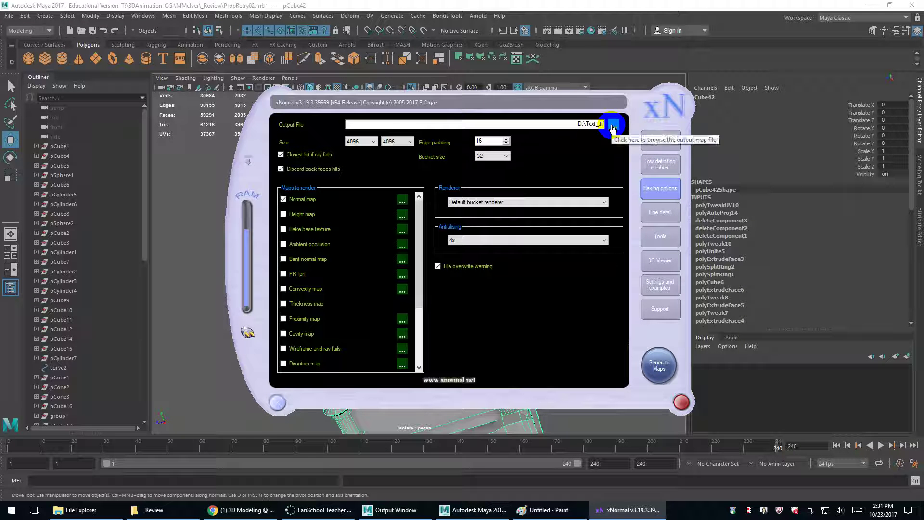
pyautogui.click(451, 241)
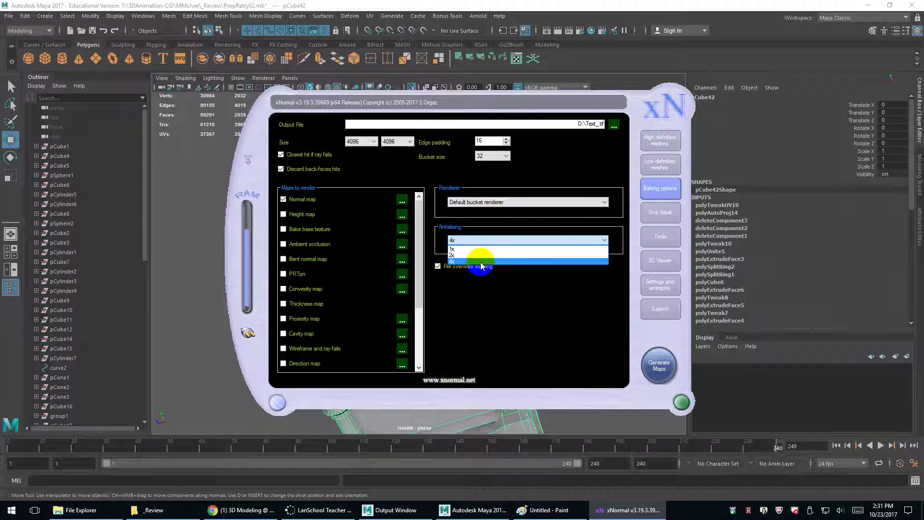
pyautogui.click(481, 261)
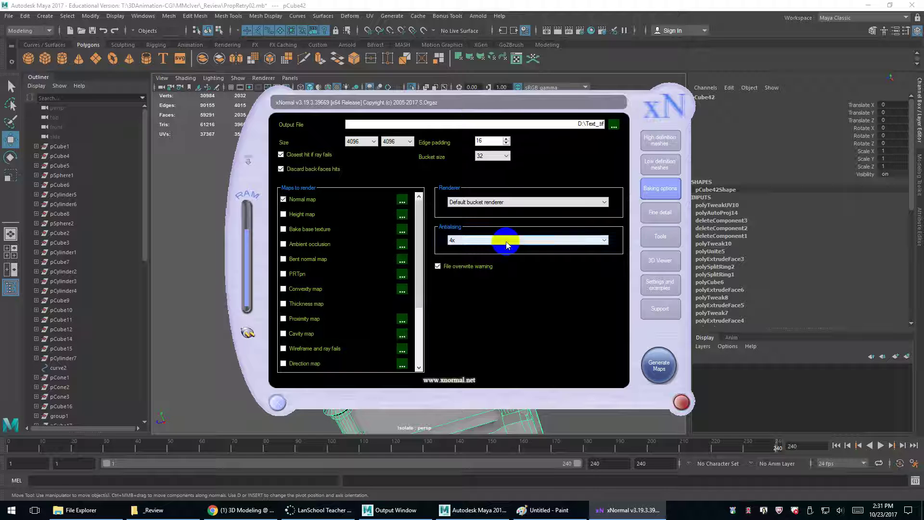
pyautogui.click(661, 368)
pyautogui.click(661, 368)
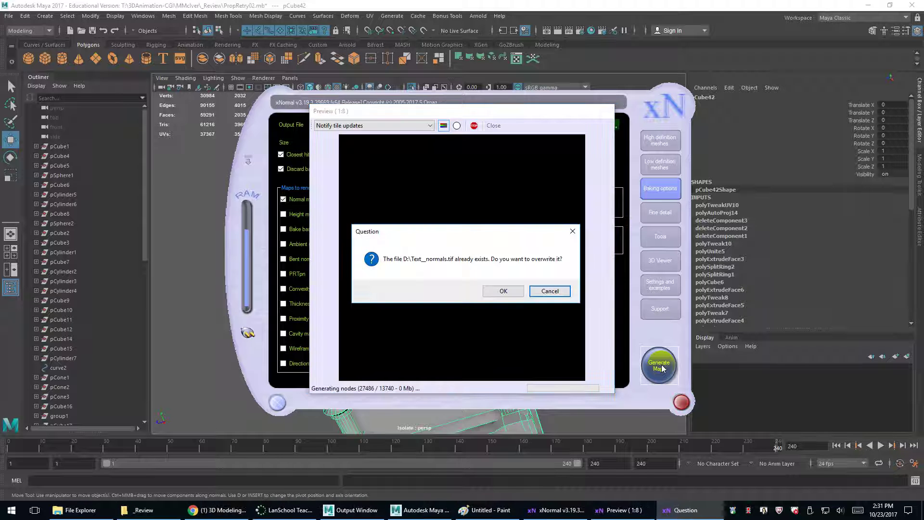
pyautogui.click(498, 292)
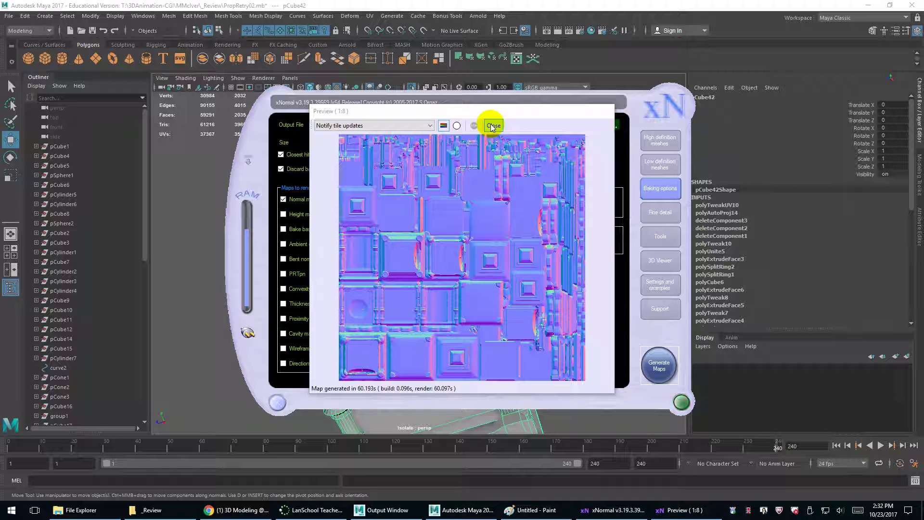
pyautogui.click(494, 125)
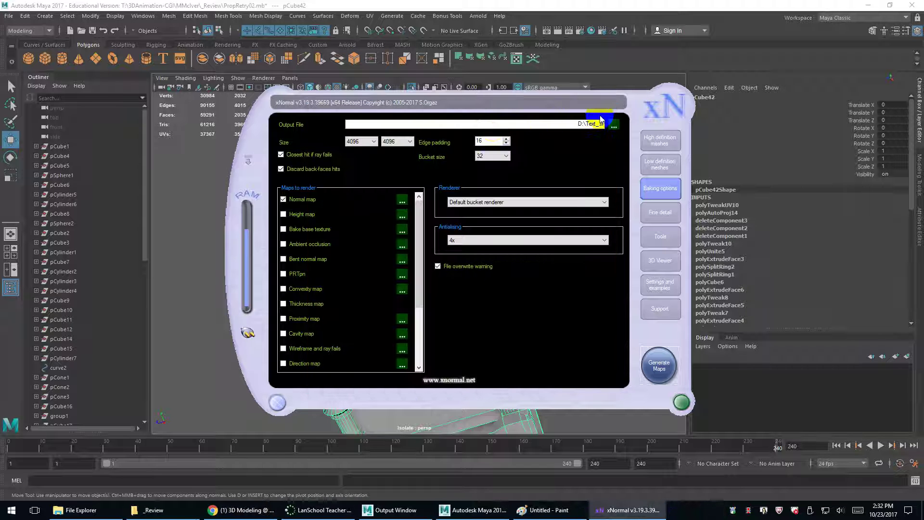
pyautogui.click(621, 109)
# Darken the cap material's base colour and connect a file texture to its bump mapping
pyautogui.keyDown('alt'); pyautogui.moveTo(578, 183); pyautogui.dragTo(568, 240); pyautogui.keyUp('alt')
pyautogui.click(919, 231)
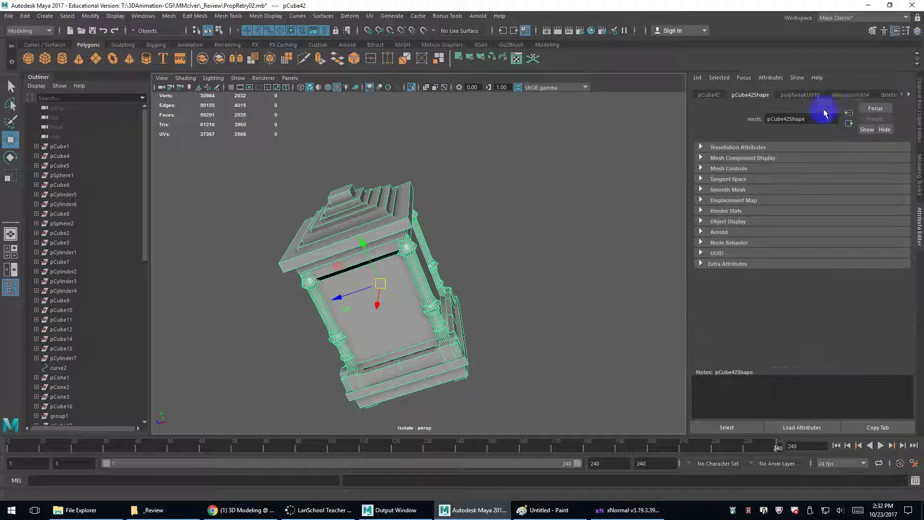
pyautogui.click(794, 96)
pyautogui.moveTo(837, 201); pyautogui.dragTo(826, 205)
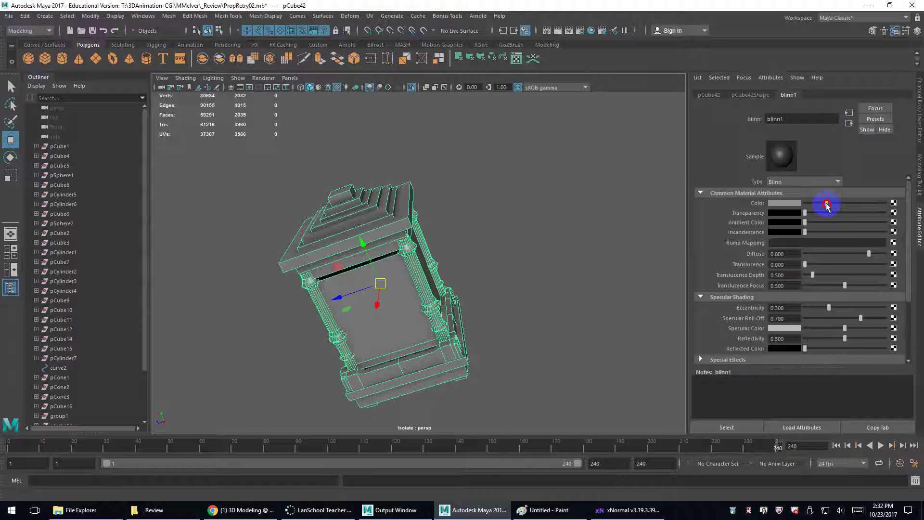
pyautogui.click(894, 242)
pyautogui.click(384, 253)
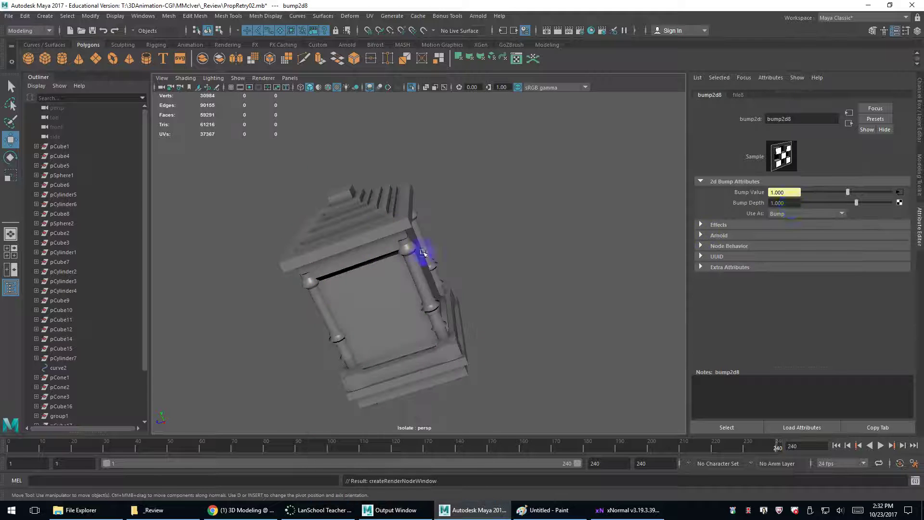
# Load the baked Text__normals.tif from drive D: as the bump file texture
pyautogui.click(899, 192)
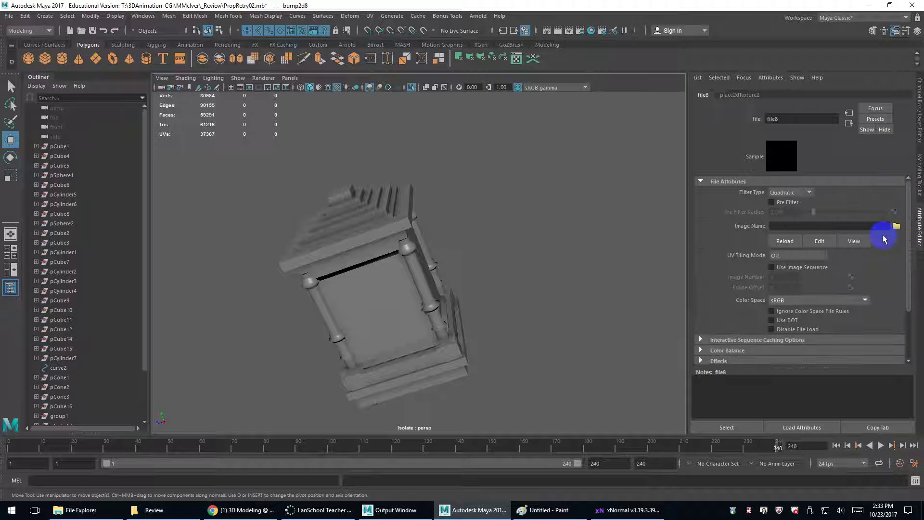
pyautogui.click(896, 226)
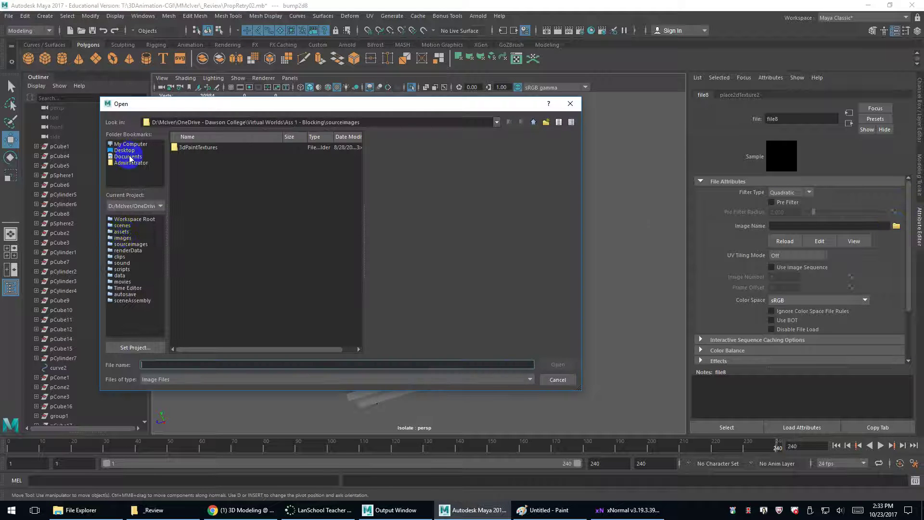
pyautogui.click(144, 144)
pyautogui.doubleClick(191, 155)
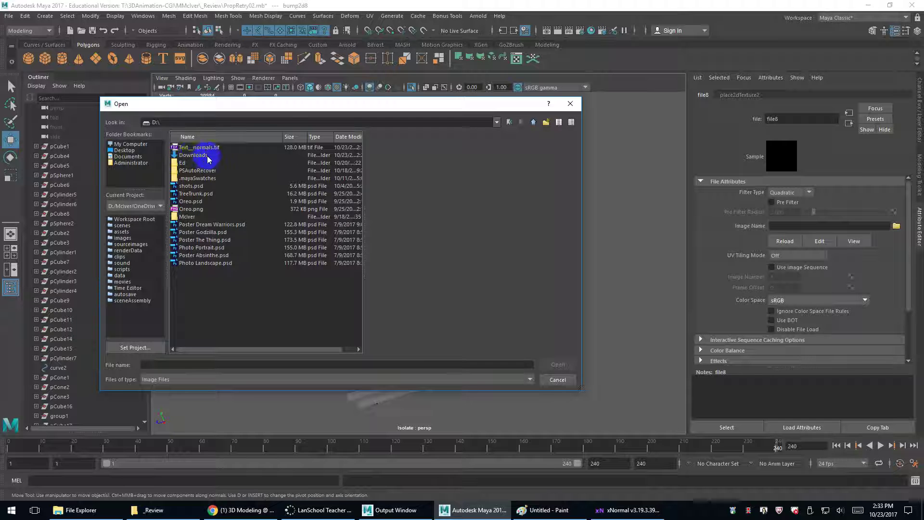
pyautogui.click(206, 150)
pyautogui.click(559, 365)
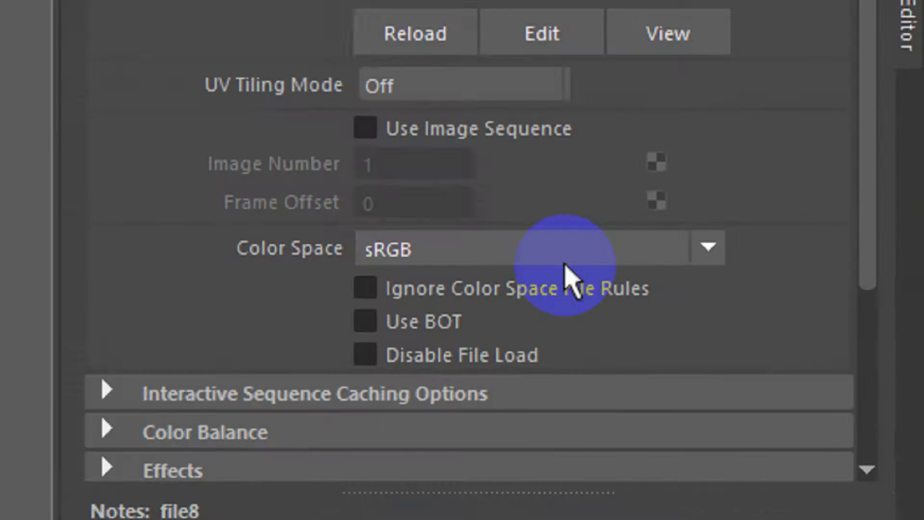
# Set file8's colour space to Raw and bump2d8 to Tangent Space Normals, then select pCube42
pyautogui.click(826, 304)
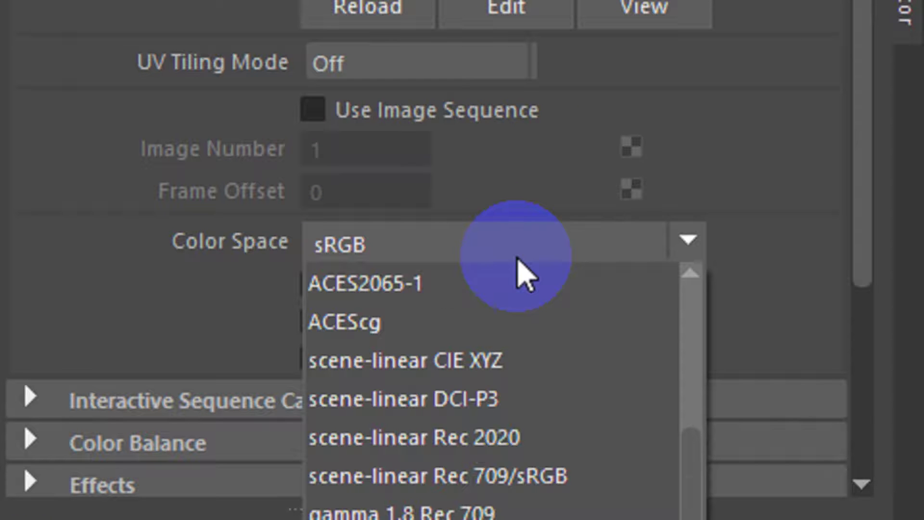
pyautogui.scroll(-3, 822, 333)
pyautogui.click(413, 511)
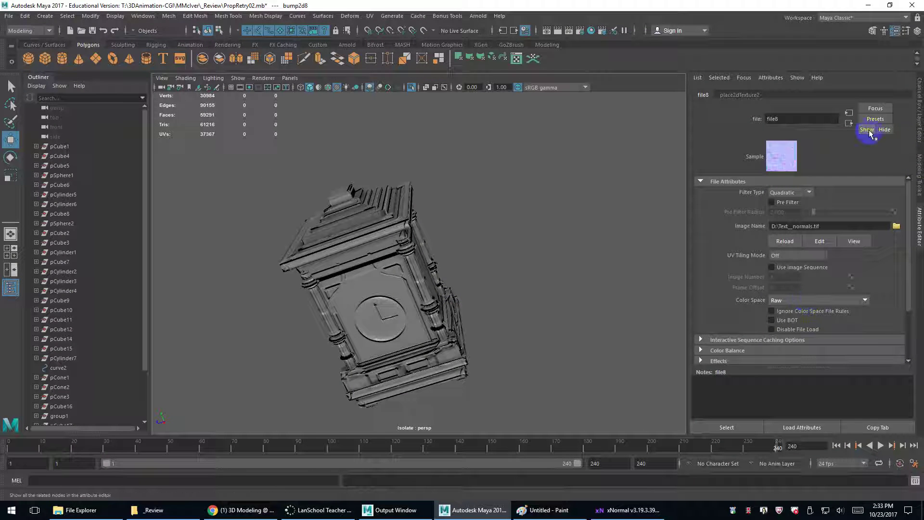
pyautogui.click(849, 125)
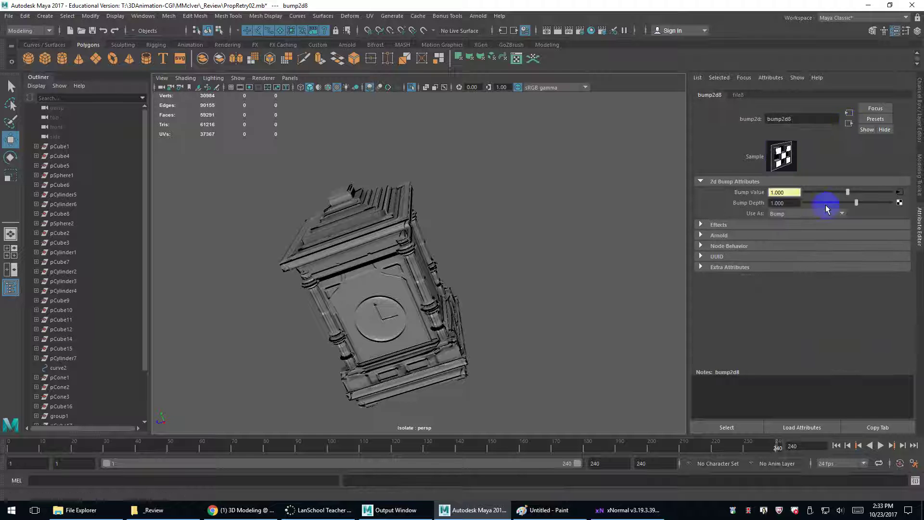
pyautogui.click(802, 213)
pyautogui.click(802, 233)
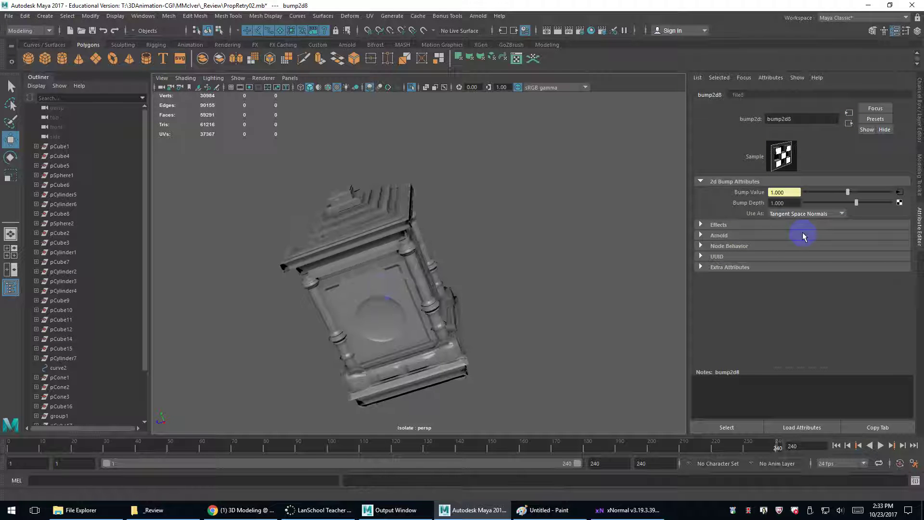
pyautogui.keyDown('alt'); pyautogui.moveTo(491, 246); pyautogui.dragTo(430, 276, button='right'); pyautogui.keyUp('alt')
pyautogui.keyDown('alt'); pyautogui.moveTo(430, 276); pyautogui.dragTo(464, 212); pyautogui.keyUp('alt')
pyautogui.click(467, 243)
pyautogui.keyDown('alt'); pyautogui.moveTo(388, 275); pyautogui.dragTo(357, 258); pyautogui.keyUp('alt')
pyautogui.keyDown('alt'); pyautogui.moveTo(357, 258); pyautogui.dragTo(436, 274, button='right'); pyautogui.keyUp('alt')
pyautogui.keyDown('alt'); pyautogui.moveTo(436, 275); pyautogui.dragTo(423, 253, button='middle'); pyautogui.keyUp('alt')
pyautogui.keyDown('alt'); pyautogui.moveTo(422, 253); pyautogui.dragTo(496, 269); pyautogui.keyUp('alt')
pyautogui.scroll(4, 511, 256)
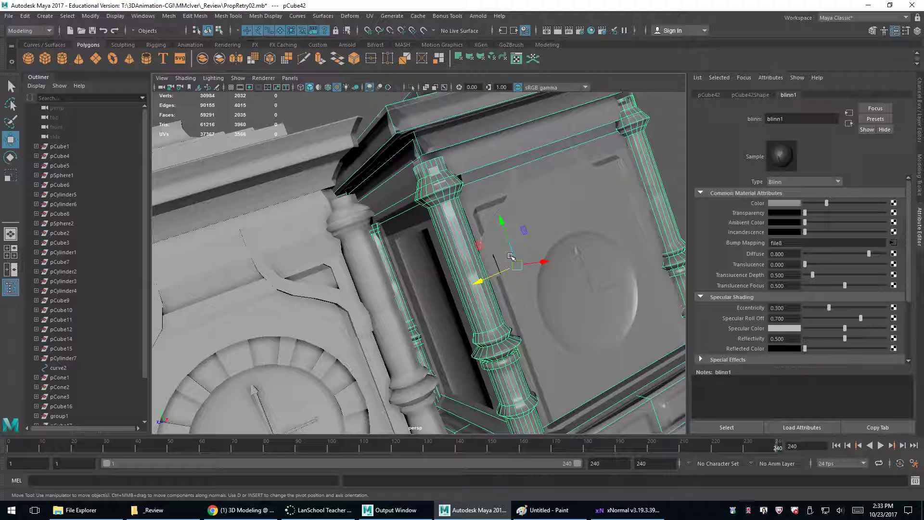
pyautogui.keyDown('alt'); pyautogui.moveTo(511, 256); pyautogui.dragTo(604, 206); pyautogui.keyUp('alt')
pyautogui.click(609, 208)
pyautogui.scroll(5, 614, 213)
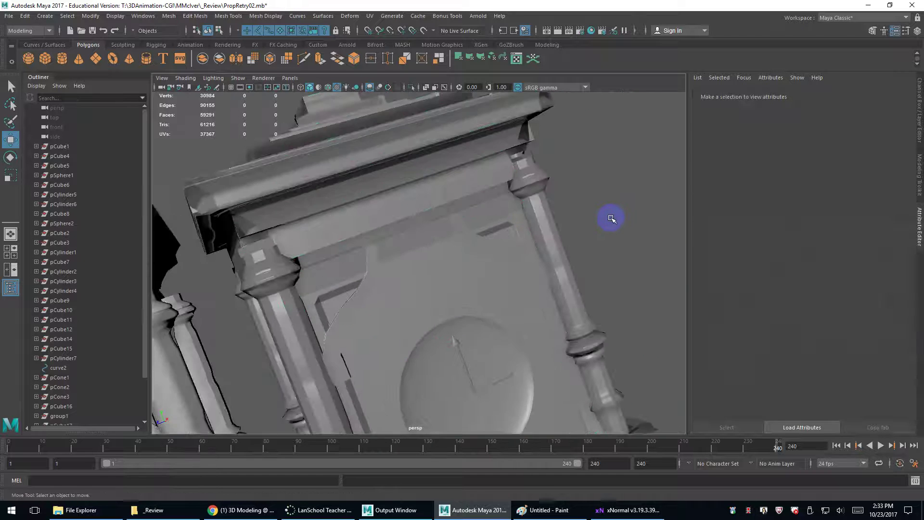
pyautogui.keyDown('alt'); pyautogui.moveTo(434, 314); pyautogui.dragTo(492, 248); pyautogui.keyUp('alt')
pyautogui.click(519, 212)
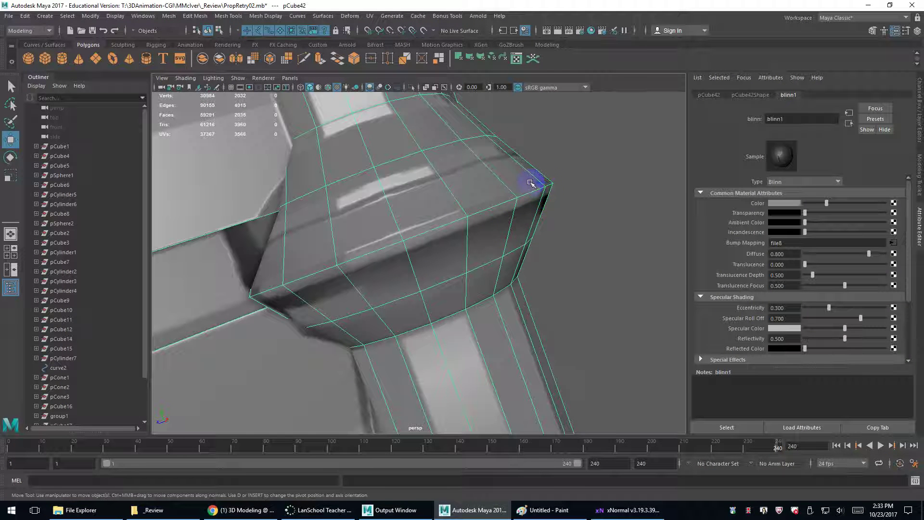
pyautogui.click(570, 227)
pyautogui.keyDown('alt'); pyautogui.moveTo(533, 200); pyautogui.dragTo(612, 250); pyautogui.keyUp('alt')
pyautogui.click(578, 184)
pyautogui.keyDown('alt'); pyautogui.moveTo(578, 183); pyautogui.dragTo(587, 276); pyautogui.keyUp('alt')
pyautogui.click(603, 264)
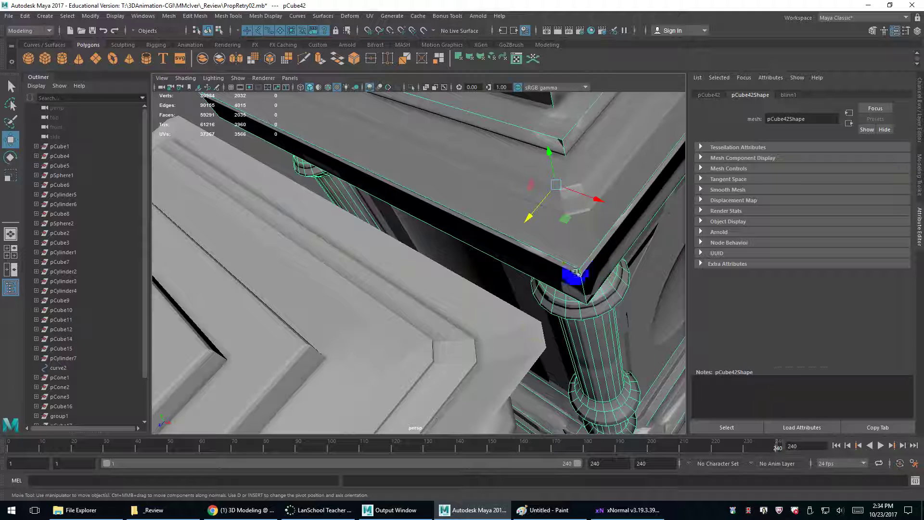
pyautogui.keyDown('alt'); pyautogui.moveTo(545, 346); pyautogui.dragTo(450, 200); pyautogui.keyUp('alt')
pyautogui.keyDown('alt'); pyautogui.moveTo(470, 239); pyautogui.dragTo(439, 202); pyautogui.keyUp('alt')
pyautogui.scroll(5, 481, 278)
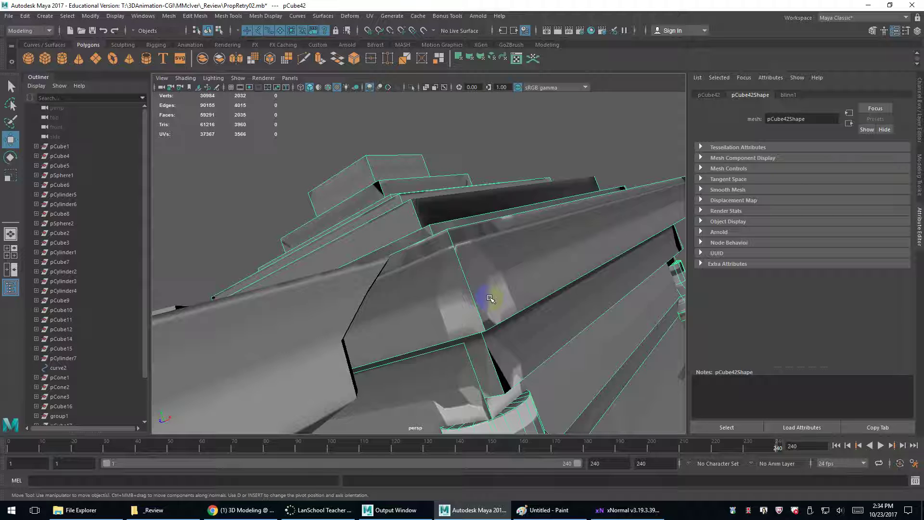
pyautogui.scroll(-5, 490, 298)
pyautogui.keyDown('alt'); pyautogui.moveTo(485, 258); pyautogui.dragTo(442, 226); pyautogui.keyUp('alt')
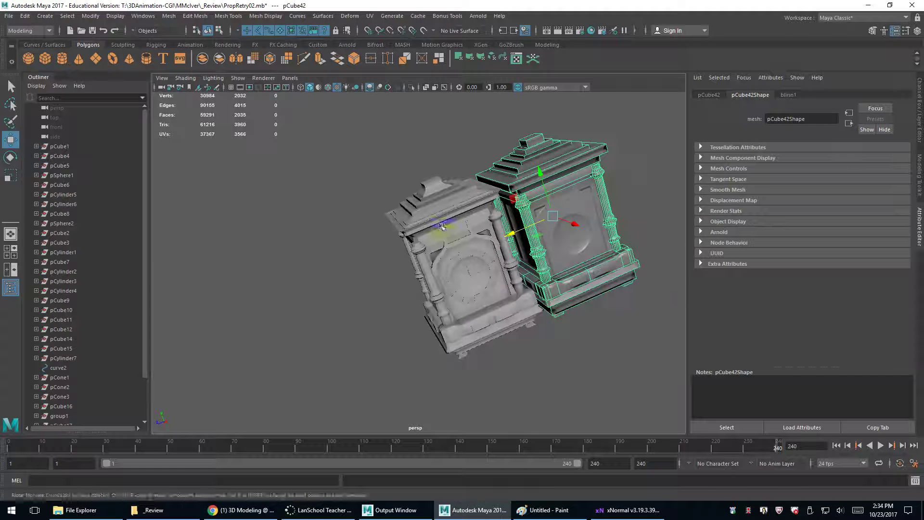
# Start a new scene, discarding the clock scene's unsaved changes
pyautogui.click(95, 58)
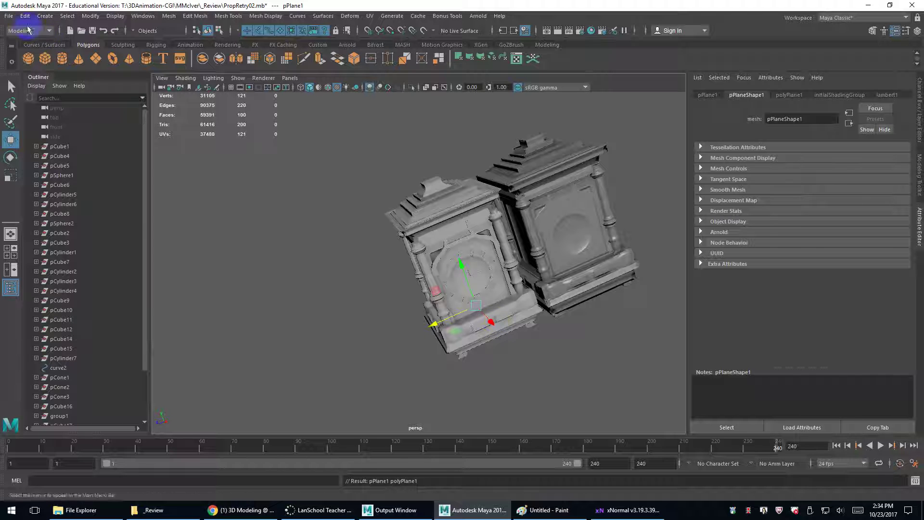
pyautogui.click(8, 16)
pyautogui.press('Escape')
pyautogui.hotkey('ctrl', 'n')
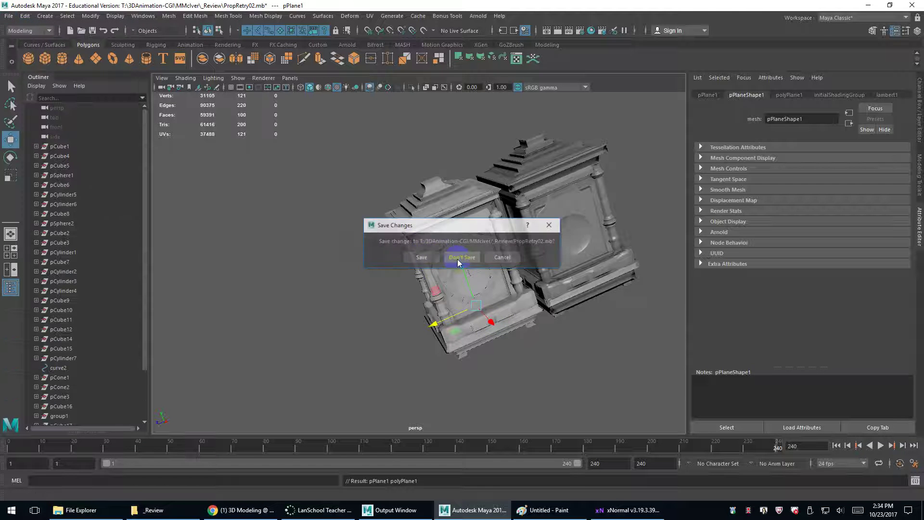
pyautogui.click(459, 259)
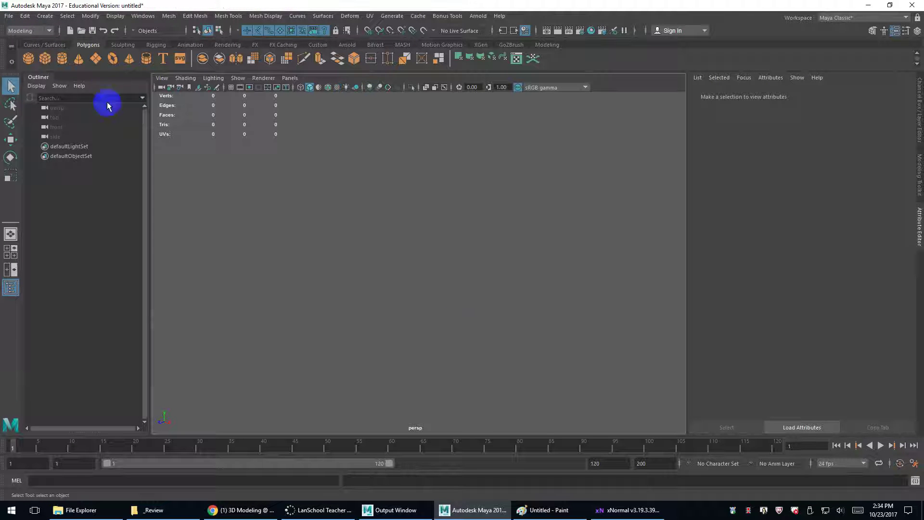
# Create a polygon plane with 1×1 width and height subdivisions
pyautogui.click(95, 58)
pyautogui.keyDown('alt'); pyautogui.moveTo(451, 314); pyautogui.dragTo(384, 293); pyautogui.keyUp('alt')
pyautogui.click(920, 116)
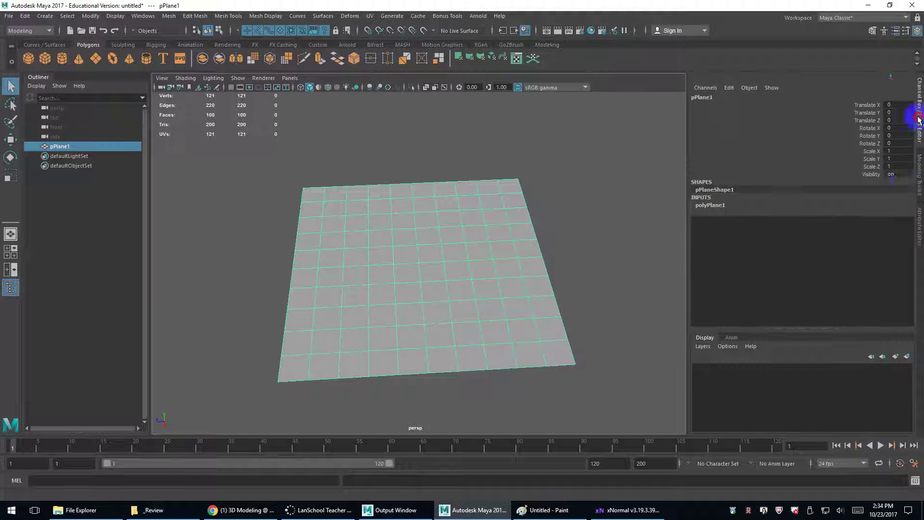
pyautogui.click(756, 207)
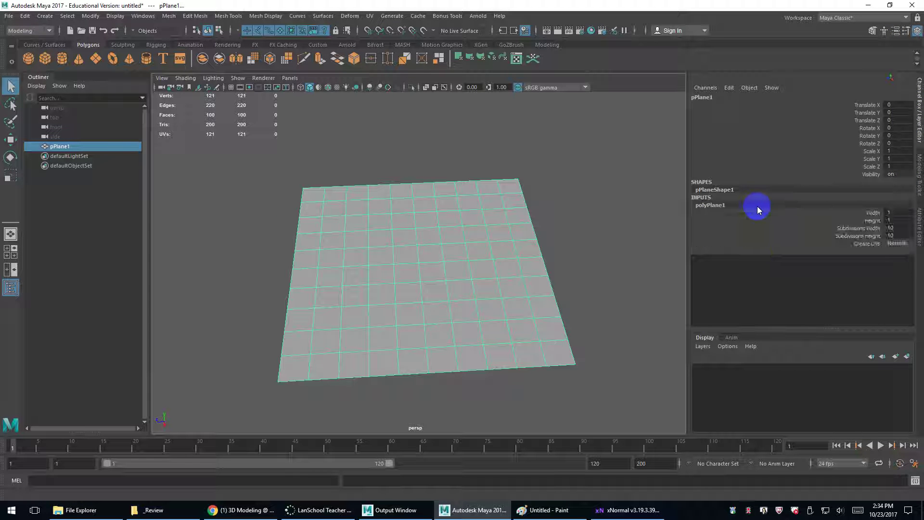
pyautogui.doubleClick(891, 229)
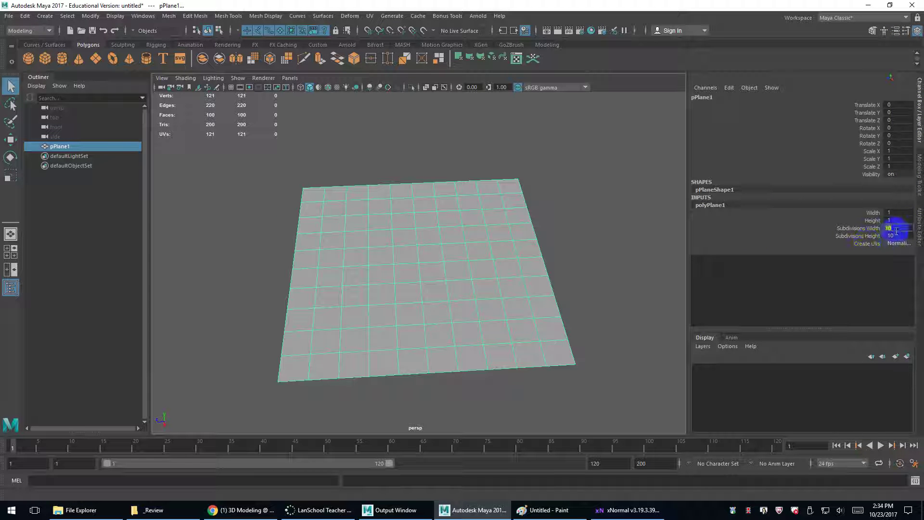
pyautogui.press('Tab')
pyautogui.write('1')
pyautogui.press('Tab')
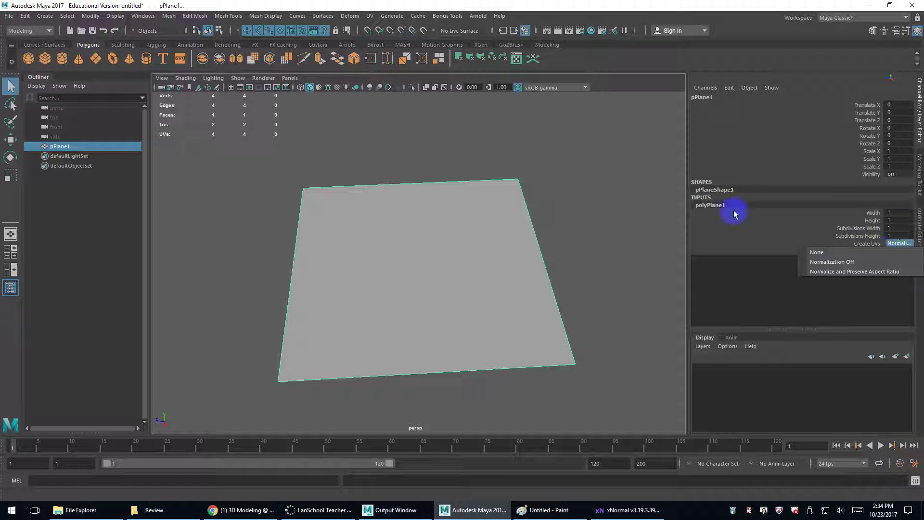
pyautogui.click(527, 261)
# Duplicate the flat plane and isolate the copy in the view
pyautogui.keyDown('alt'); pyautogui.moveTo(527, 261); pyautogui.dragTo(530, 250); pyautogui.keyUp('alt')
pyautogui.hotkey('ctrl', 'd')
pyautogui.press('w')
pyautogui.keyDown('alt'); pyautogui.moveTo(419, 264); pyautogui.dragTo(417, 245); pyautogui.keyUp('alt')
pyautogui.hotkey('ctrl', '1')
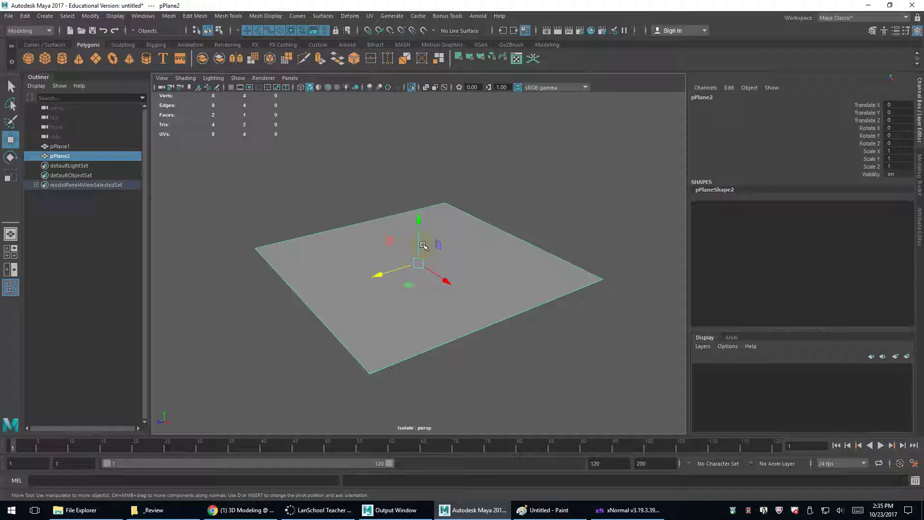
# Split the duplicate with an edge across it and bevel it into a single-segment strip
pyautogui.moveTo(497, 224); pyautogui.dragTo(489, 199, button='right')
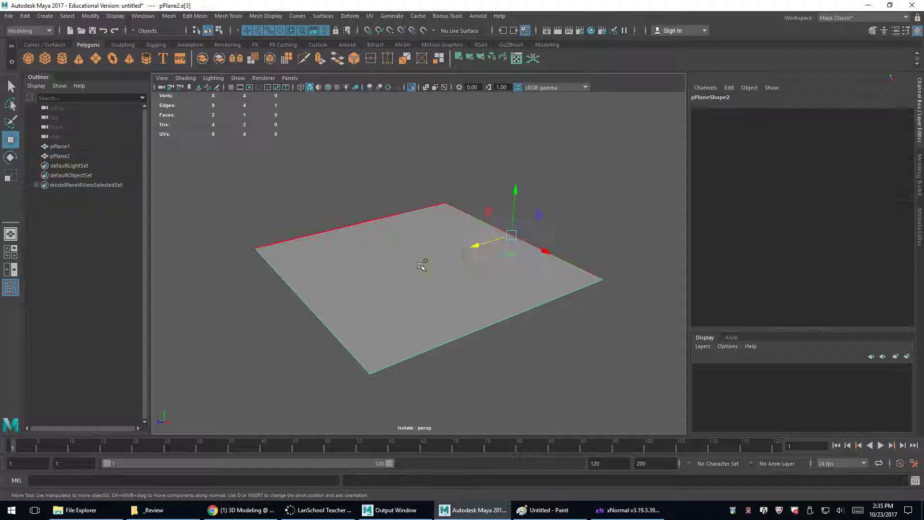
pyautogui.click(302, 306)
pyautogui.keyDown('shift'); pyautogui.moveTo(302, 305); pyautogui.dragTo(305, 436, button='right'); pyautogui.keyUp('shift')
pyautogui.keyDown('shift'); pyautogui.moveTo(414, 268); pyautogui.dragTo(458, 267, button='right'); pyautogui.keyUp('shift')
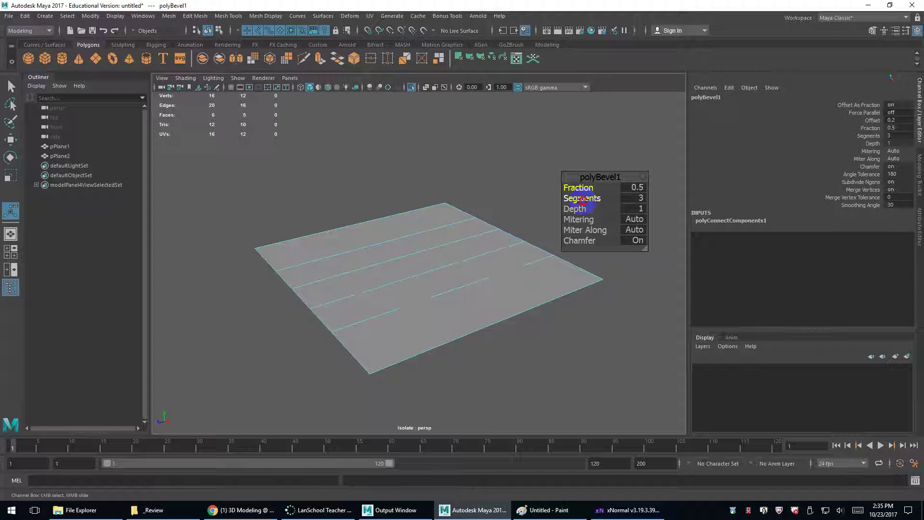
pyautogui.moveTo(575, 198); pyautogui.dragTo(489, 222)
# Extrude the middle strip face down into the plane with one division
pyautogui.rightClick(485, 245)
pyautogui.click(486, 271)
pyautogui.click(464, 251)
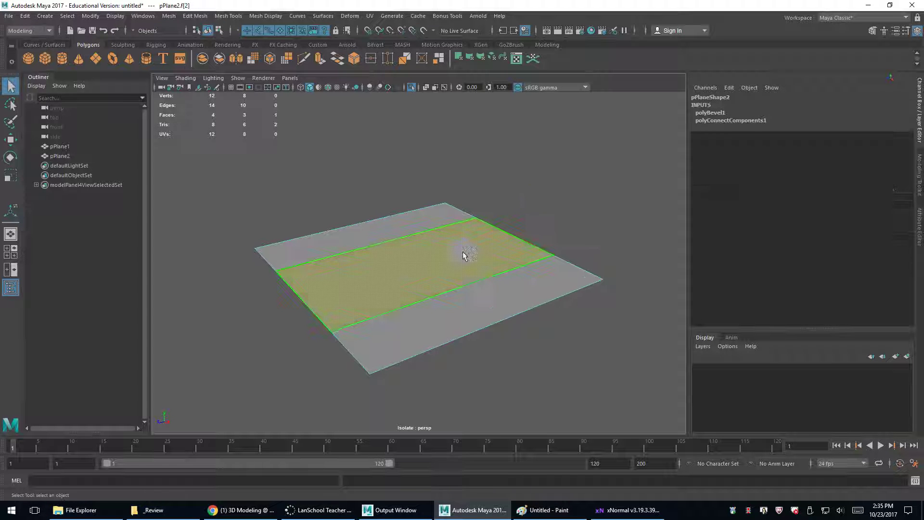
pyautogui.hotkey('ctrl', 'e')
pyautogui.moveTo(416, 233); pyautogui.dragTo(417, 244)
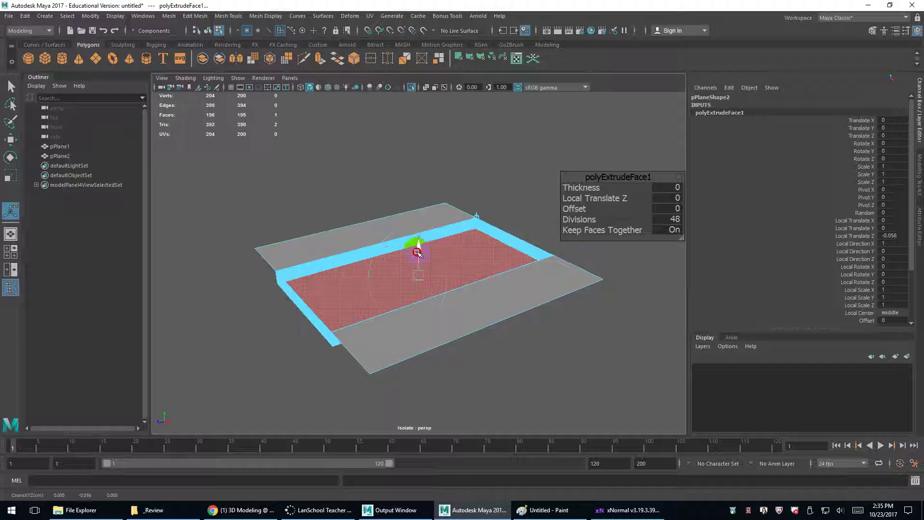
pyautogui.moveTo(572, 220); pyautogui.dragTo(247, 232)
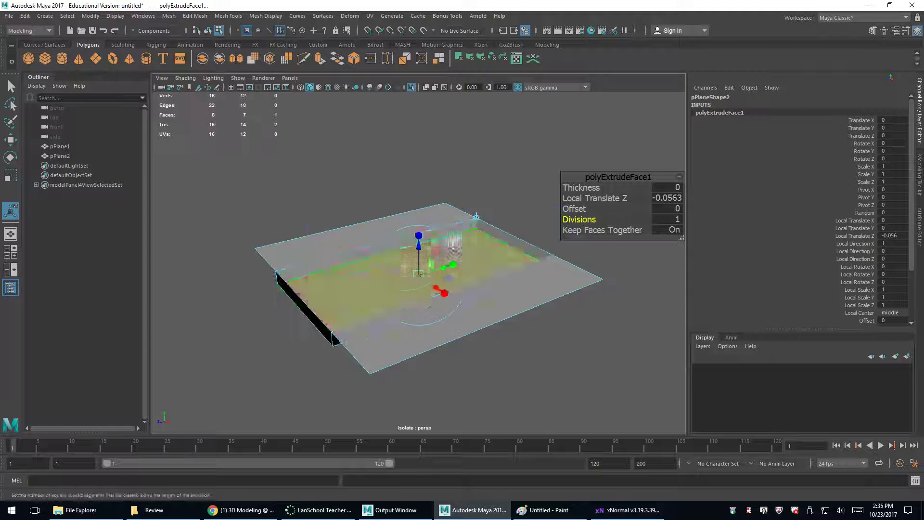
pyautogui.scroll(5, 539, 194)
pyautogui.scroll(-3, 539, 194)
# Return to object mode, end isolation and select the flat pPlane1
pyautogui.keyDown('alt'); pyautogui.moveTo(541, 196); pyautogui.dragTo(373, 206); pyautogui.keyUp('alt')
pyautogui.click(347, 177)
pyautogui.scroll(-3, 487, 231)
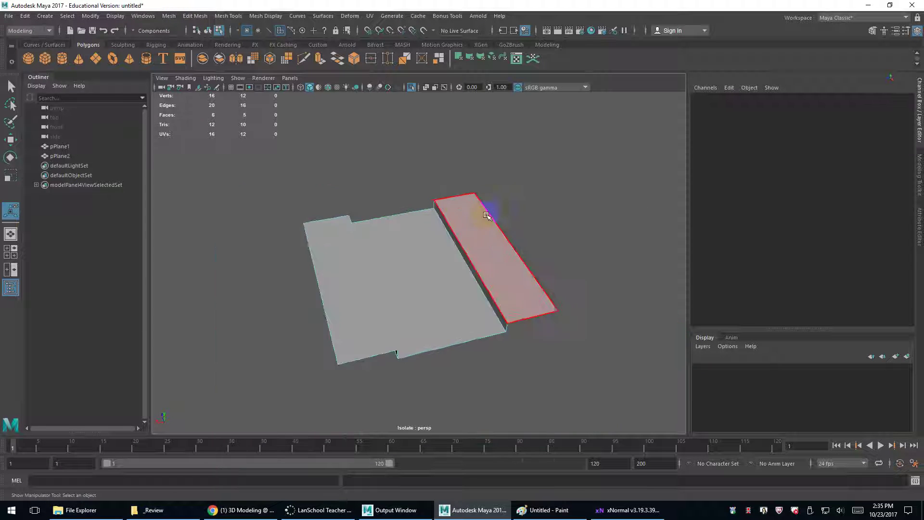
pyautogui.keyDown('alt'); pyautogui.moveTo(487, 231); pyautogui.dragTo(487, 236); pyautogui.keyUp('alt')
pyautogui.moveTo(476, 234); pyautogui.dragTo(511, 229, button='right')
pyautogui.keyDown('alt'); pyautogui.moveTo(451, 269); pyautogui.dragTo(434, 271); pyautogui.keyUp('alt')
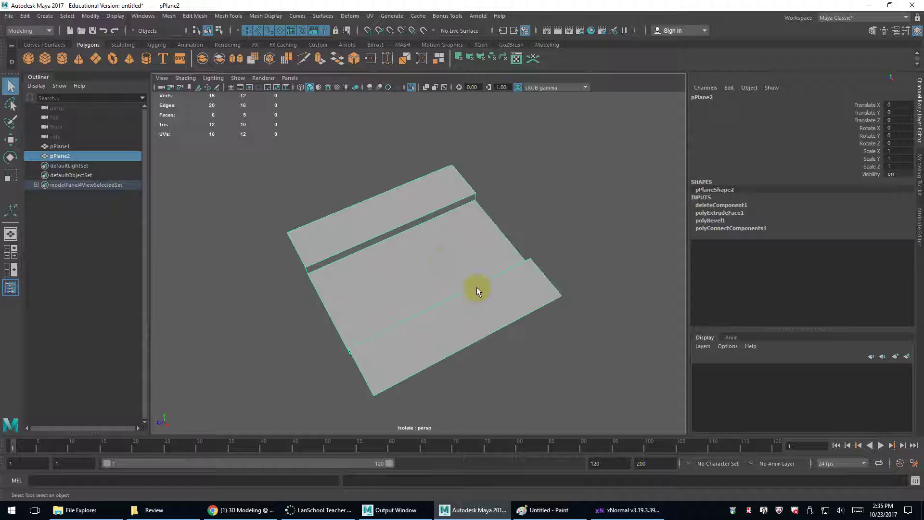
pyautogui.hotkey('ctrl', '1')
pyautogui.click(449, 257)
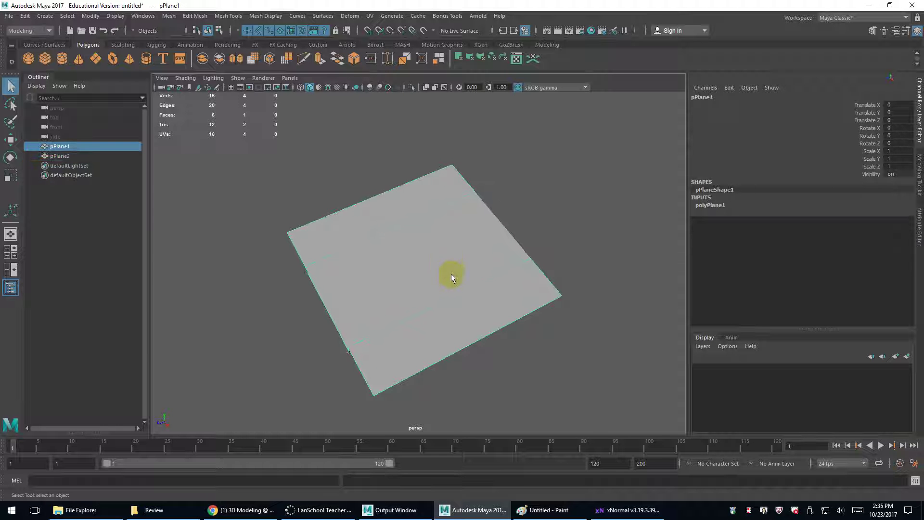
# Export the selected pPlane1 over Clock_lo.obj, confirming the replace
pyautogui.click(9, 16)
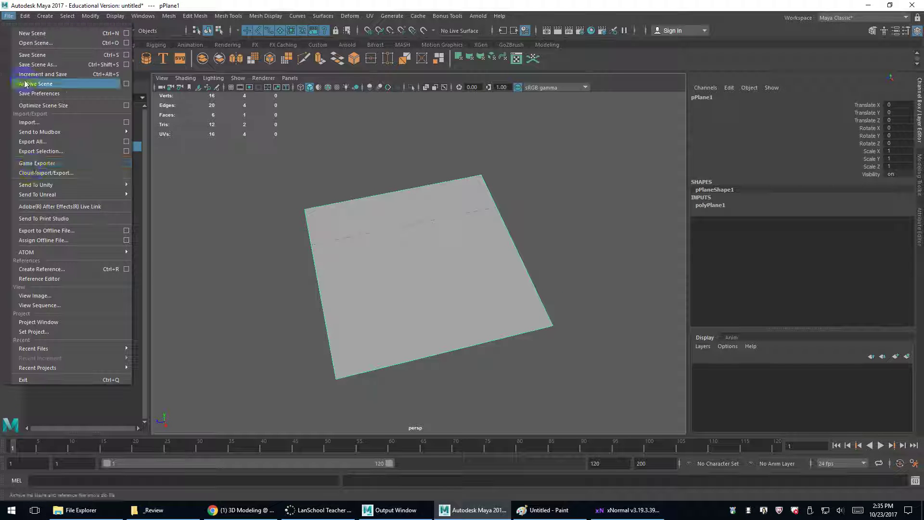
pyautogui.click(57, 152)
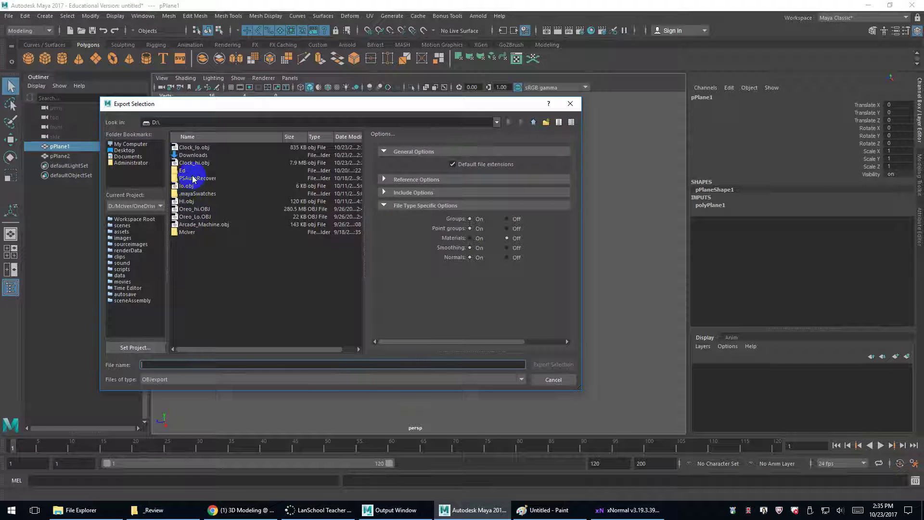
pyautogui.doubleClick(195, 163)
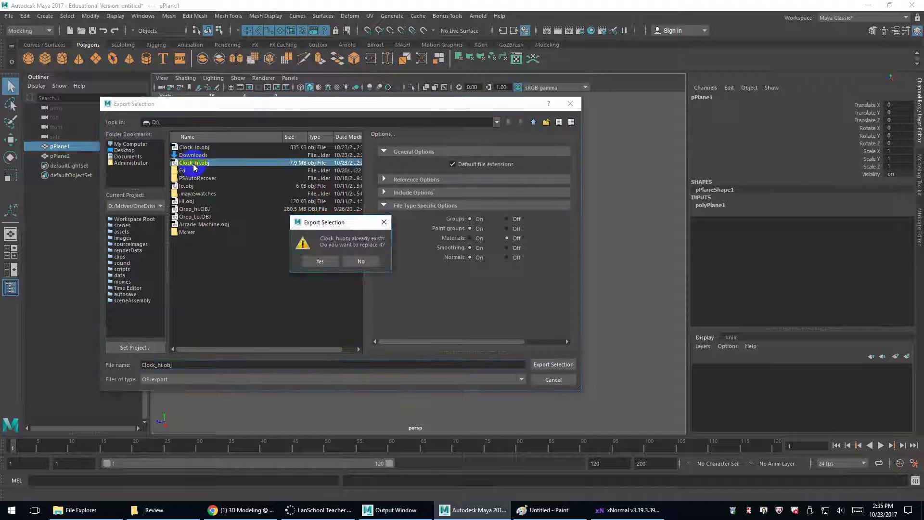
pyautogui.click(361, 261)
pyautogui.click(194, 139)
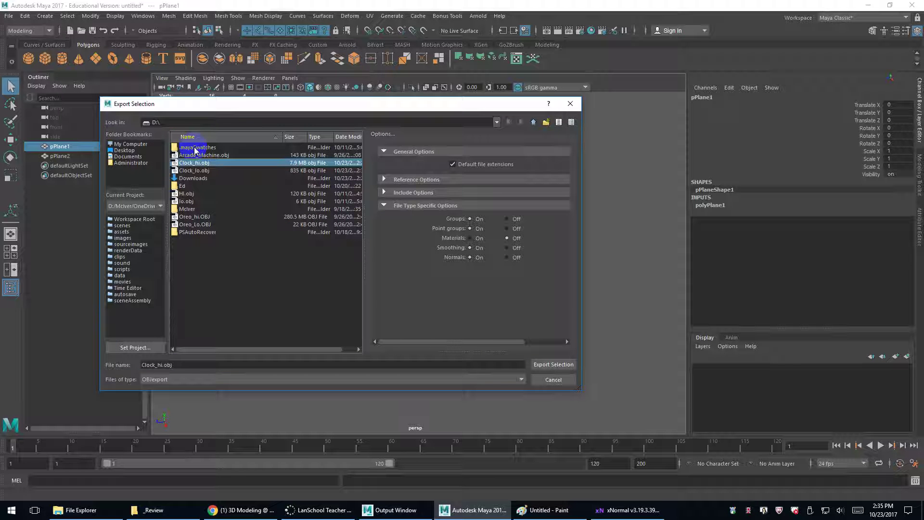
pyautogui.doubleClick(195, 163)
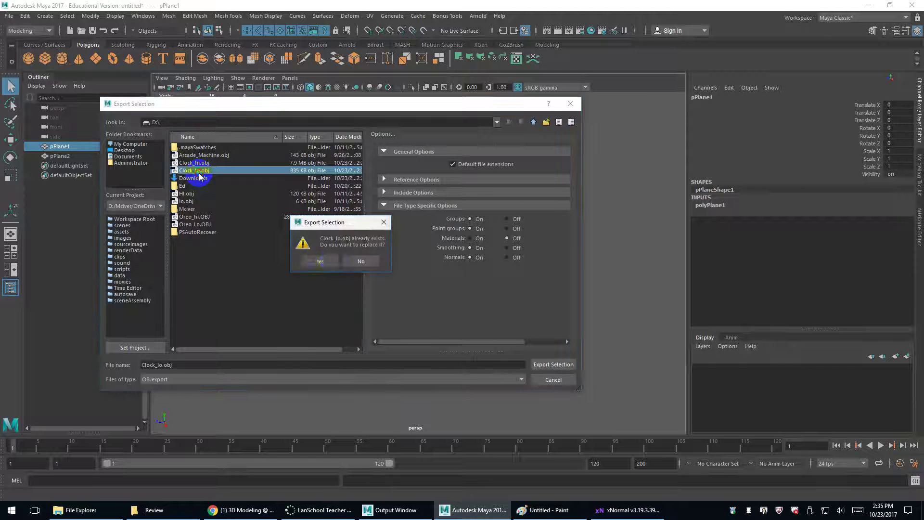
pyautogui.click(340, 261)
# Select pPlane2 and export it over Clock_hi.obj, confirming the replace
pyautogui.click(429, 224)
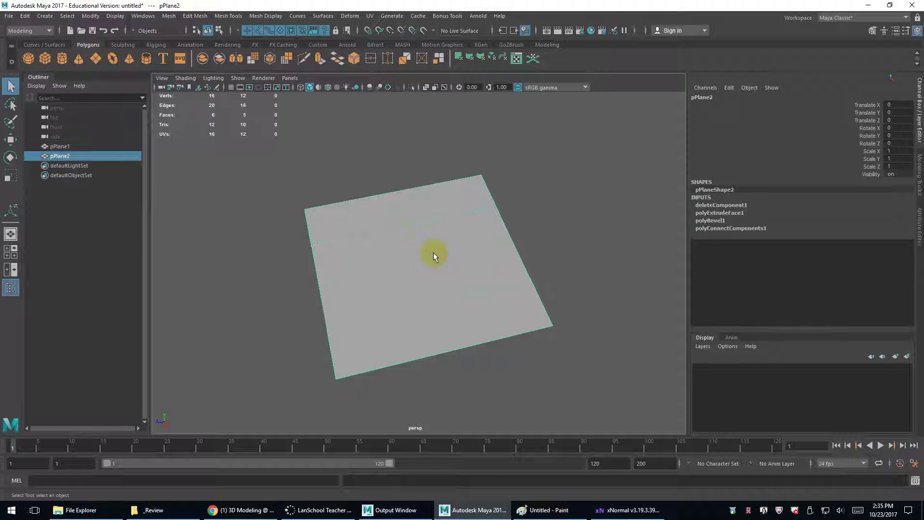
pyautogui.press('w')
pyautogui.moveTo(419, 240); pyautogui.dragTo(415, 207)
pyautogui.hotkey('ctrl', 'z')
pyautogui.click(8, 15)
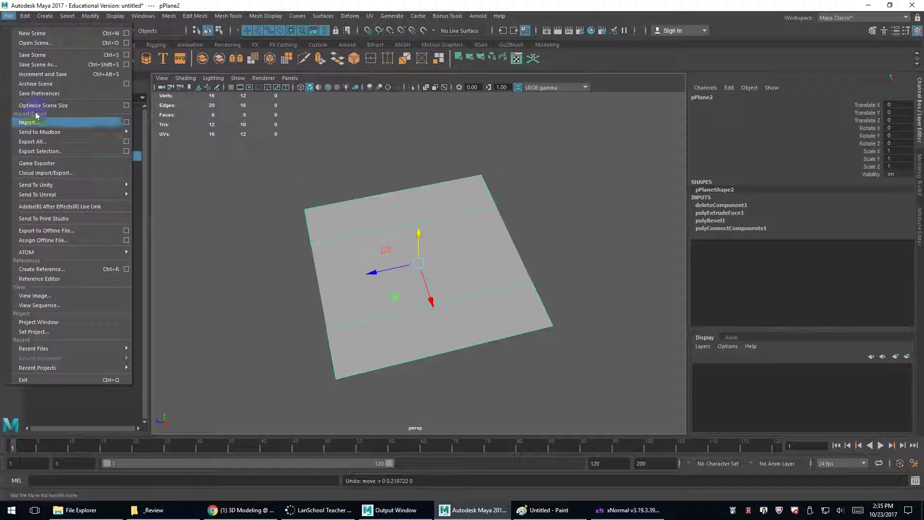
pyautogui.click(48, 151)
pyautogui.doubleClick(195, 162)
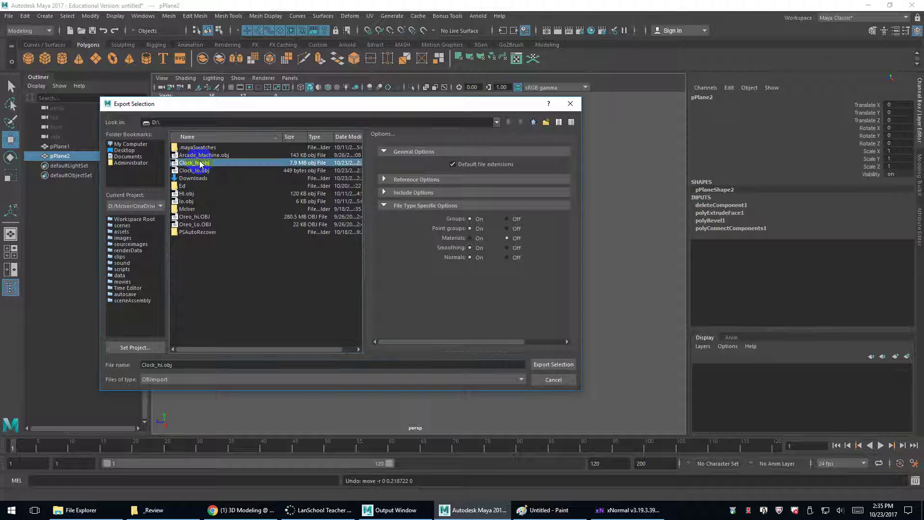
pyautogui.click(314, 261)
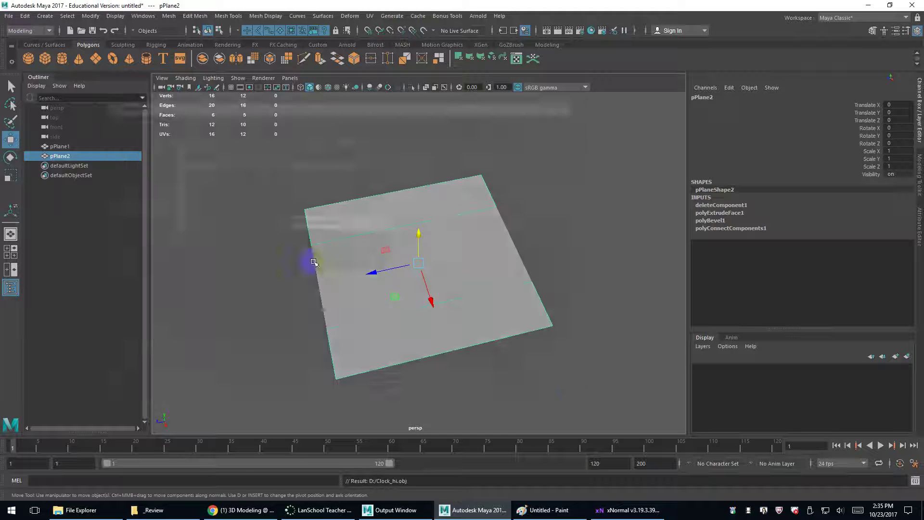
# In xNormal, set antialiasing to 1x and the map size to 2048×2048
pyautogui.click(628, 509)
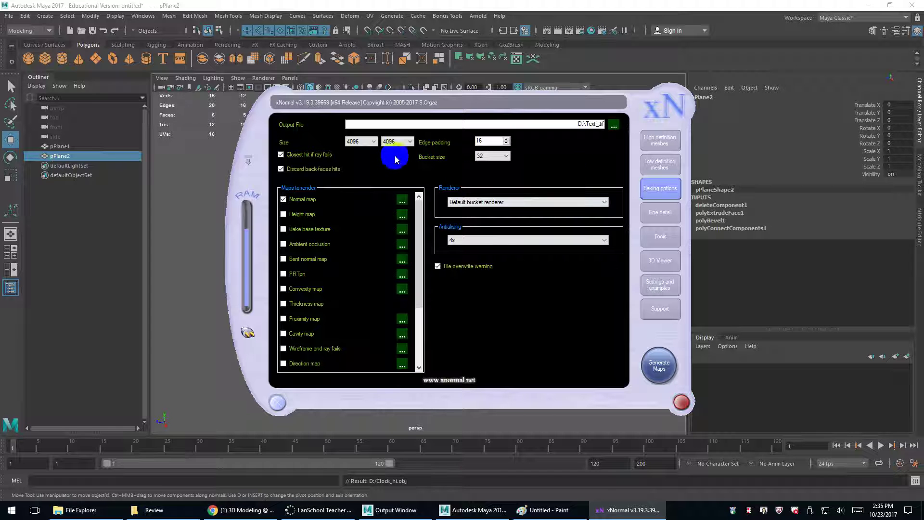
pyautogui.click(493, 241)
pyautogui.click(492, 248)
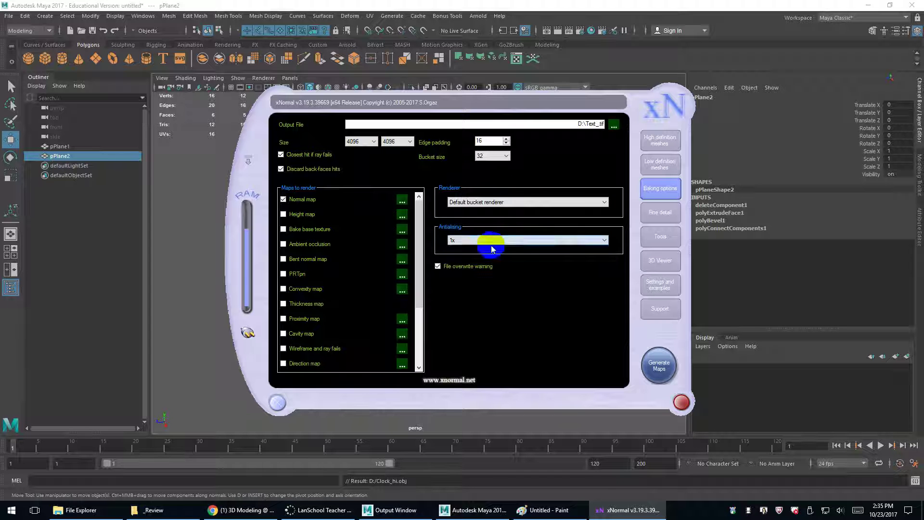
pyautogui.click(362, 141)
pyautogui.click(359, 187)
pyautogui.click(395, 142)
pyautogui.click(396, 187)
# Bake the normal map, accepting the radius warning and the overwrite, then return to Maya
pyautogui.click(657, 196)
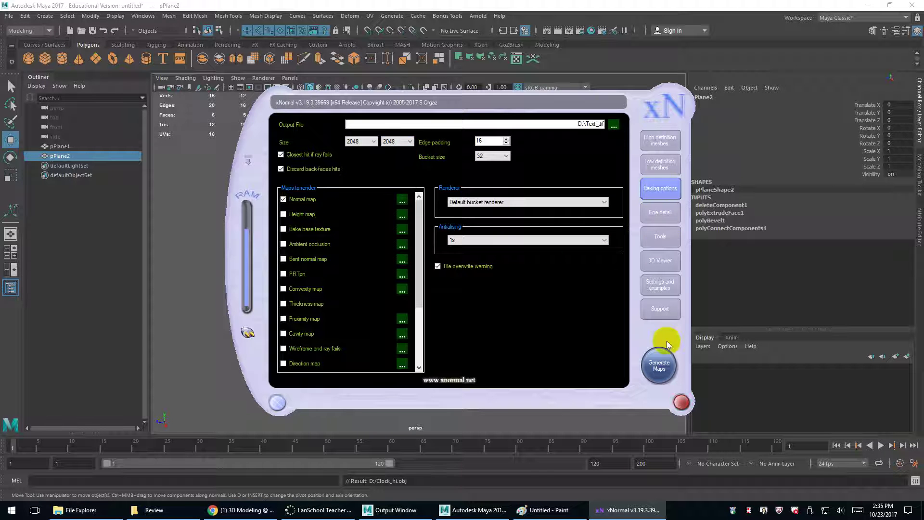
pyautogui.click(659, 365)
pyautogui.click(548, 291)
pyautogui.click(503, 289)
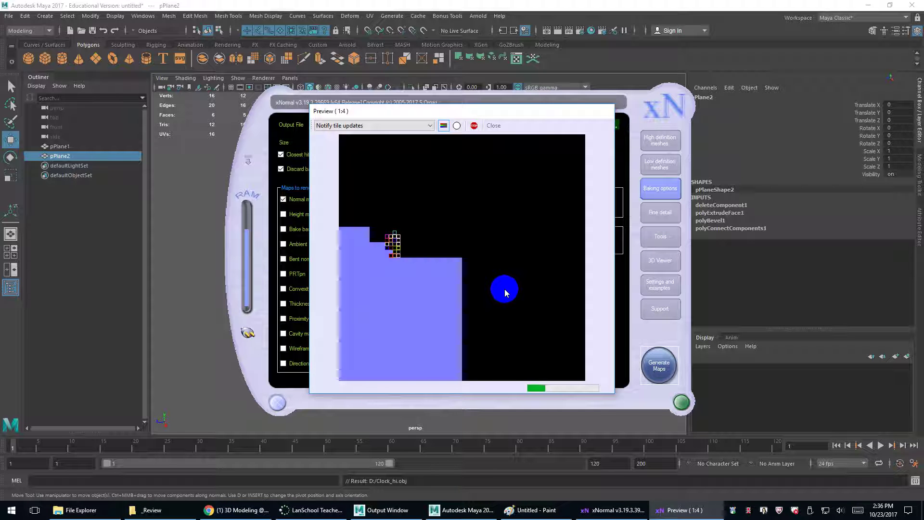
pyautogui.click(513, 261)
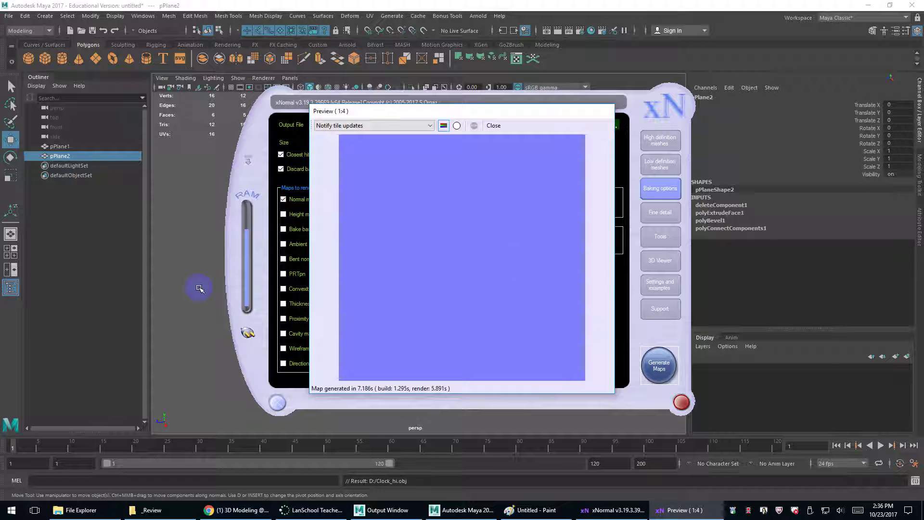
pyautogui.click(191, 279)
pyautogui.keyDown('alt'); pyautogui.moveTo(191, 279); pyautogui.dragTo(425, 312); pyautogui.keyUp('alt')
# Isolate pPlane2 and scale its middle face in X so the groove walls slope
pyautogui.click(440, 258)
pyautogui.click(422, 347)
pyautogui.moveTo(423, 270); pyautogui.dragTo(425, 332, button='right')
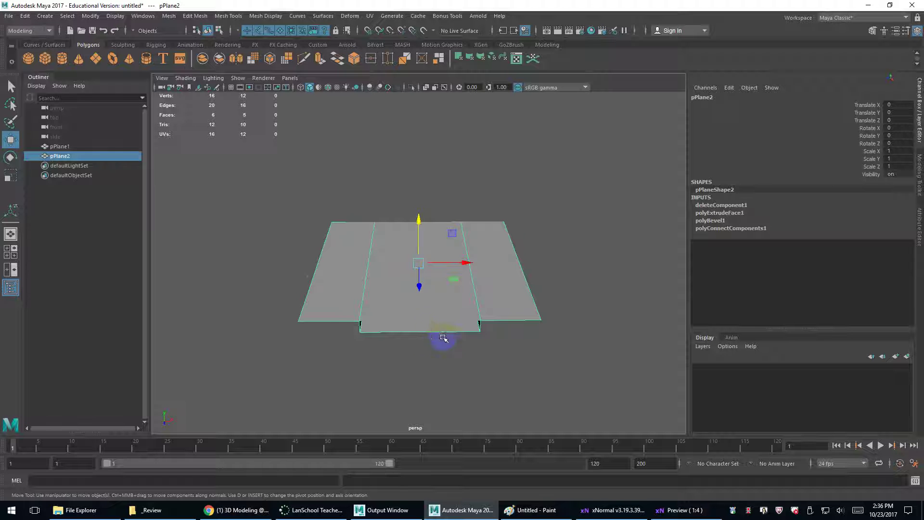
pyautogui.keyDown('alt'); pyautogui.moveTo(439, 333); pyautogui.dragTo(426, 323); pyautogui.keyUp('alt')
pyautogui.hotkey('ctrl', '1')
pyautogui.moveTo(433, 244); pyautogui.dragTo(434, 301, button='right')
pyautogui.click(441, 289)
pyautogui.press('r')
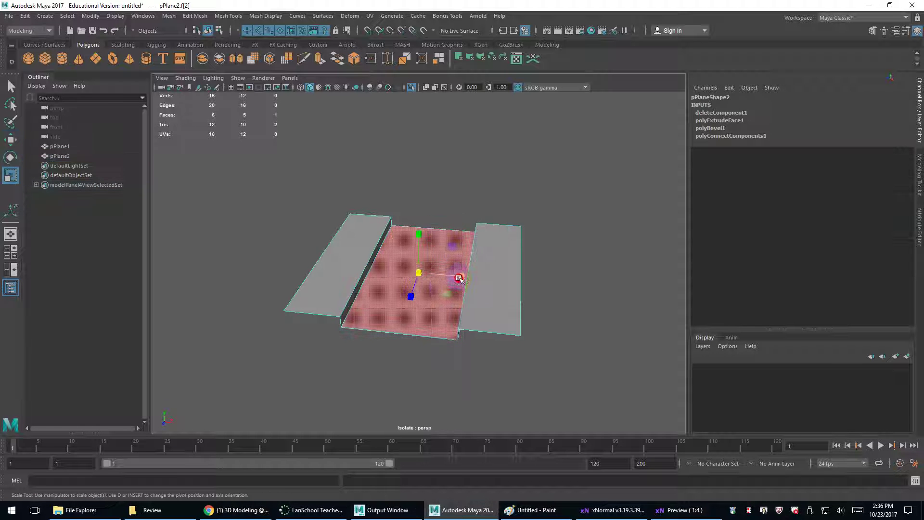
pyautogui.moveTo(458, 271); pyautogui.dragTo(481, 256)
# Return pPlane2 to object mode and begin exporting the selection
pyautogui.moveTo(481, 256); pyautogui.dragTo(529, 230, button='right')
pyautogui.moveTo(501, 262)
pyautogui.keyDown('alt'); pyautogui.mouseDown()
pyautogui.moveTo(479, 275)
pyautogui.moveTo(495, 271)
pyautogui.mouseUp(); pyautogui.keyUp('alt')
pyautogui.keyDown('alt'); pyautogui.moveTo(496, 271); pyautogui.dragTo(497, 282, button='right'); pyautogui.keyUp('alt')
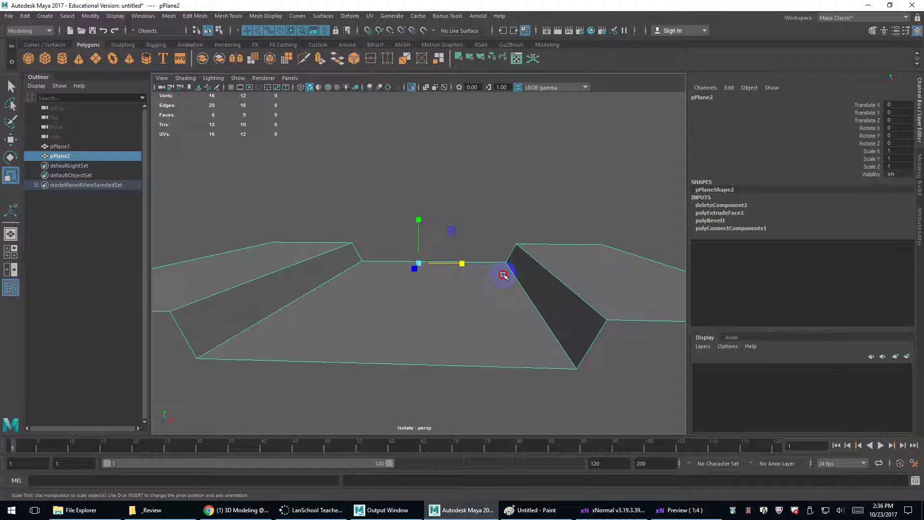
pyautogui.click(8, 16)
pyautogui.click(40, 150)
# Replace Clock_hi.obj with the sloped plane and rebake the normal map over the previous one
pyautogui.doubleClick(195, 163)
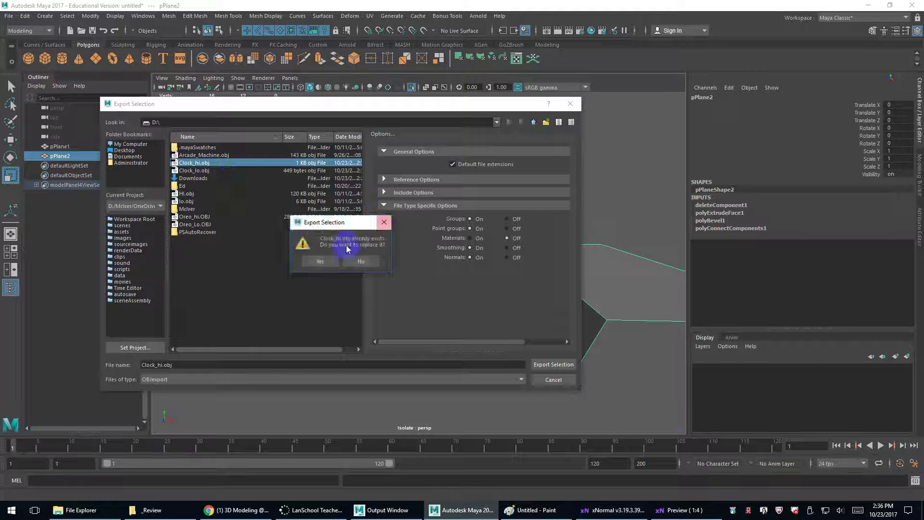
pyautogui.click(337, 262)
pyautogui.click(679, 510)
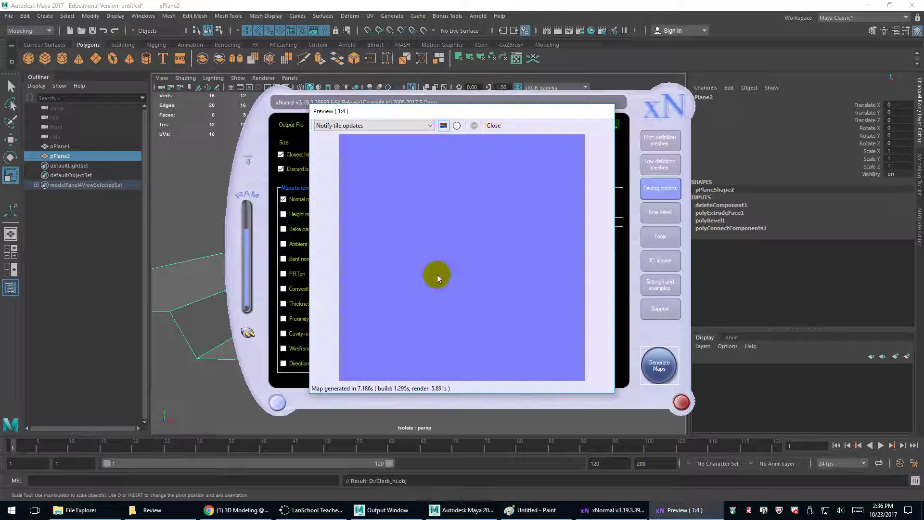
pyautogui.click(493, 126)
pyautogui.click(658, 362)
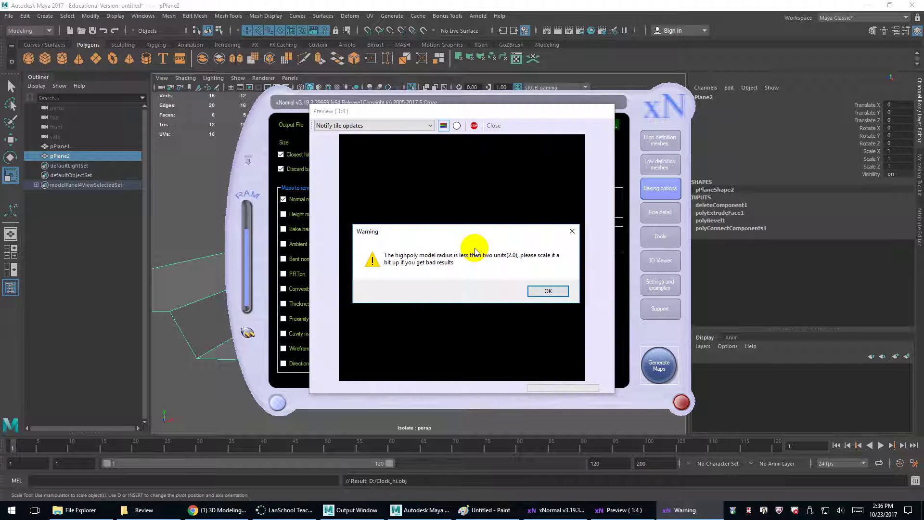
pyautogui.click(548, 291)
pyautogui.click(508, 291)
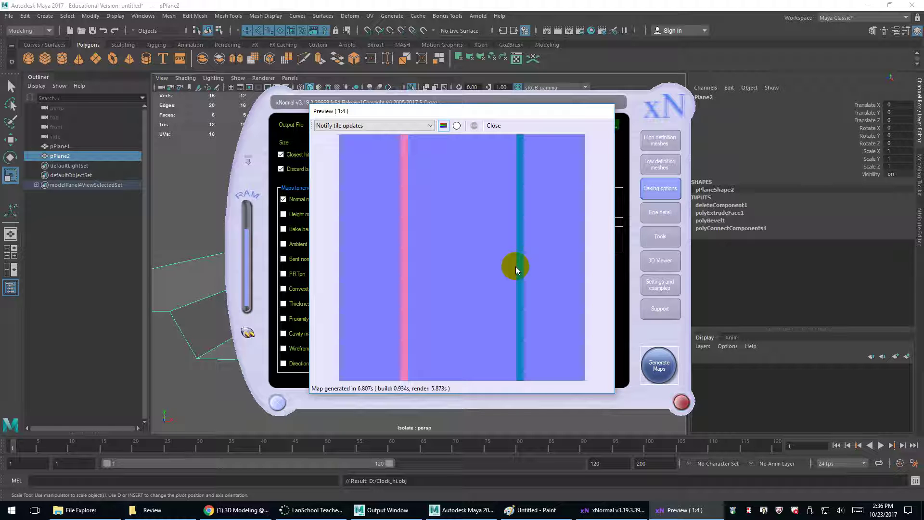
pyautogui.click(557, 6)
# Undo the face scaling, then select both walls' bottom edges and spread them outward
pyautogui.hotkey('ctrl', 'z')
pyautogui.hotkey('ctrl', 'z')
pyautogui.hotkey('ctrl', 'z')
pyautogui.hotkey('ctrl', 'z')
pyautogui.moveTo(539, 260); pyautogui.dragTo(542, 219, button='right')
pyautogui.click(552, 306)
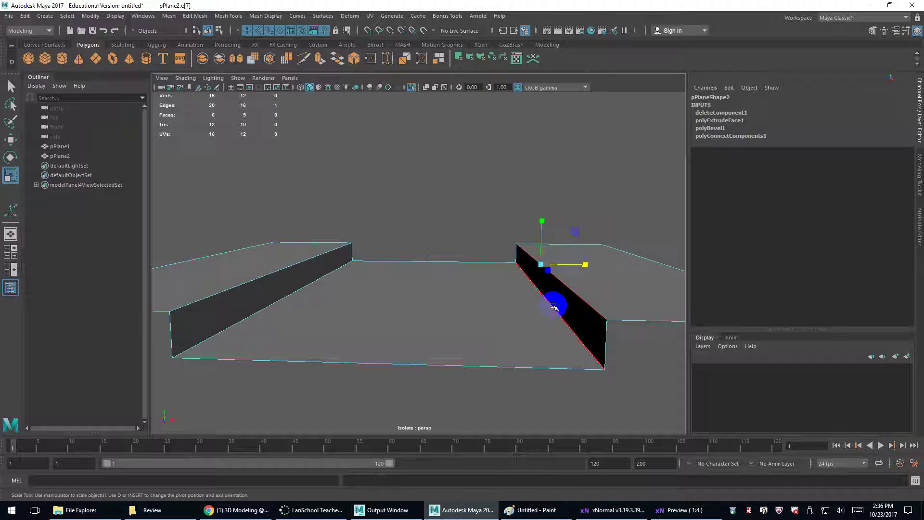
pyautogui.keyDown('shift'); pyautogui.click(326, 274); pyautogui.keyUp('shift')
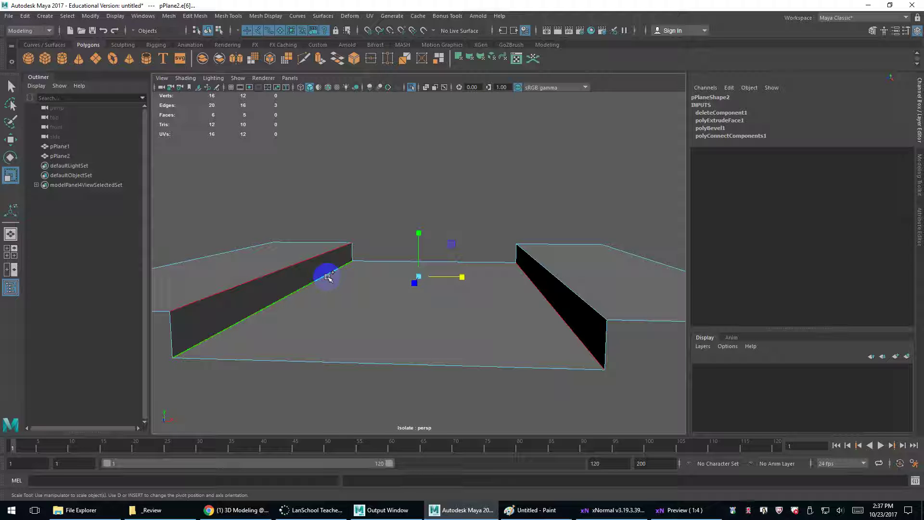
pyautogui.keyDown('shift'); pyautogui.click(554, 277); pyautogui.keyUp('shift')
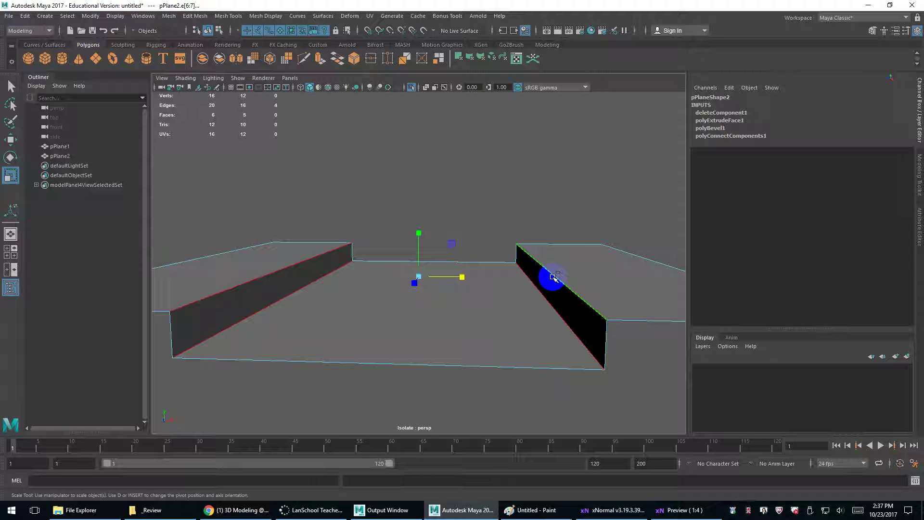
pyautogui.click(553, 308)
pyautogui.keyDown('shift'); pyautogui.click(279, 302); pyautogui.keyUp('shift')
pyautogui.moveTo(461, 292); pyautogui.dragTo(471, 292)
# Undo the spread, select both walls' top edges and call up the edge marking menu
pyautogui.click(553, 272)
pyautogui.keyDown('shift'); pyautogui.click(310, 270); pyautogui.keyUp('shift')
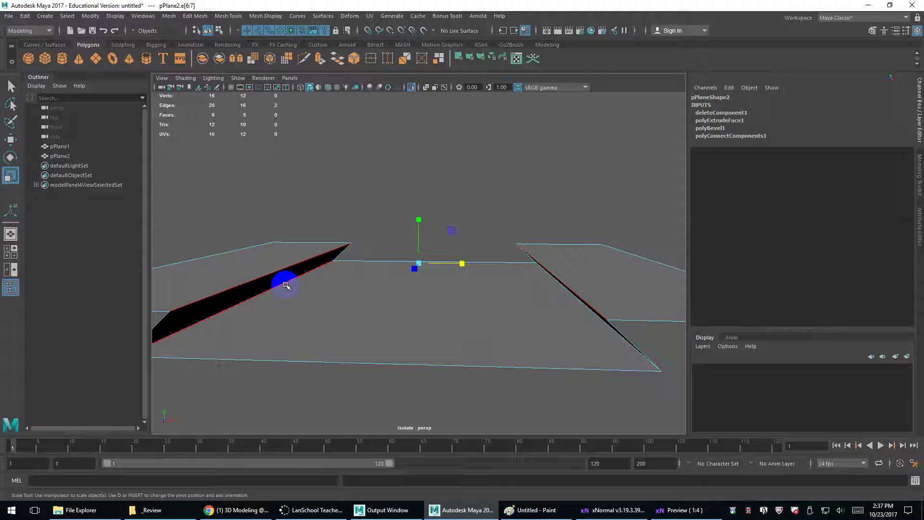
pyautogui.hotkey('ctrl', 'z')
pyautogui.hotkey('ctrl', 'z')
pyautogui.hotkey('ctrl', 'z')
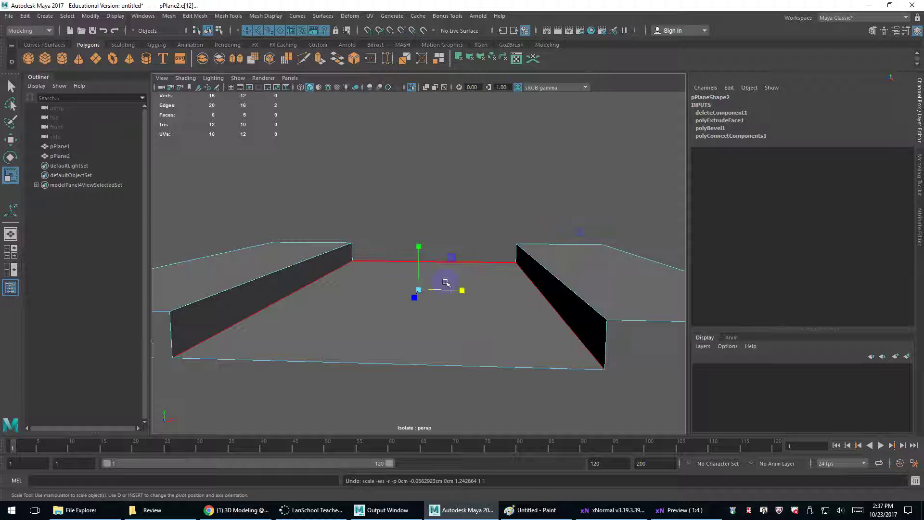
pyautogui.click(540, 268)
pyautogui.keyDown('shift'); pyautogui.click(321, 259); pyautogui.keyUp('shift')
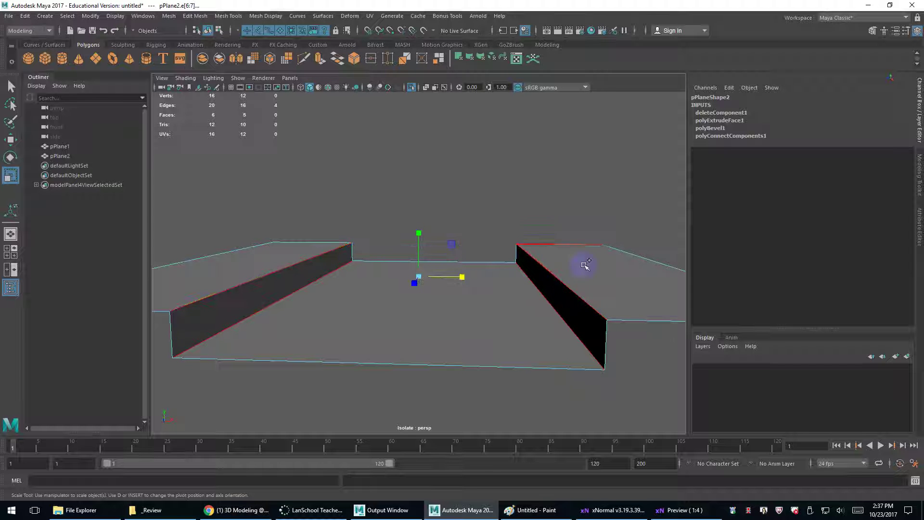
pyautogui.moveTo(557, 274)
pyautogui.keyDown('shift'); pyautogui.mouseDown(button='right')
pyautogui.moveTo(557, 257)
pyautogui.moveTo(556, 273)
pyautogui.mouseUp(button='right'); pyautogui.keyUp('shift')
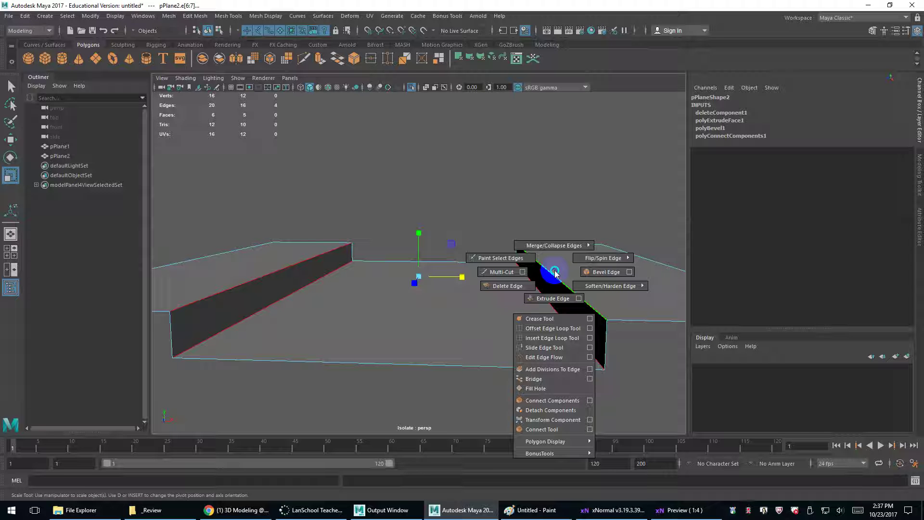
# Bevel the selected top wall edges with 1 segment at fraction 0.2, then reselect the whole pPlane2 object
pyautogui.keyDown('shift'); pyautogui.moveTo(558, 274); pyautogui.dragTo(594, 273, button='right'); pyautogui.keyUp('shift')
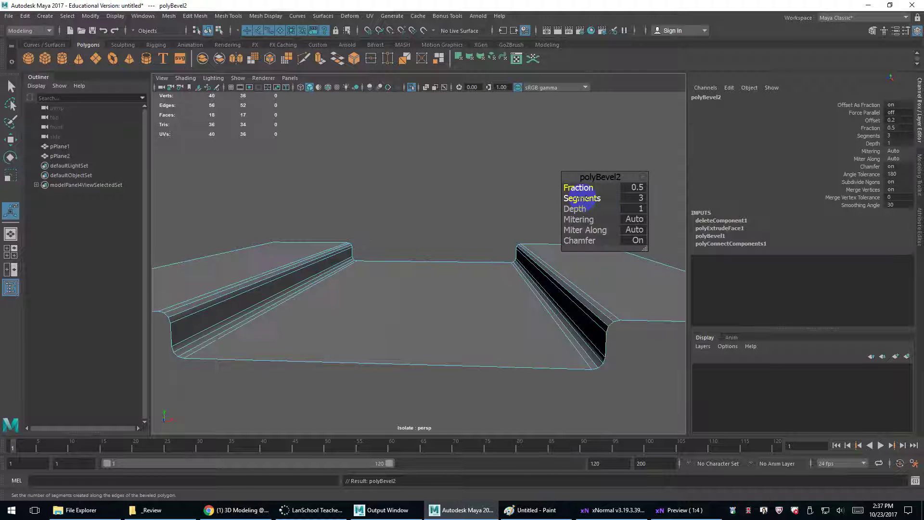
pyautogui.moveTo(589, 198); pyautogui.dragTo(575, 187)
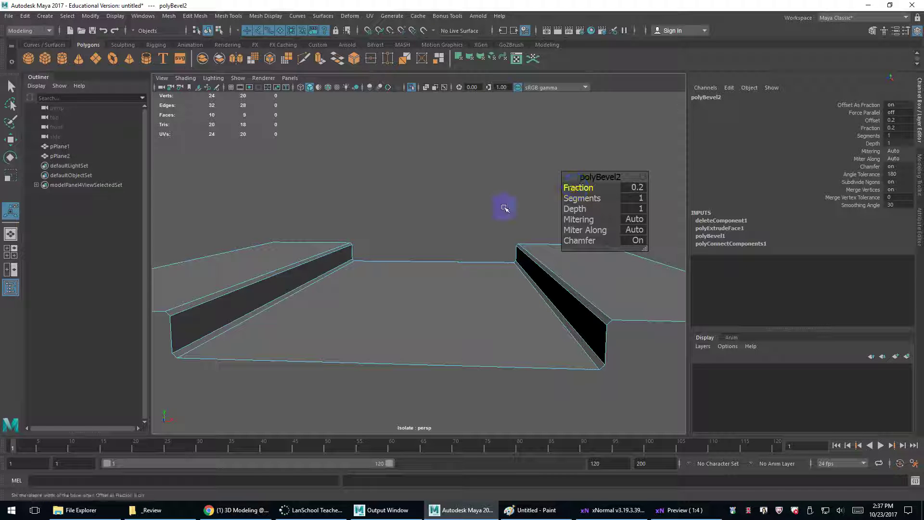
pyautogui.click(475, 208)
pyautogui.moveTo(563, 255); pyautogui.dragTo(597, 230, button='right')
pyautogui.press('q')
pyautogui.keyDown('alt'); pyautogui.moveTo(581, 292); pyautogui.dragTo(543, 292); pyautogui.keyUp('alt')
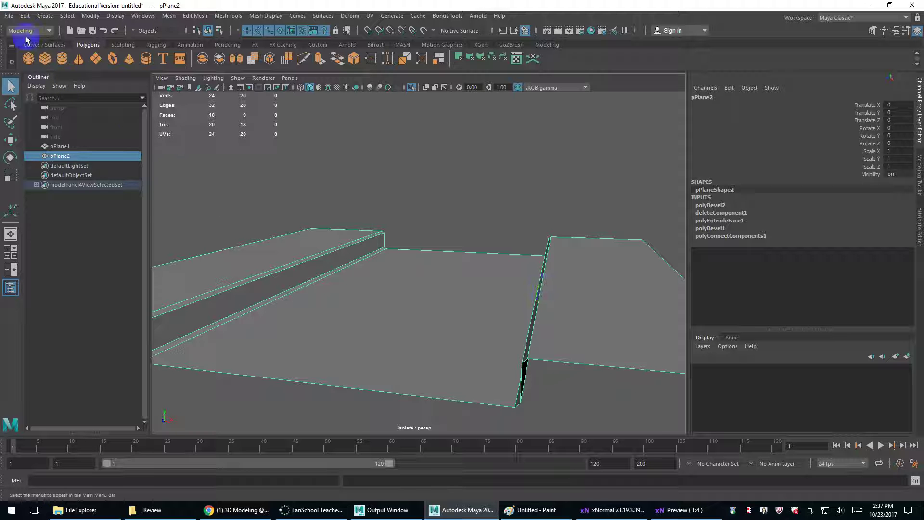
# Export the selected plane, overwriting Clock_hi.obj
pyautogui.click(10, 16)
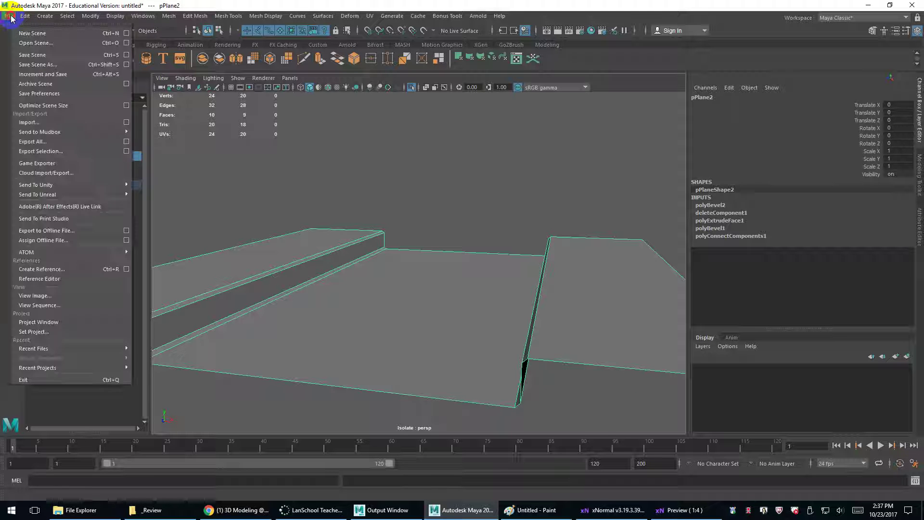
pyautogui.click(68, 151)
pyautogui.doubleClick(202, 163)
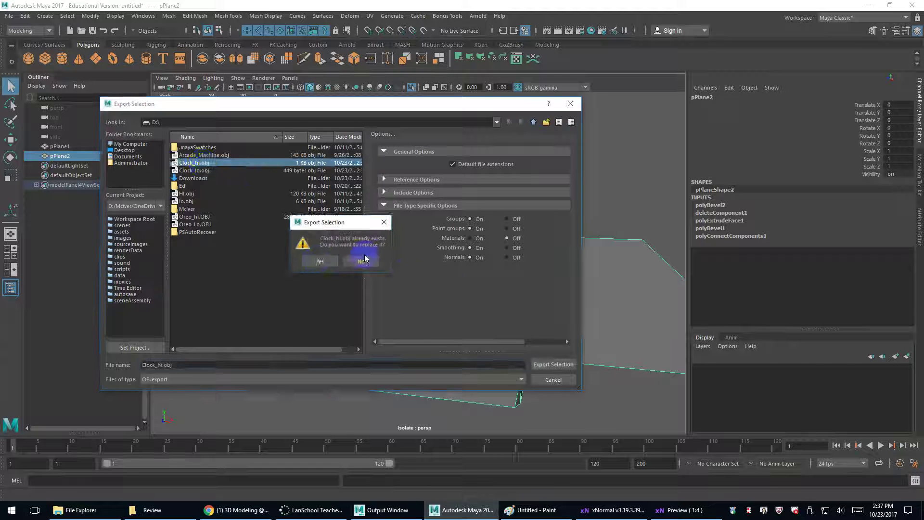
pyautogui.click(318, 261)
# Close the bake preview and calculate ray distances in xNormal's Ray distance calculator
pyautogui.click(679, 509)
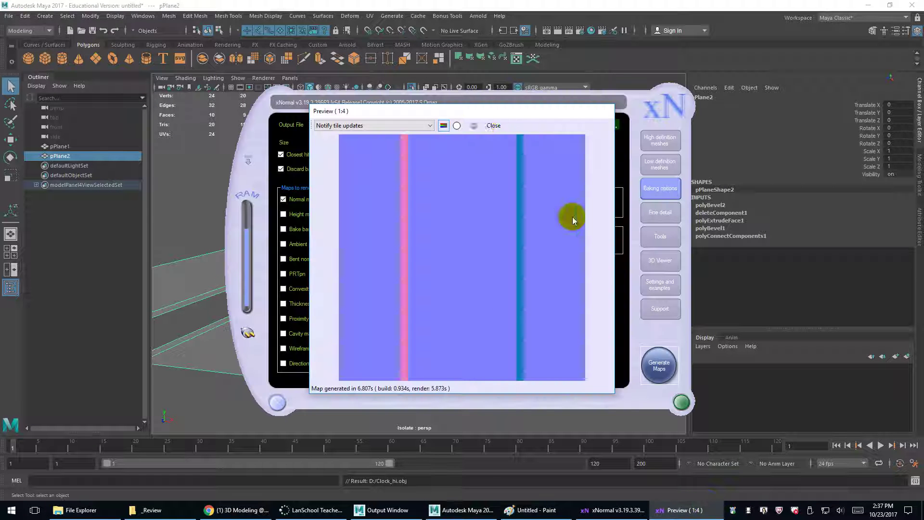
pyautogui.click(490, 125)
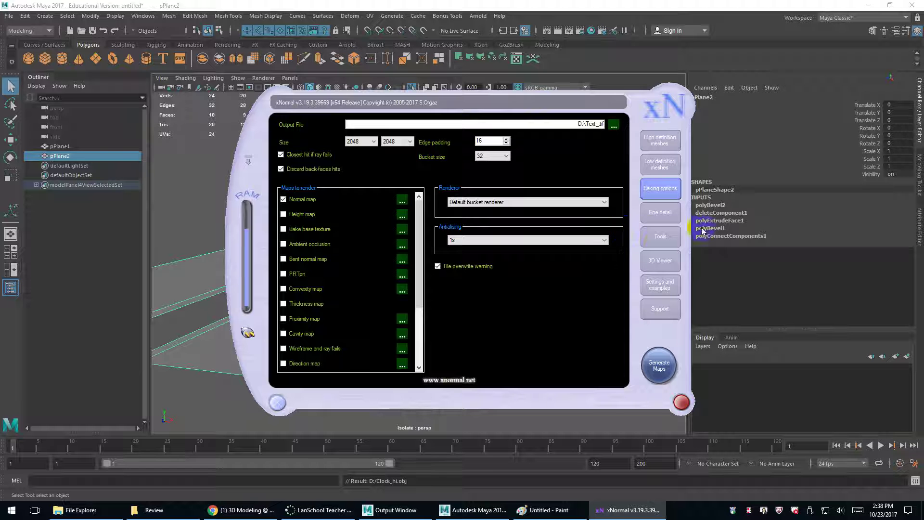
pyautogui.click(660, 237)
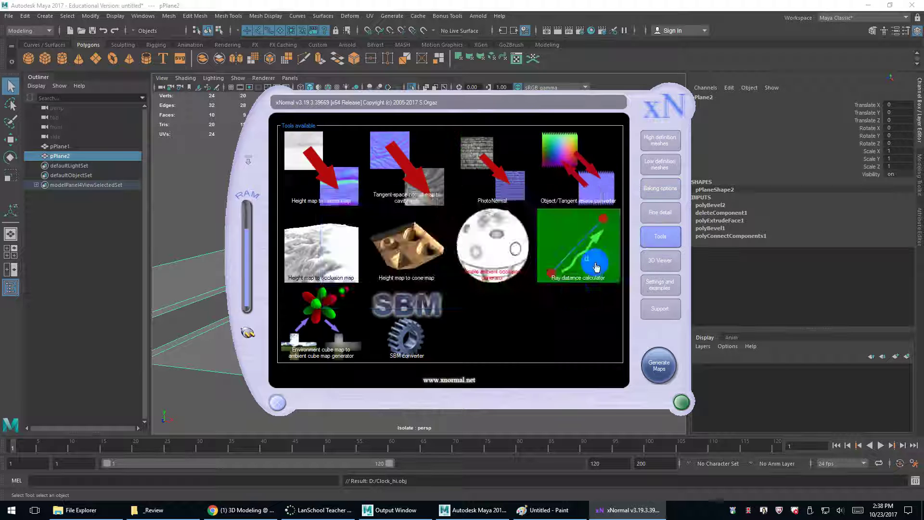
pyautogui.click(585, 251)
pyautogui.click(447, 285)
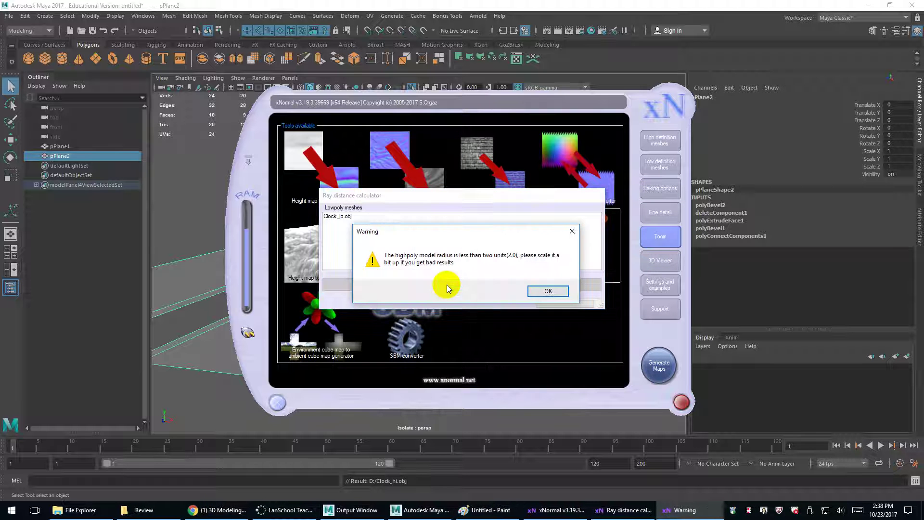
pyautogui.click(547, 290)
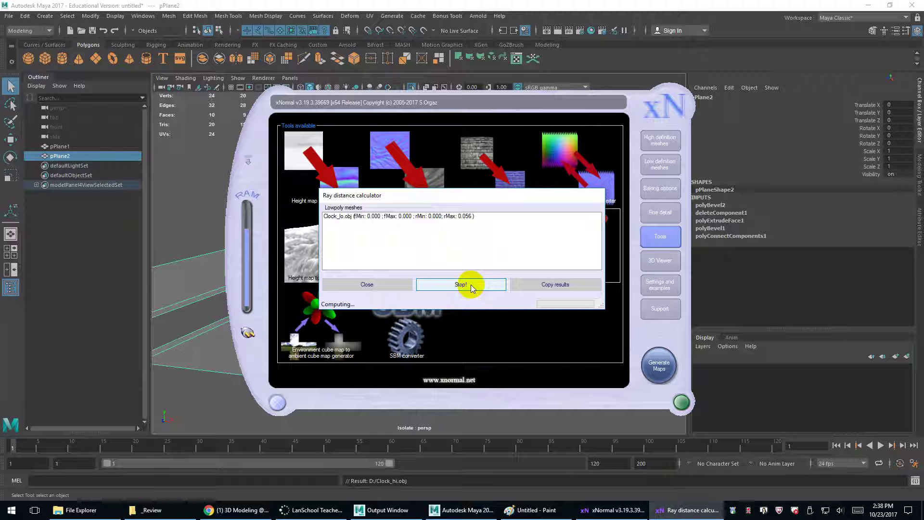
# Copy the calculated ray distances and rebake the maps, overwriting the existing Text_normals.tif
pyautogui.click(535, 285)
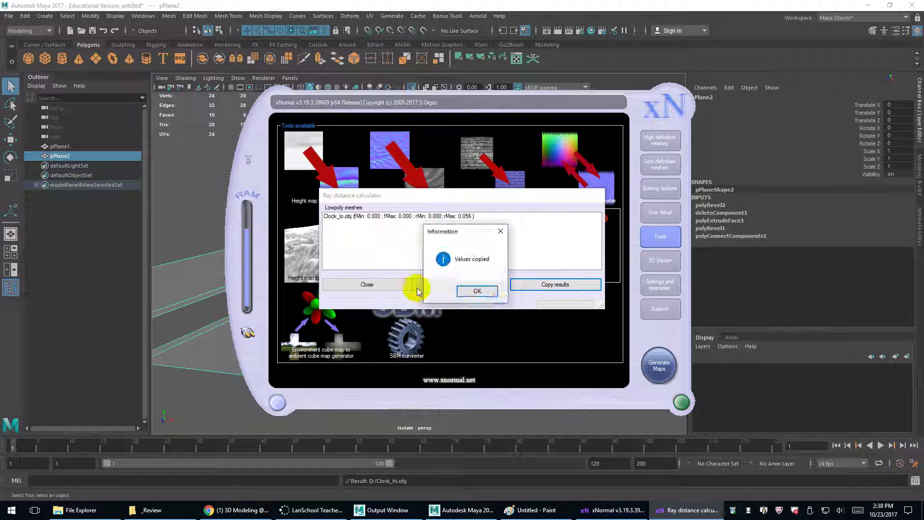
pyautogui.click(468, 291)
pyautogui.click(367, 284)
pyautogui.click(659, 193)
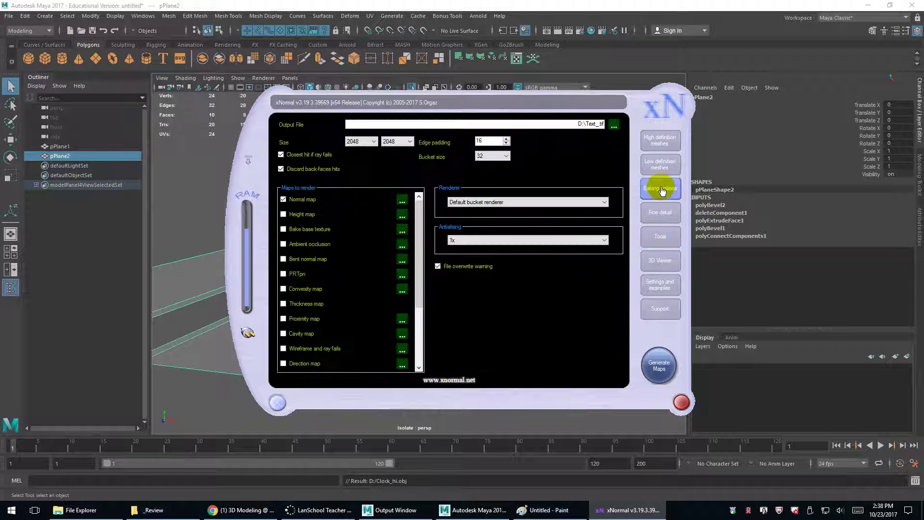
pyautogui.click(659, 365)
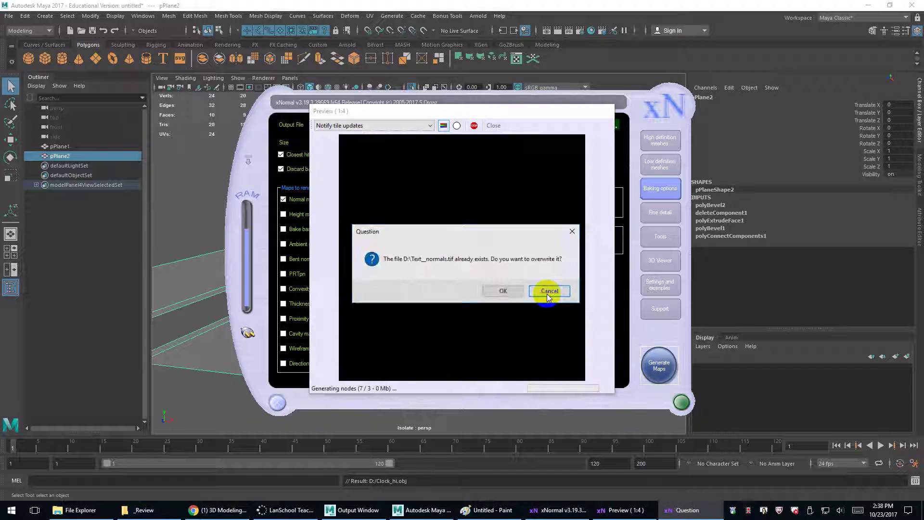
pyautogui.click(502, 291)
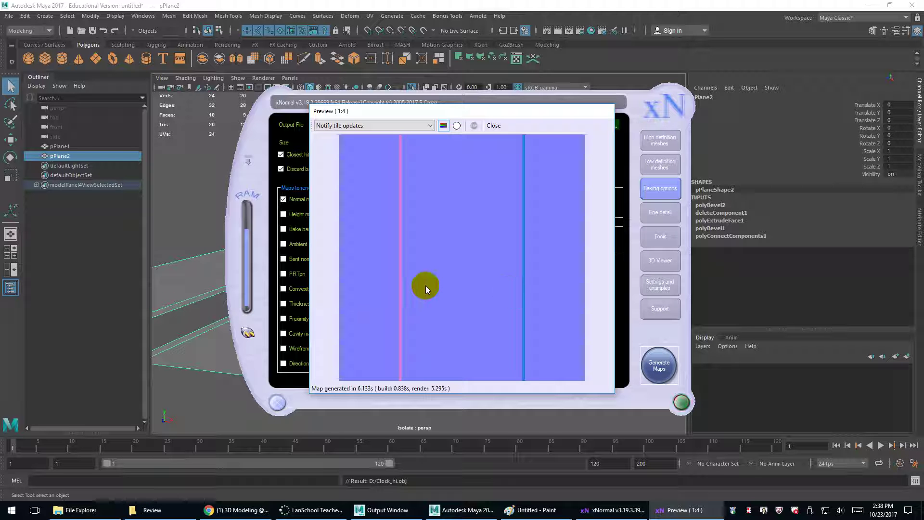
# Back in Maya, exit isolated view and select pPlane1 with both test planes visible
pyautogui.click(231, 329)
pyautogui.keyDown('alt'); pyautogui.moveTo(192, 315); pyautogui.dragTo(386, 281); pyautogui.keyUp('alt')
pyautogui.hotkey('ctrl', '1')
pyautogui.click(443, 276)
pyautogui.keyDown('alt'); pyautogui.moveTo(442, 277); pyautogui.dragTo(392, 289); pyautogui.keyUp('alt')
# Move pPlane1 beside the bevelled plane, check its lambert1 material, and delete its history
pyautogui.press('w')
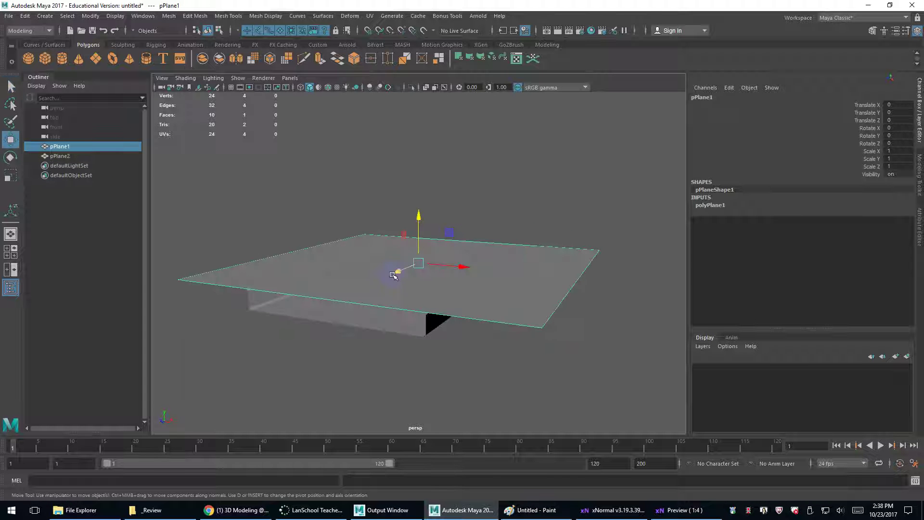
pyautogui.moveTo(417, 239)
pyautogui.mouseDown()
pyautogui.moveTo(418, 207)
pyautogui.moveTo(419, 243)
pyautogui.mouseUp()
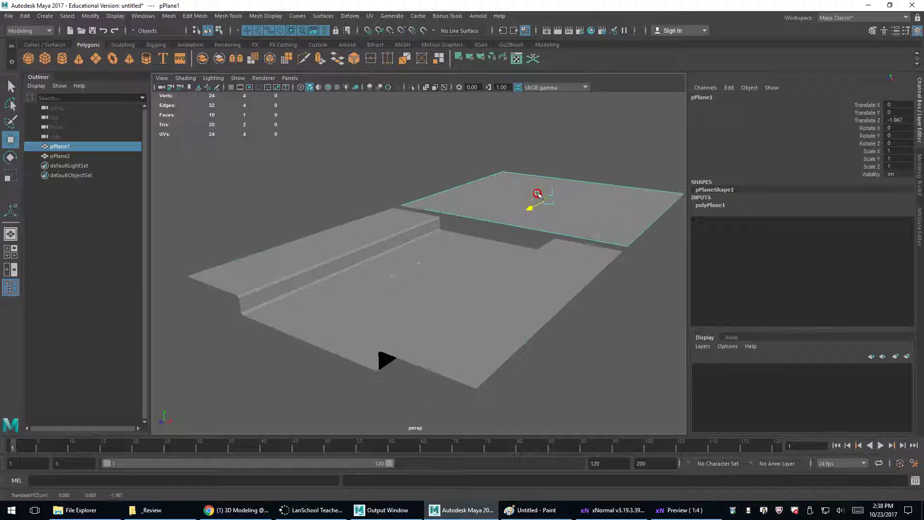
pyautogui.moveTo(532, 203); pyautogui.dragTo(557, 205)
pyautogui.scroll(3, 418, 255)
pyautogui.click(847, 148)
pyautogui.click(920, 223)
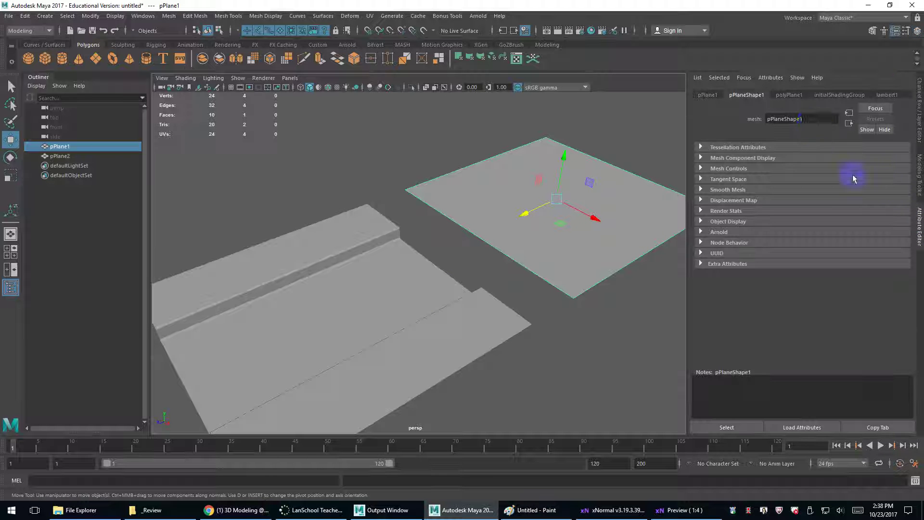
pyautogui.click(884, 95)
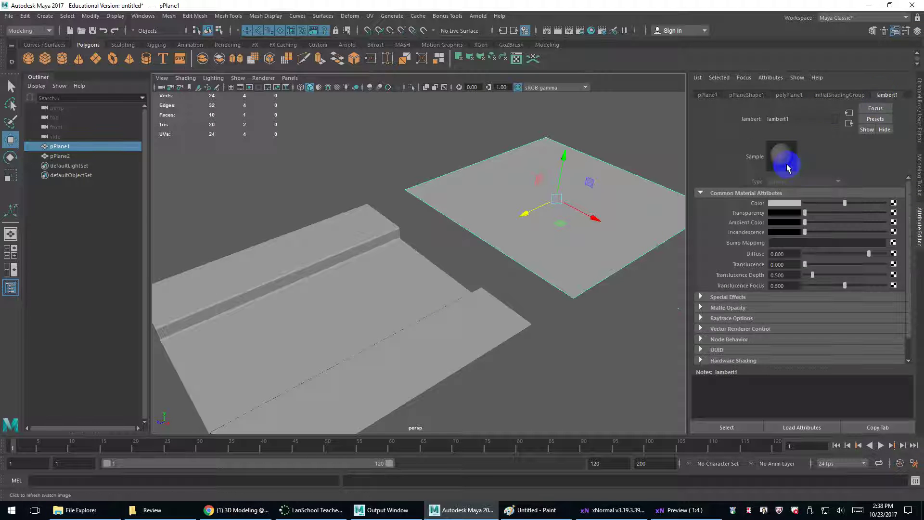
pyautogui.hotkey('alt', 'shift', 'd')
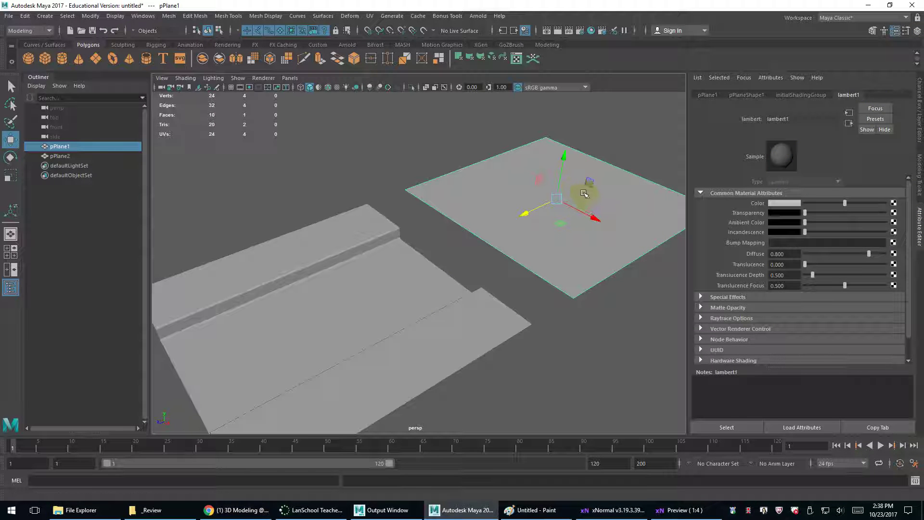
# Assign pPlane1 a new Blinn material and darken its colour
pyautogui.rightClick(584, 193)
pyautogui.moveTo(584, 194); pyautogui.dragTo(607, 427, button='right')
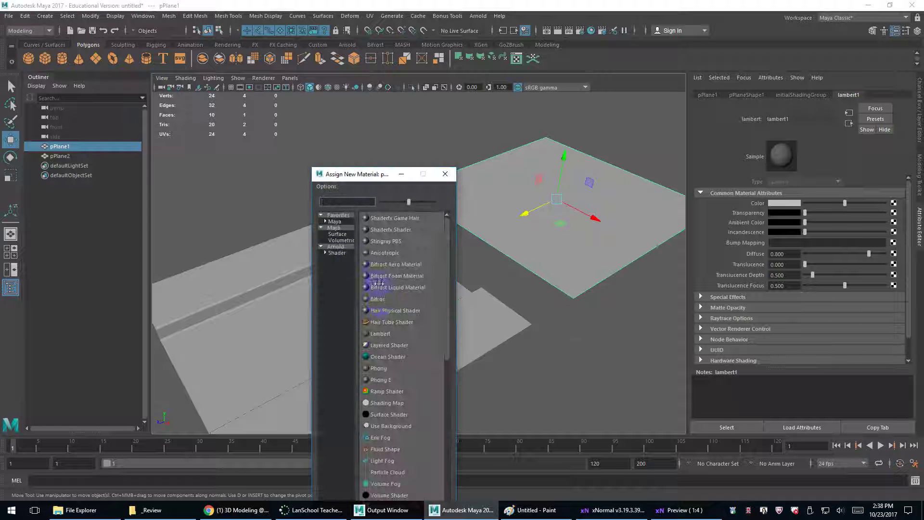
pyautogui.click(378, 299)
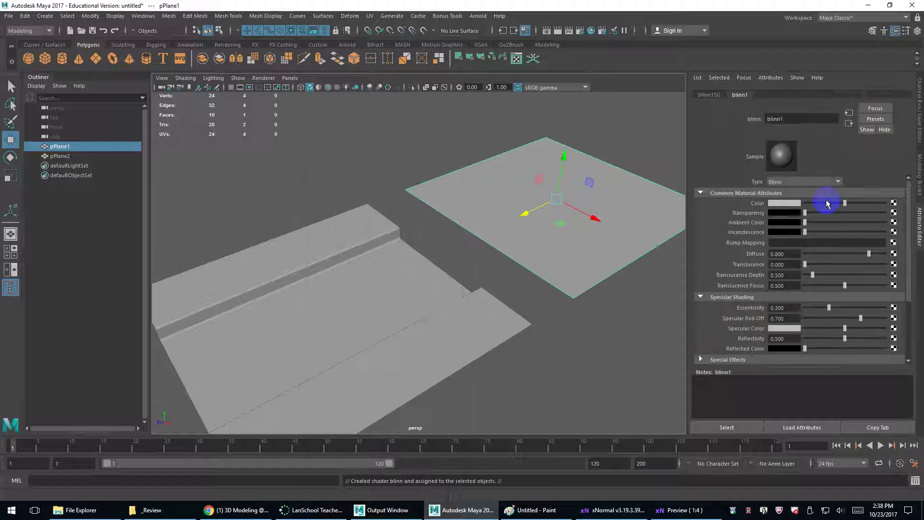
pyautogui.moveTo(823, 206); pyautogui.dragTo(824, 202)
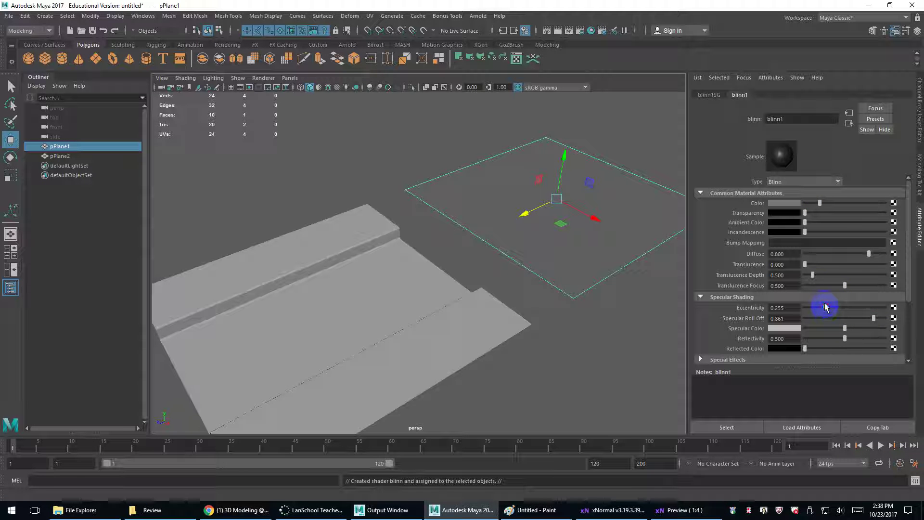
# Add a File texture to blinn1's bump mapping and load Text_normals.tif into it
pyautogui.click(894, 242)
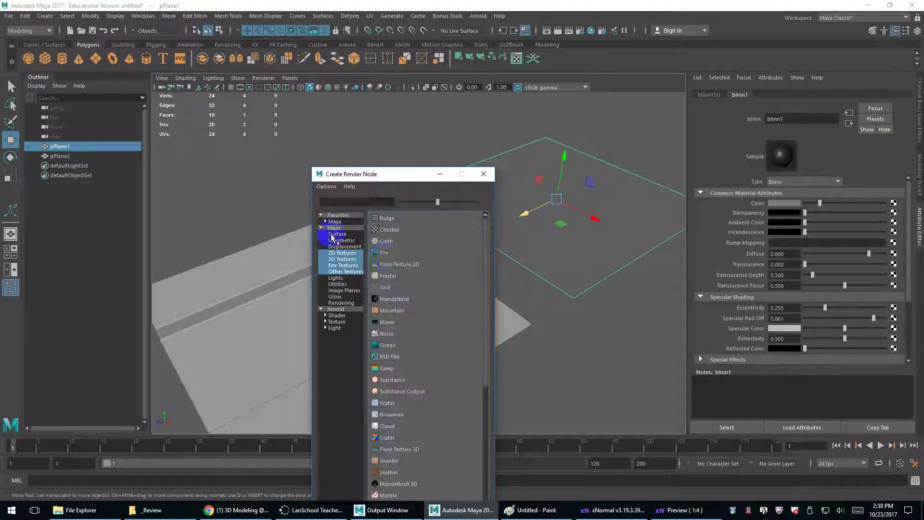
pyautogui.click(384, 252)
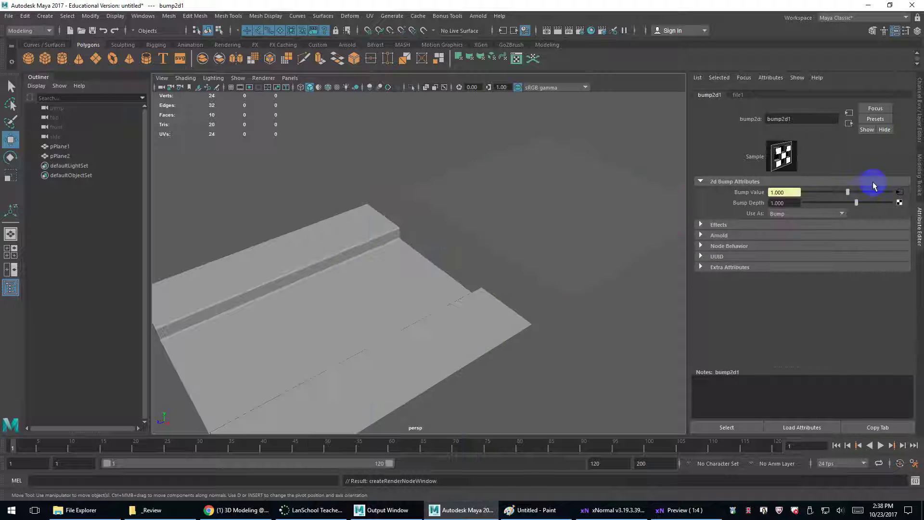
pyautogui.click(899, 192)
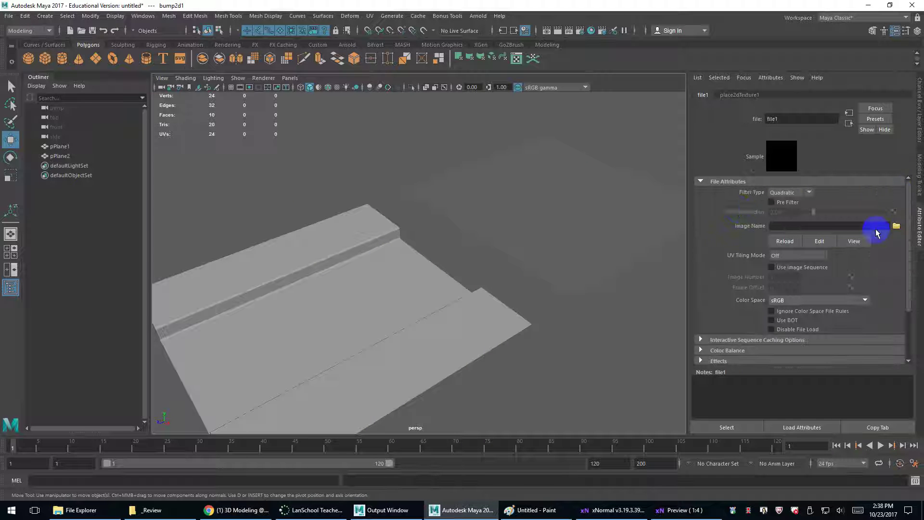
pyautogui.click(897, 227)
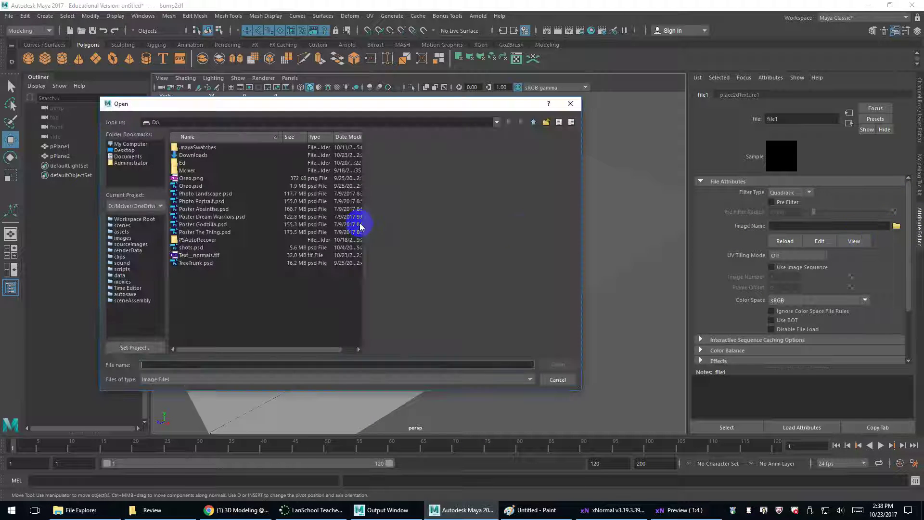
pyautogui.doubleClick(195, 256)
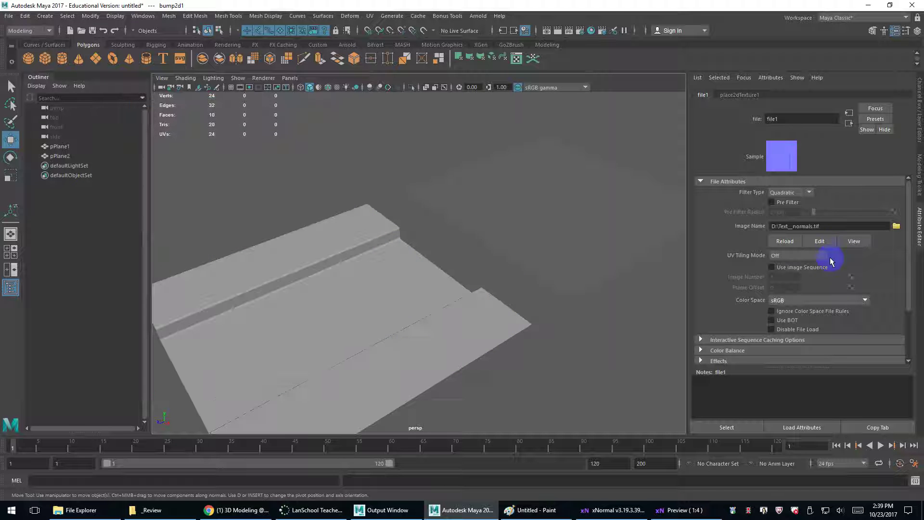
# Set the texture colour space to Raw and bump2d1's Use As to Tangent Space Normals
pyautogui.click(813, 300)
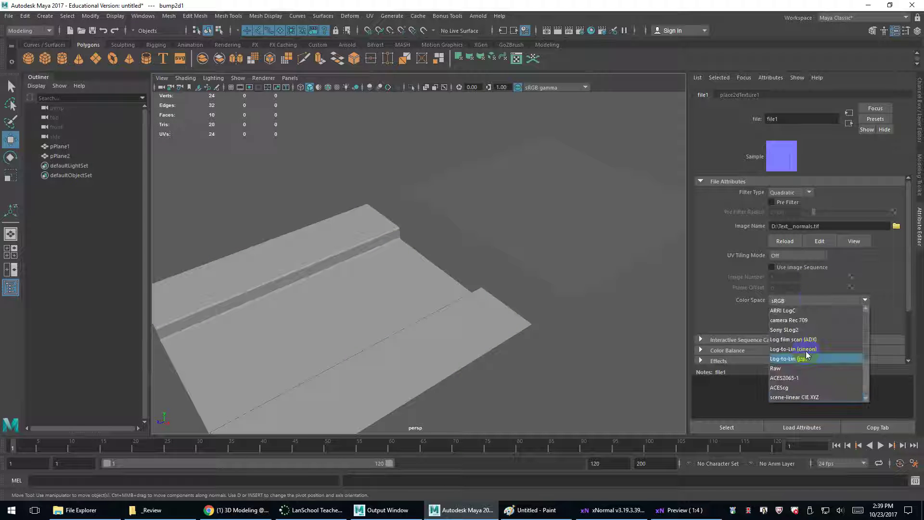
pyautogui.click(784, 369)
pyautogui.click(848, 123)
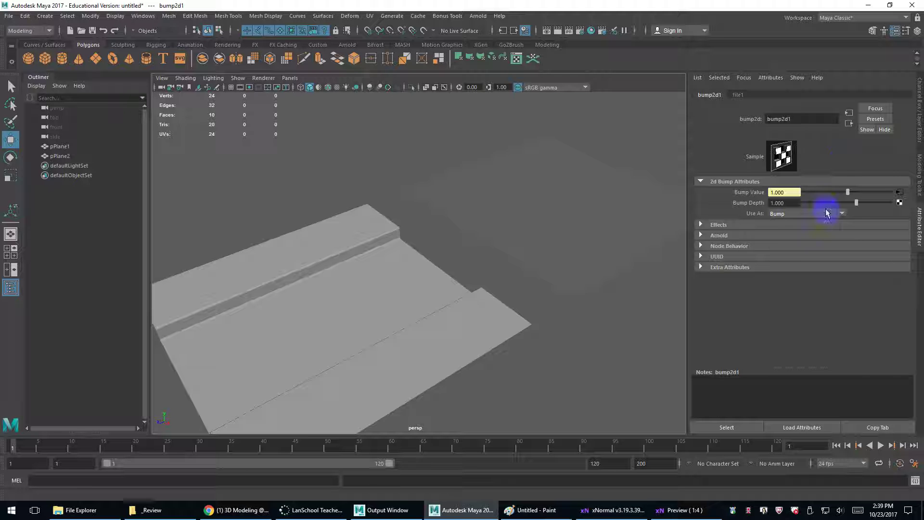
pyautogui.click(799, 213)
pyautogui.click(795, 234)
# Switch to textured shading (6) and orbit to compare pPlane1's baked groove detail with the bevelled pPlane2
pyautogui.click(557, 219)
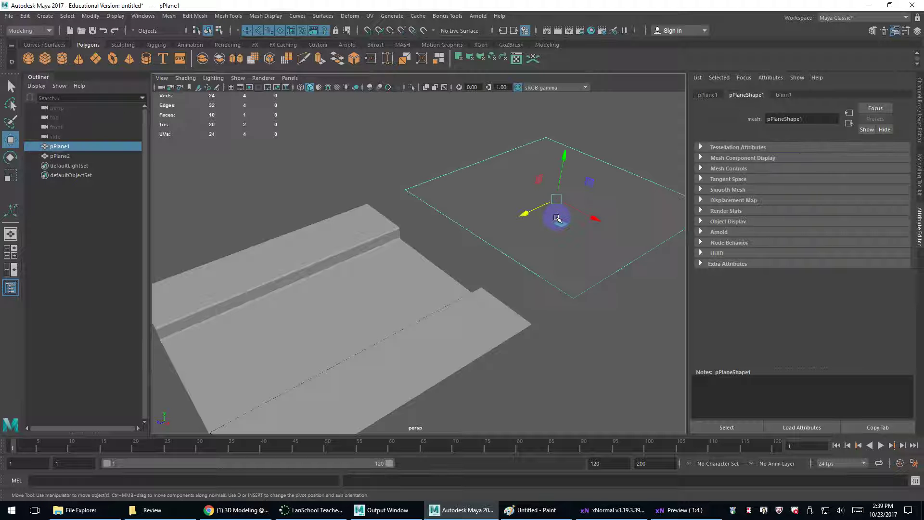
pyautogui.press('6')
pyautogui.scroll(5, 481, 262)
pyautogui.moveTo(480, 262)
pyautogui.keyDown('alt'); pyautogui.mouseDown()
pyautogui.moveTo(551, 255)
pyautogui.moveTo(543, 274)
pyautogui.moveTo(597, 246)
pyautogui.moveTo(644, 274)
pyautogui.moveTo(664, 268)
pyautogui.moveTo(511, 242)
pyautogui.moveTo(554, 221)
pyautogui.moveTo(566, 247)
pyautogui.moveTo(557, 242)
pyautogui.moveTo(566, 221)
pyautogui.moveTo(557, 236)
pyautogui.mouseUp(); pyautogui.keyUp('alt')
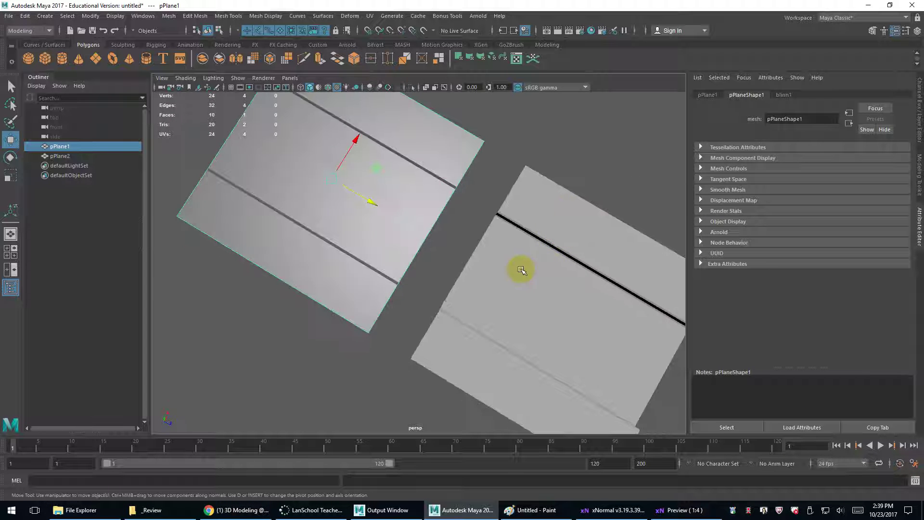
pyautogui.keyDown('alt'); pyautogui.moveTo(521, 270); pyautogui.dragTo(464, 273); pyautogui.keyUp('alt')
pyautogui.scroll(-5, 478, 278)
pyautogui.keyDown('alt'); pyautogui.moveTo(472, 336); pyautogui.dragTo(441, 299); pyautogui.keyUp('alt')
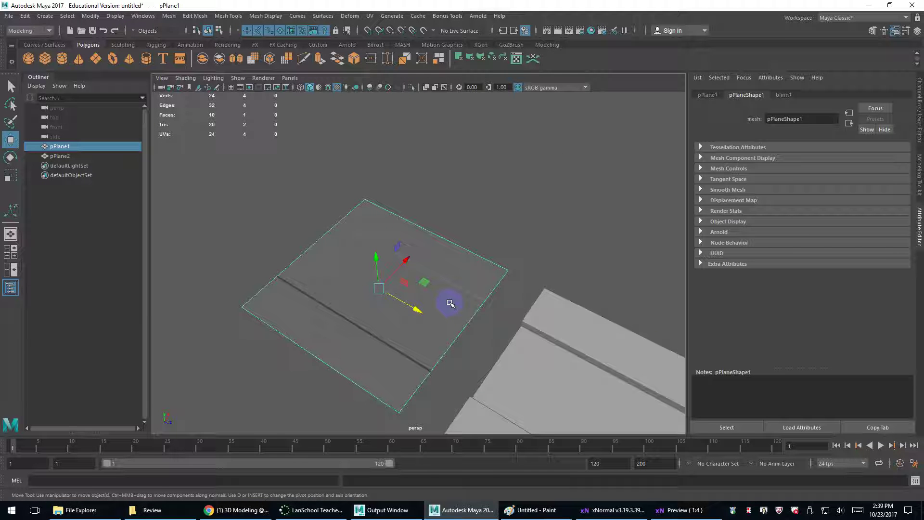
pyautogui.moveTo(450, 304)
pyautogui.keyDown('alt'); pyautogui.mouseDown()
pyautogui.moveTo(440, 303)
pyautogui.moveTo(472, 313)
pyautogui.moveTo(443, 314)
pyautogui.moveTo(472, 324)
pyautogui.moveTo(518, 324)
pyautogui.moveTo(478, 303)
pyautogui.moveTo(446, 302)
pyautogui.mouseUp(); pyautogui.keyUp('alt')
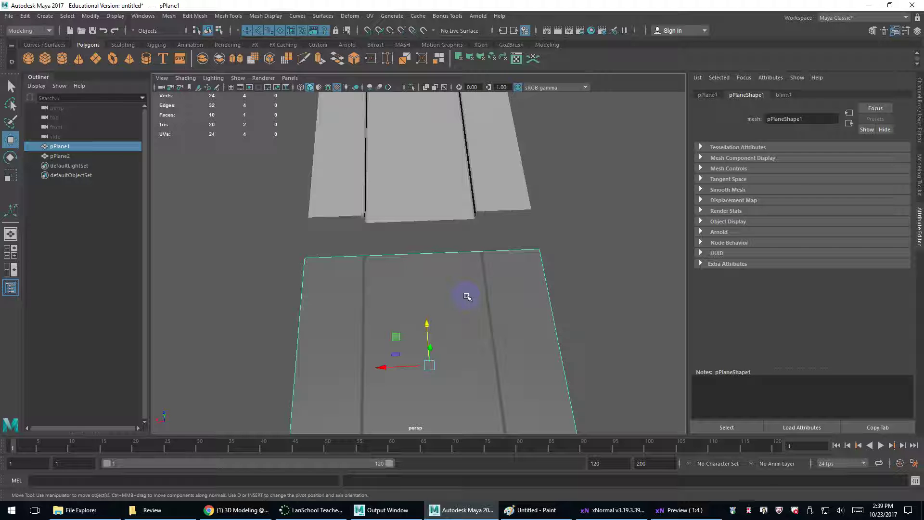
pyautogui.moveTo(467, 297)
pyautogui.keyDown('alt'); pyautogui.mouseDown()
pyautogui.moveTo(462, 322)
pyautogui.moveTo(367, 317)
pyautogui.moveTo(392, 294)
pyautogui.moveTo(455, 286)
pyautogui.moveTo(419, 289)
pyautogui.moveTo(475, 202)
pyautogui.moveTo(533, 189)
pyautogui.moveTo(461, 286)
pyautogui.moveTo(471, 302)
pyautogui.mouseUp(); pyautogui.keyUp('alt')
pyautogui.click(479, 316)
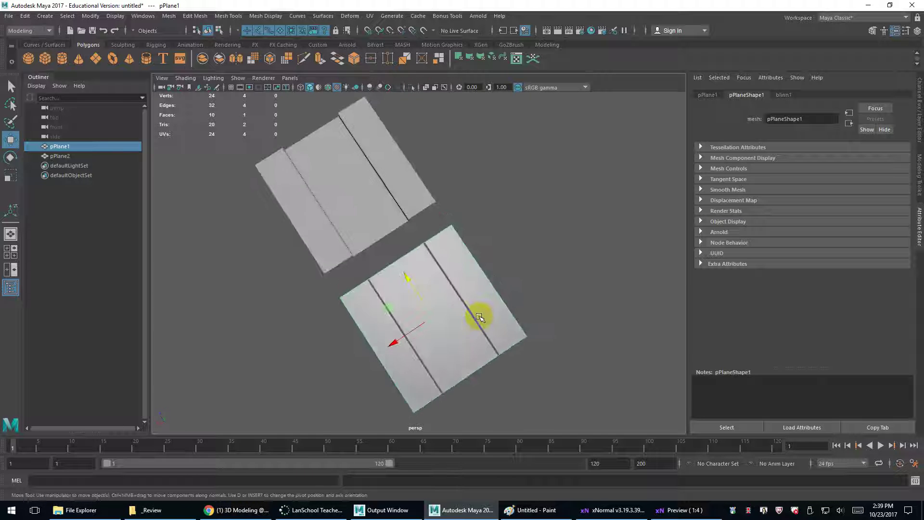